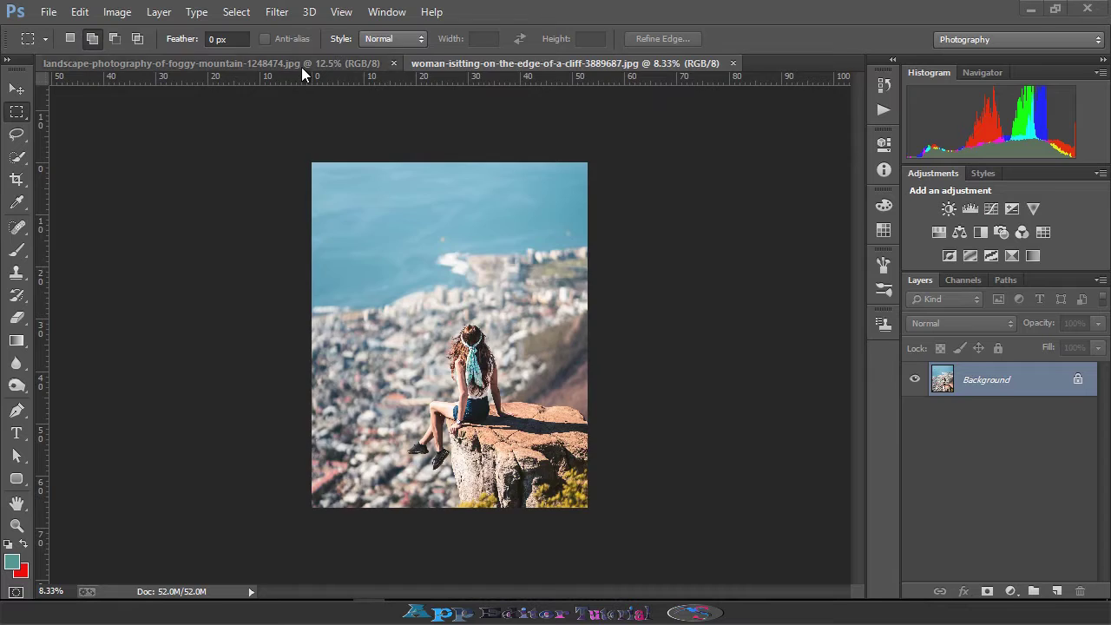
- Duplicate the woman photo's Background layer as Background copy
left_click(301, 66)
left_click(468, 65)
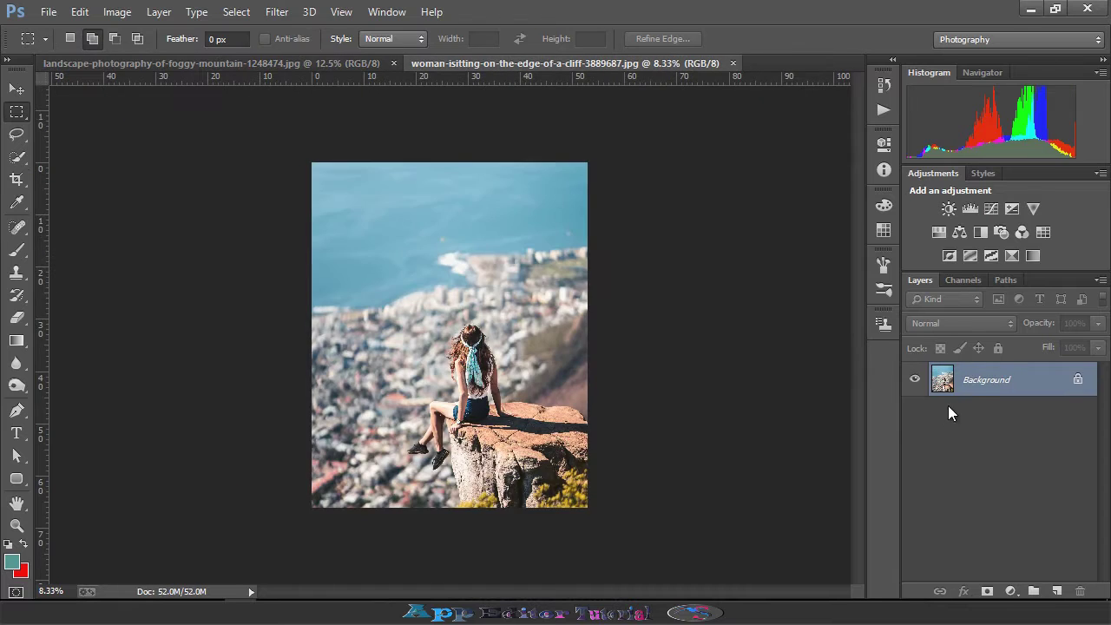
left_click_drag(972, 379, 1057, 591)
- Compare with the foggy mountain landscape, then zoom in on the woman-on-cliff image
left_click(281, 62)
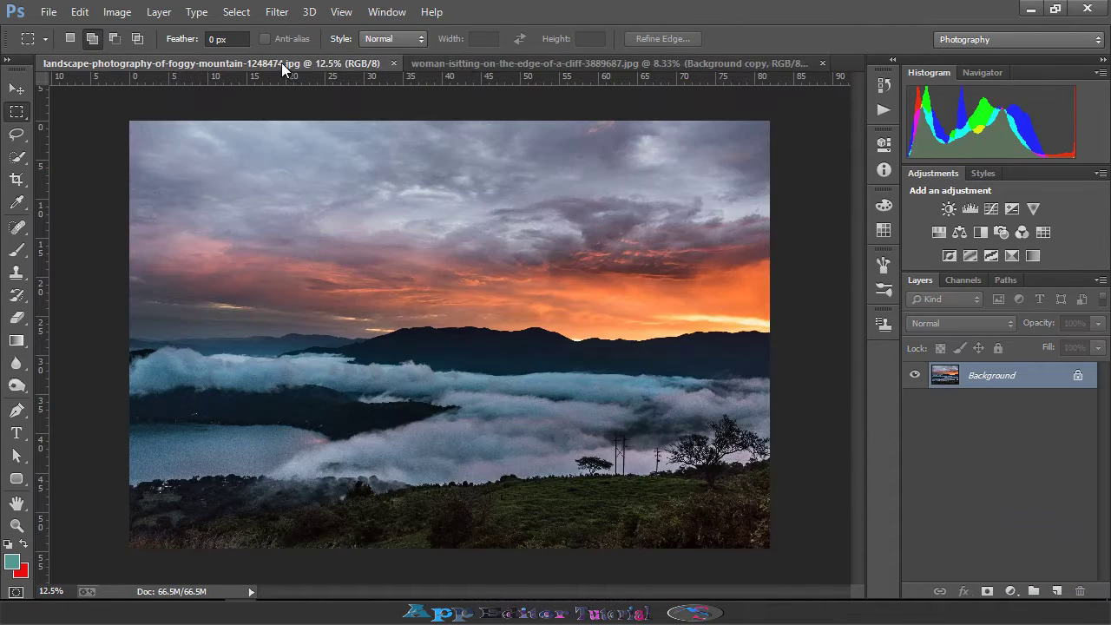
left_click(460, 62)
key("ctrl+plus")
key("ctrl+plus")
key("ctrl+plus")
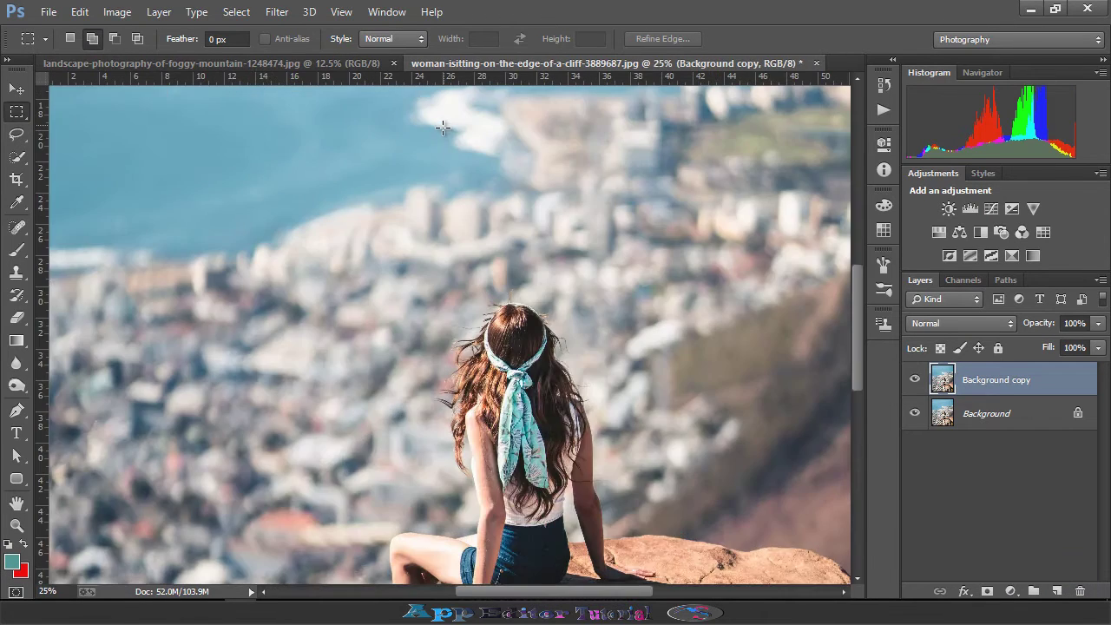
scroll(442, 128, "down", 2)
scroll(442, 128, "down", 5)
- Start a Pen path at the image bottom, running to where the bushes meet the rock
key("p")
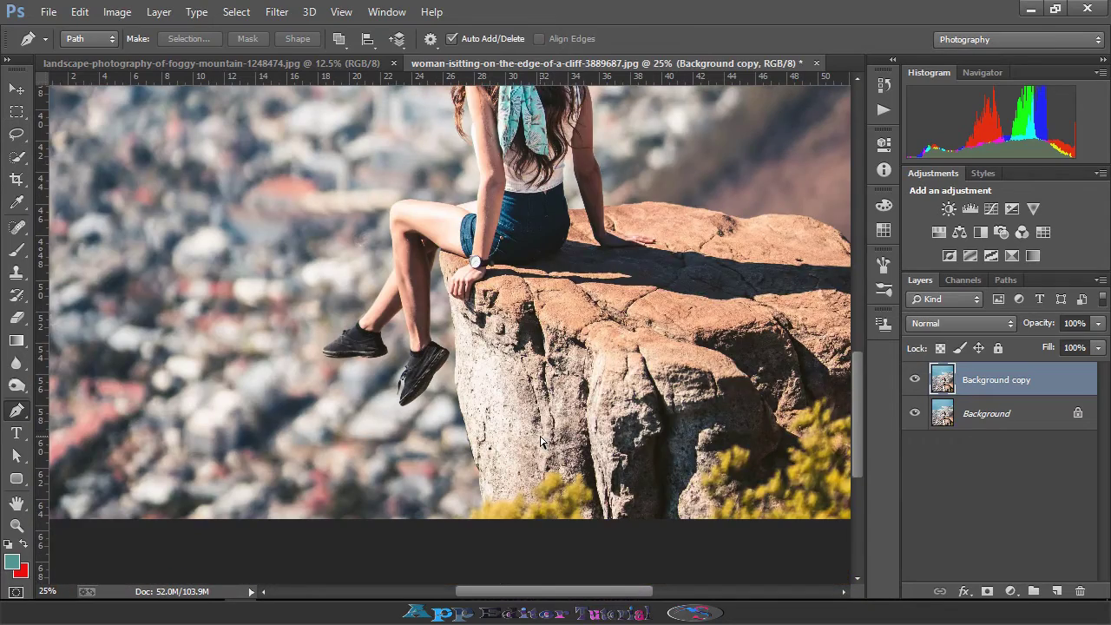
key("ctrl+plus")
key("ctrl+plus")
scroll(521, 438, "down", 5)
scroll(508, 435, "down", 6)
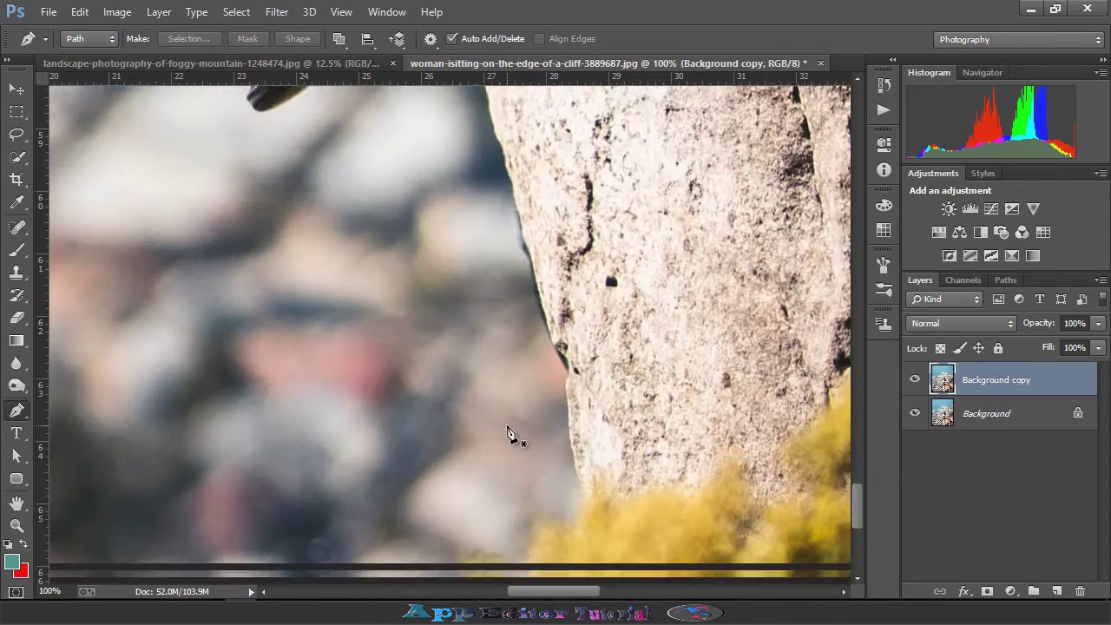
scroll(508, 432, "down", 3)
left_click(472, 467)
left_click(495, 458)
left_click_drag(525, 466, 540, 430)
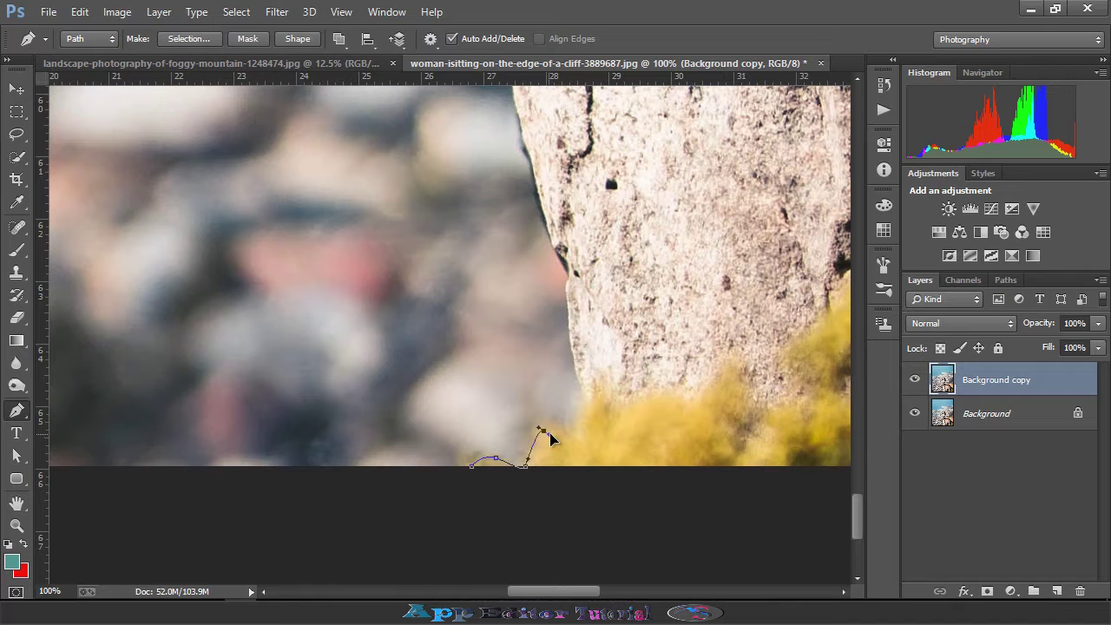
left_click(588, 410)
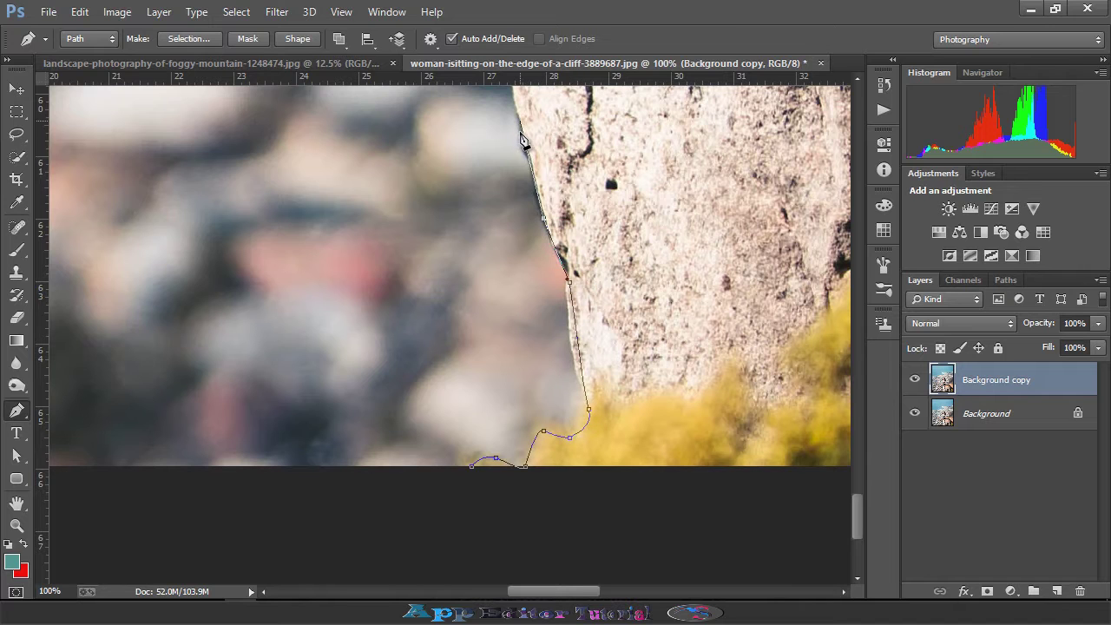
- Zoom in and trace the rock edge up past the hand to the leg
key("ctrl+plus")
scroll(513, 223, "down", 5)
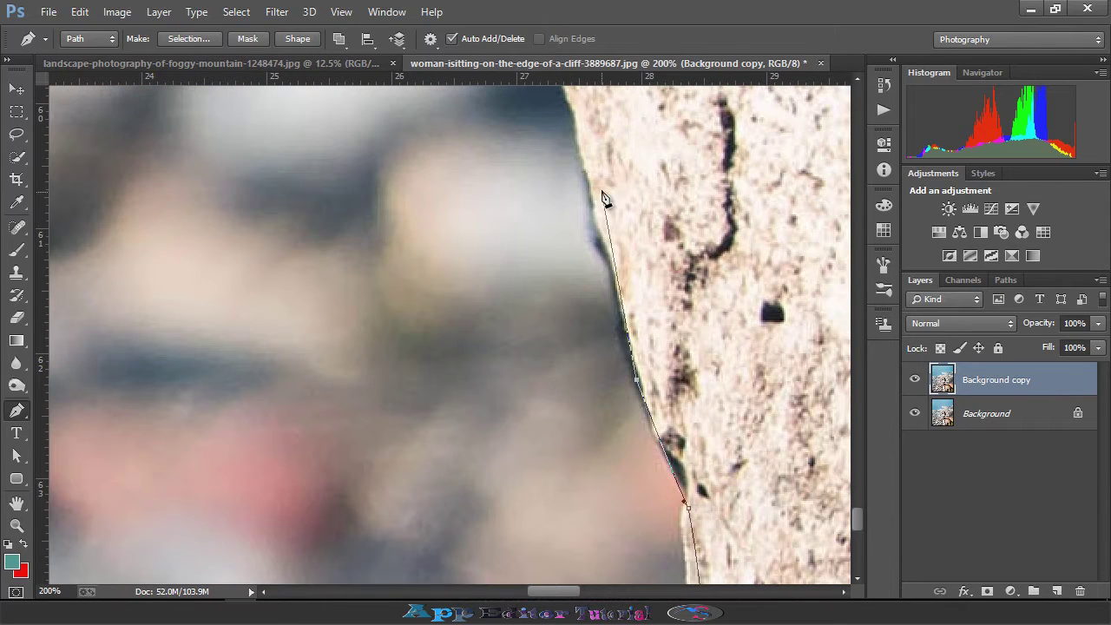
left_click(582, 142)
scroll(578, 149, "up", 3)
left_click(558, 167)
scroll(556, 169, "up", 3)
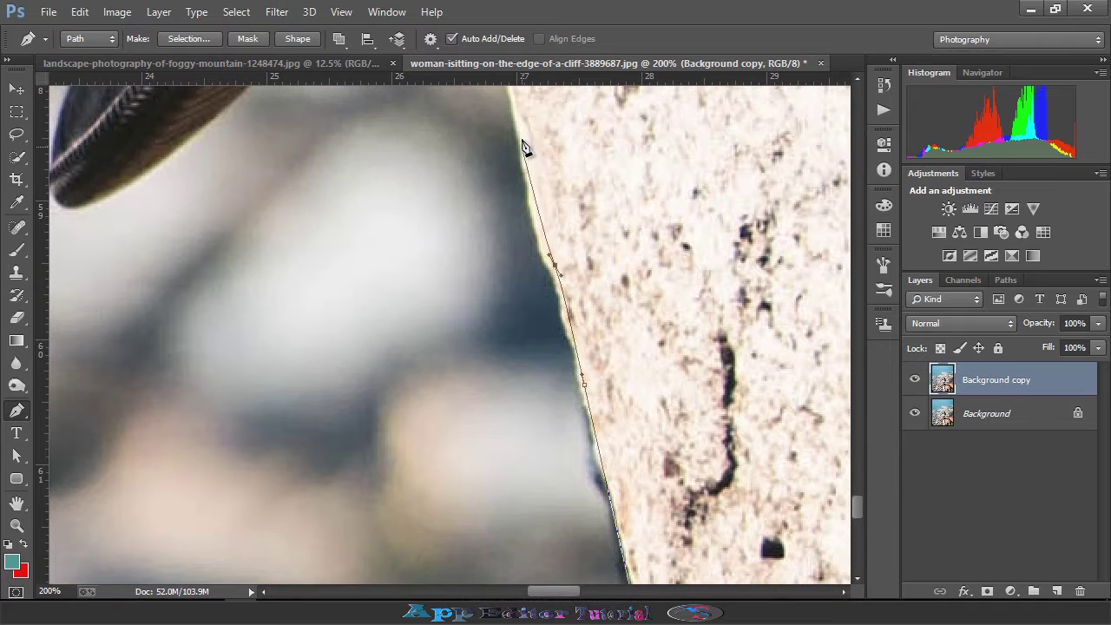
left_click(523, 148)
scroll(504, 169, "up", 2)
left_click(503, 168)
scroll(504, 179, "up", 2)
scroll(503, 179, "up", 1)
left_click_drag(495, 223, 498, 202)
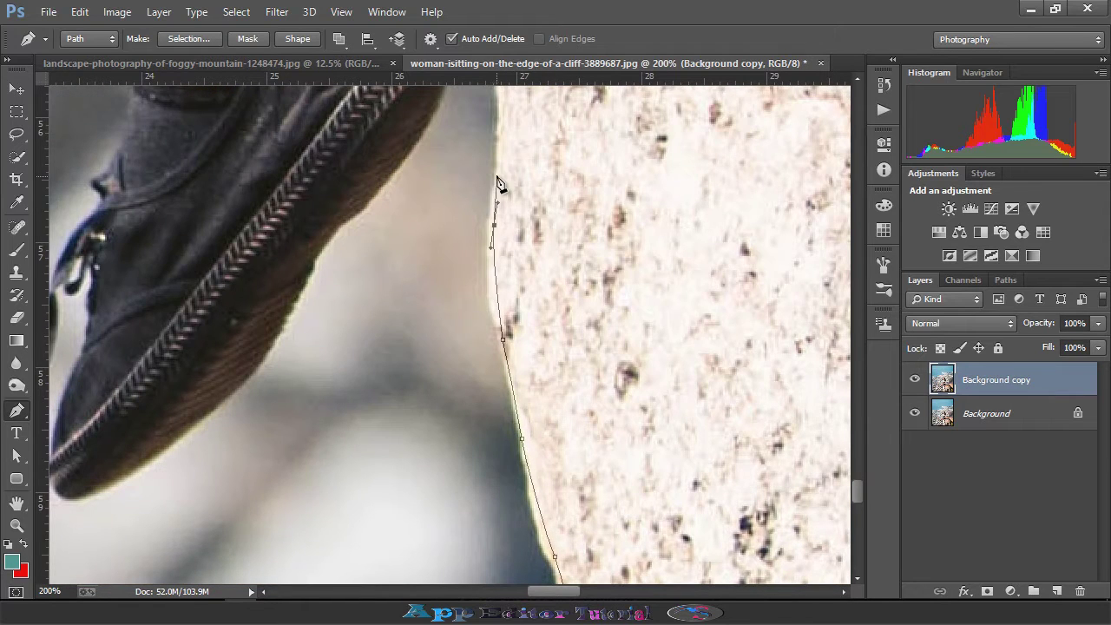
left_click(497, 164)
scroll(497, 174, "up", 2)
scroll(497, 178, "up", 2)
scroll(495, 278, "up", 1)
left_click(494, 287)
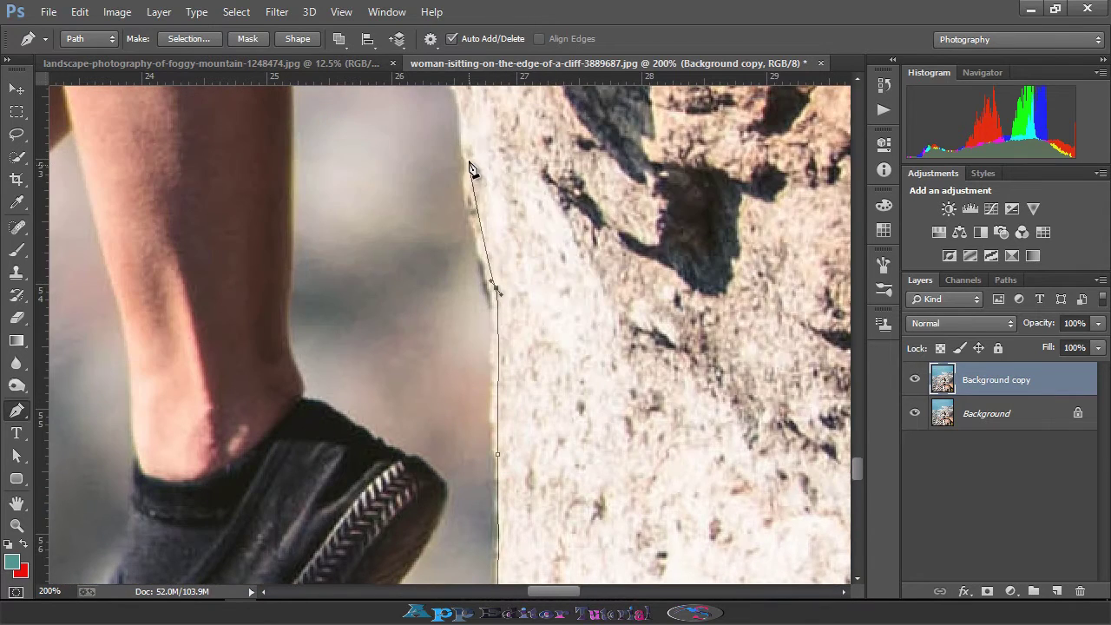
left_click(472, 169)
scroll(471, 170, "up", 3)
left_click(445, 214)
scroll(424, 167, "up", 3)
left_click(400, 223)
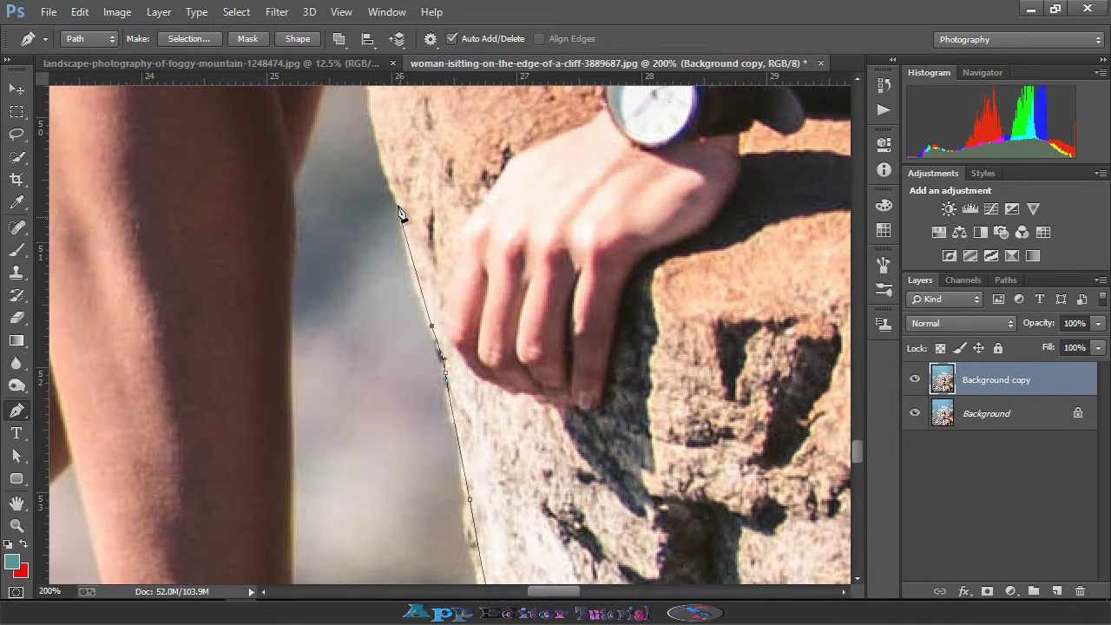
scroll(389, 199, "up", 2)
left_click(367, 179)
scroll(368, 174, "up", 2)
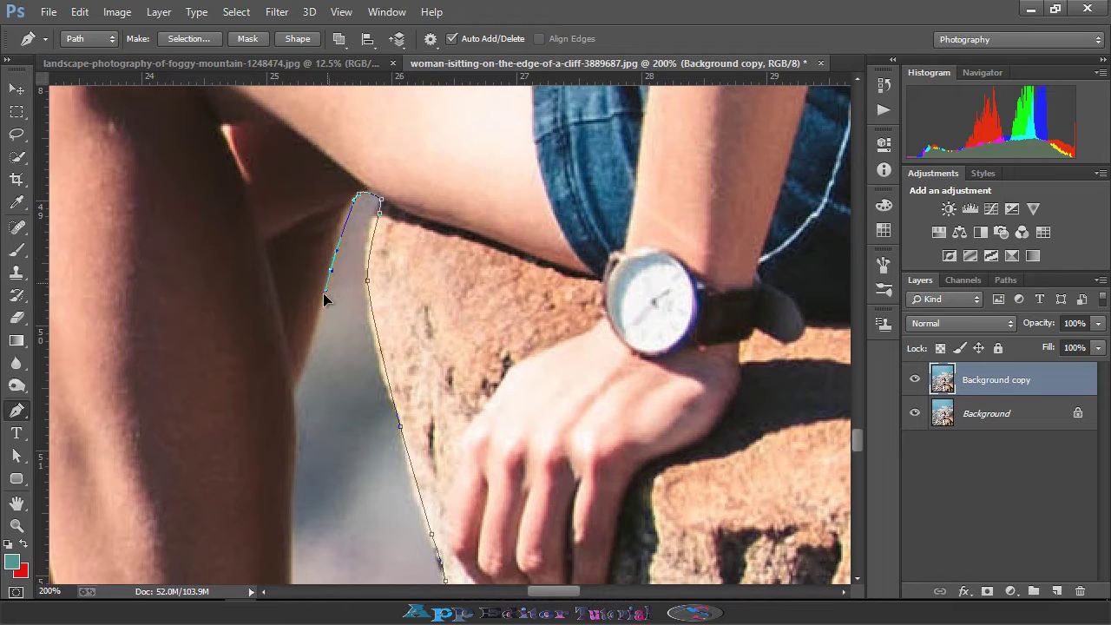
- Continue the path down the leg to the ankle and along the shoe to its sole
scroll(297, 401, "down", 1)
left_click(292, 409)
left_click(291, 430)
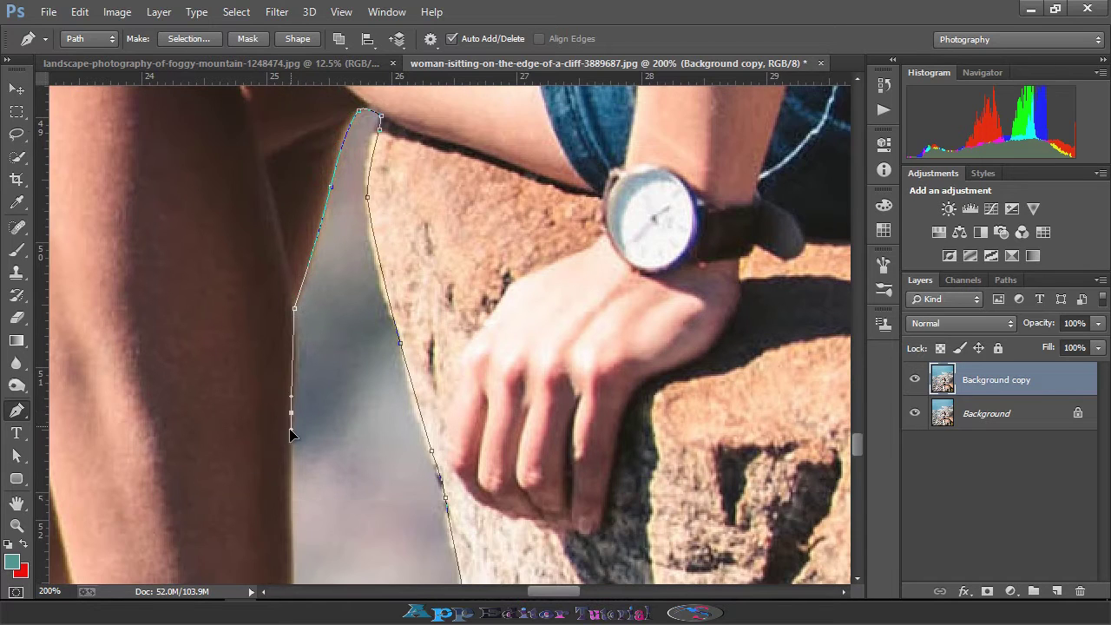
scroll(292, 434, "down", 2)
scroll(292, 462, "down", 2)
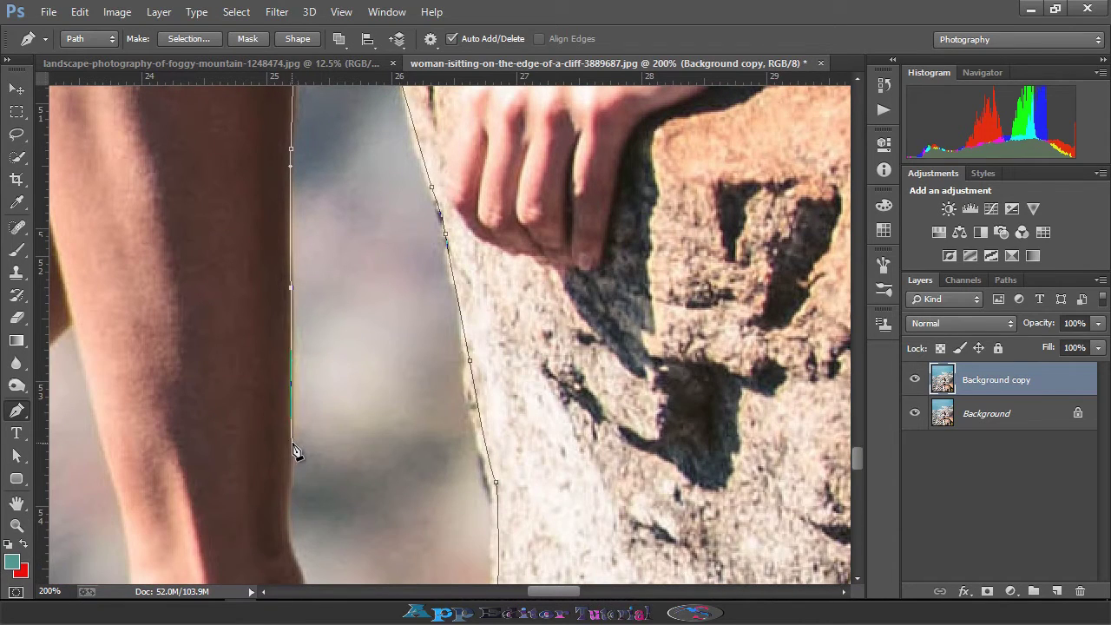
left_click(291, 463)
scroll(292, 470, "down", 1)
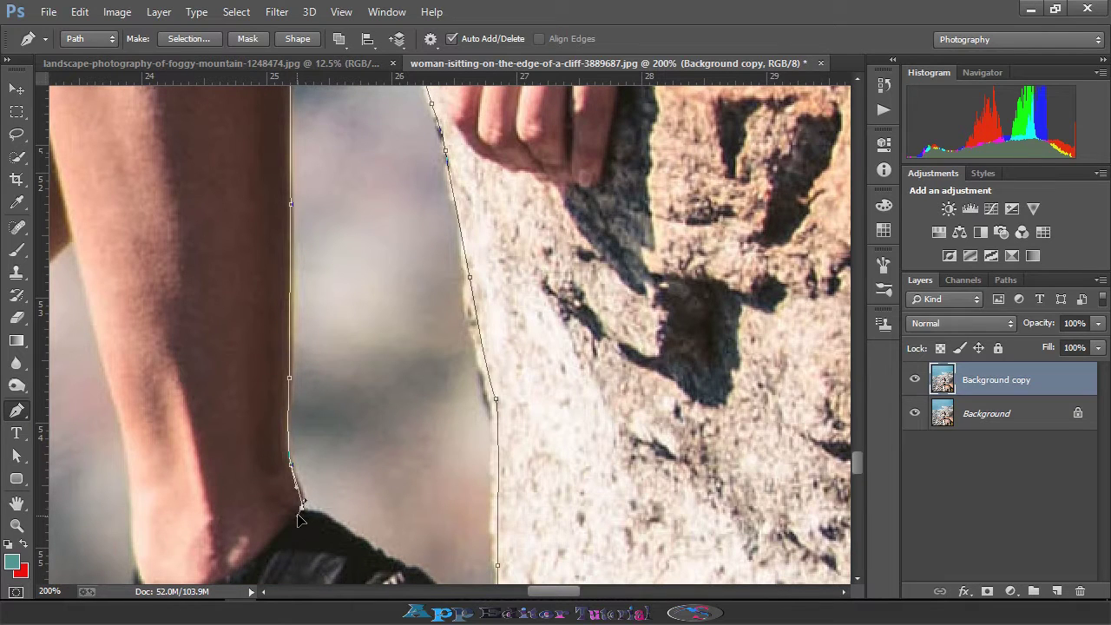
left_click(349, 535)
scroll(439, 473, "down", 2)
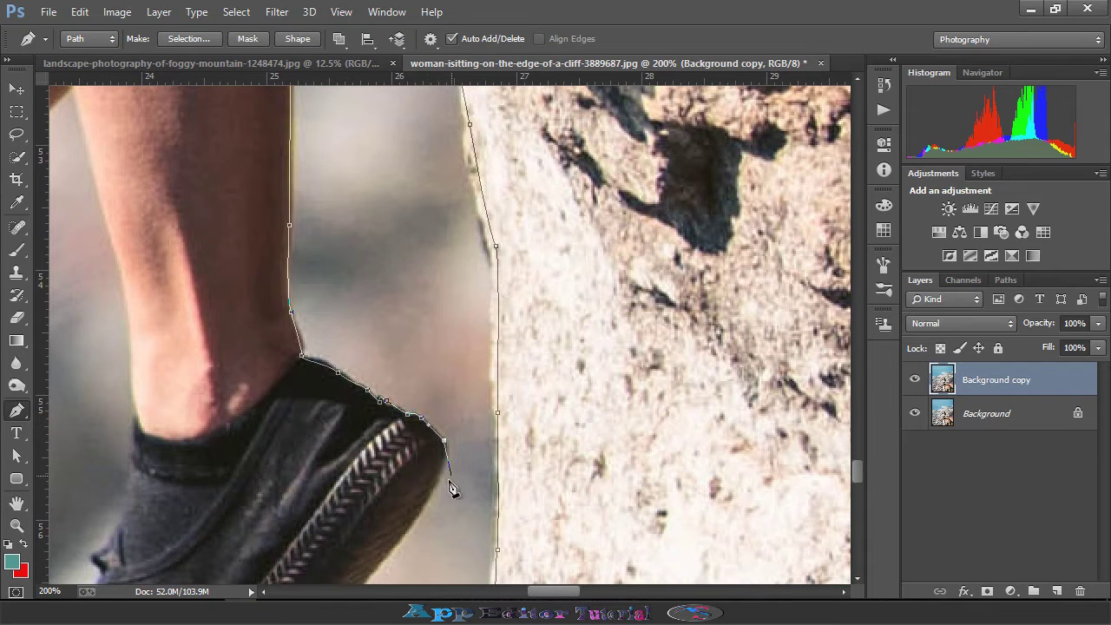
scroll(421, 508, "down", 1)
left_click(397, 475)
scroll(395, 477, "down", 1)
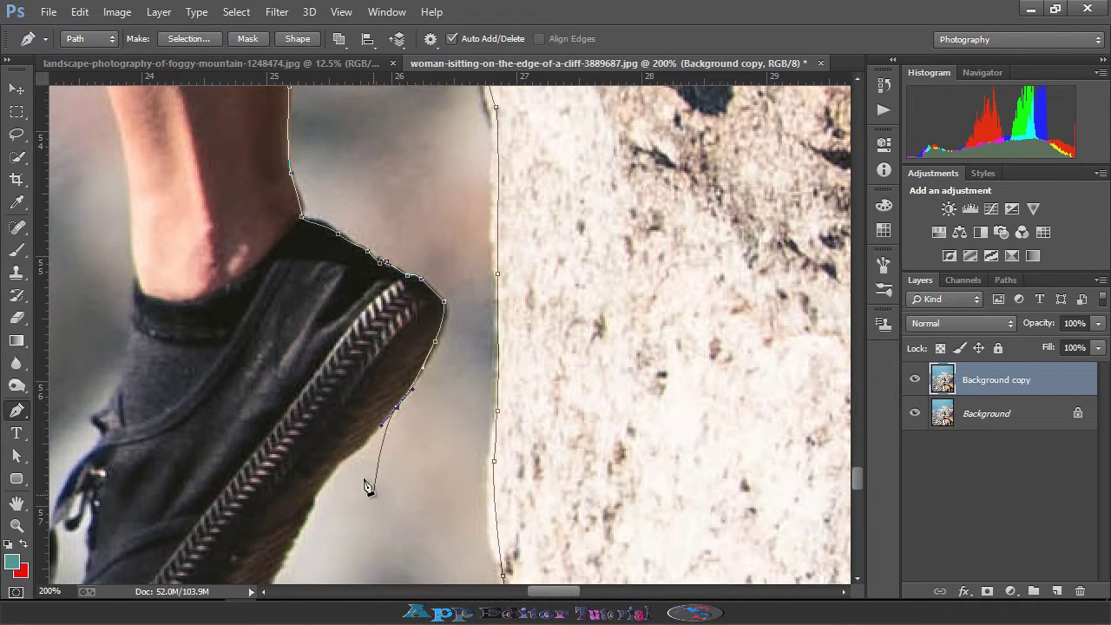
left_click(361, 448)
left_click(328, 467)
left_click(310, 507)
scroll(310, 511, "down", 1)
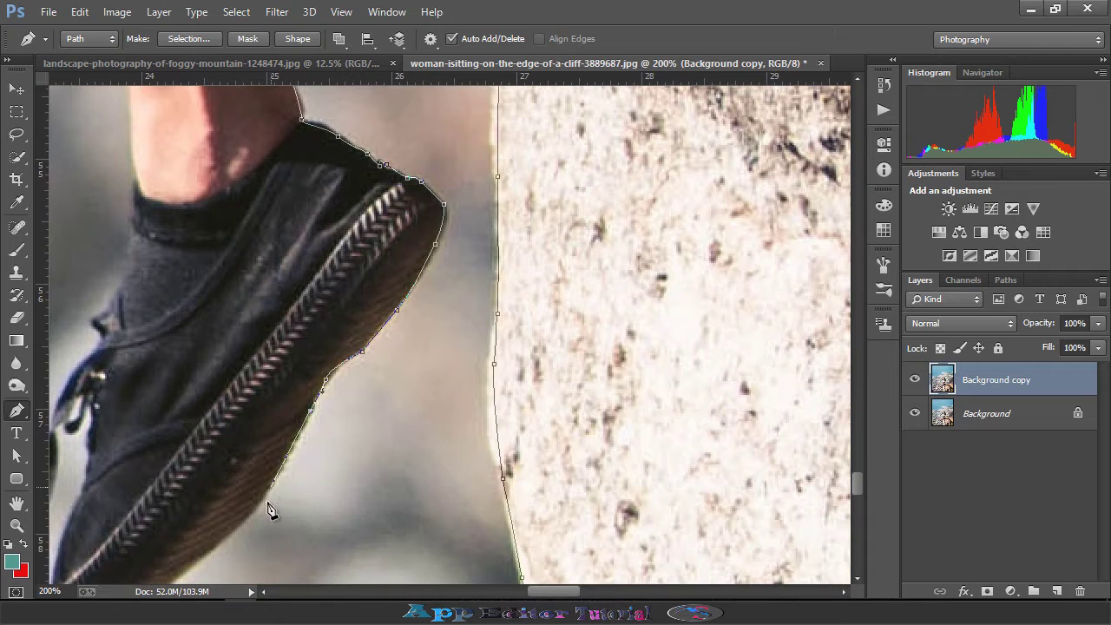
- Curve the path around the shoe sole and shoelace tip, then up the back of the leg
left_click_drag(245, 516, 474, 403)
left_click_drag(435, 442, 412, 453)
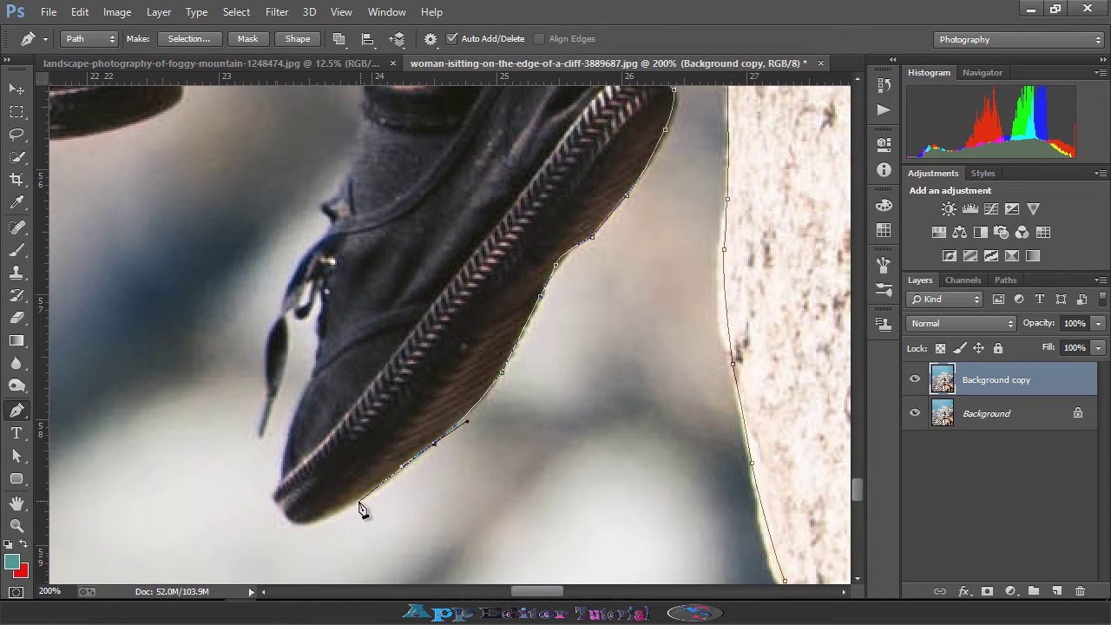
left_click_drag(360, 505, 341, 515)
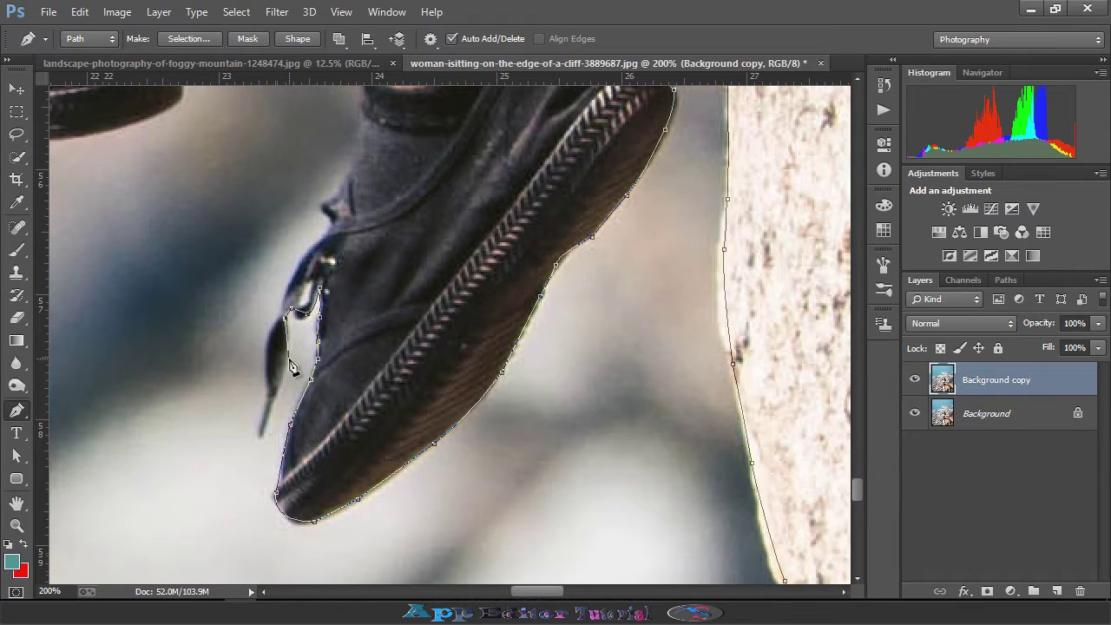
left_click_drag(263, 435, 270, 372)
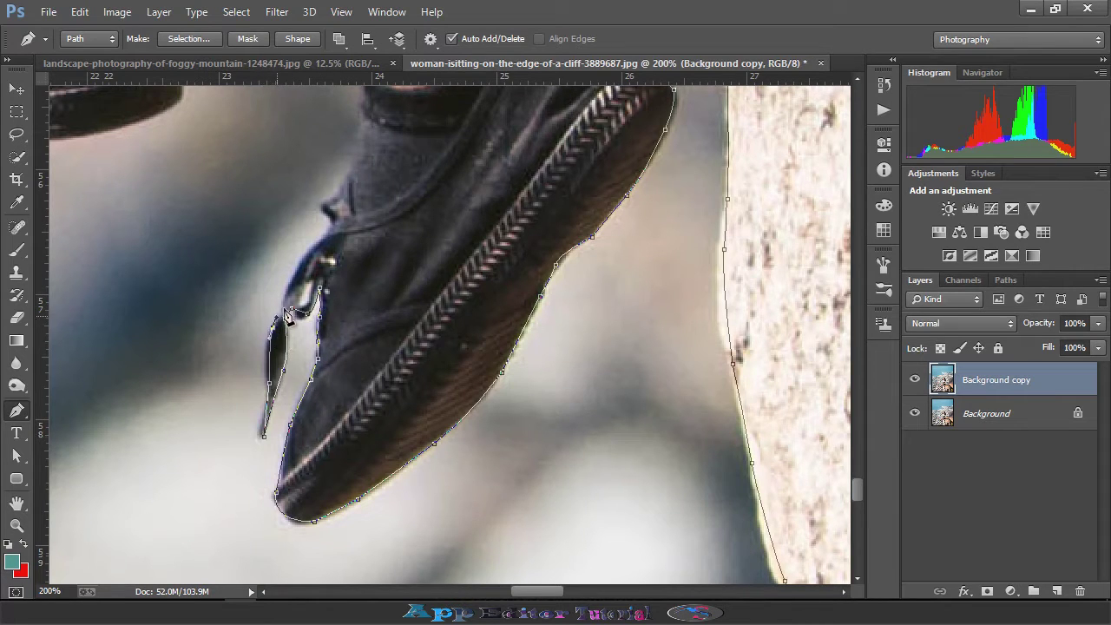
scroll(360, 203, "up", 3)
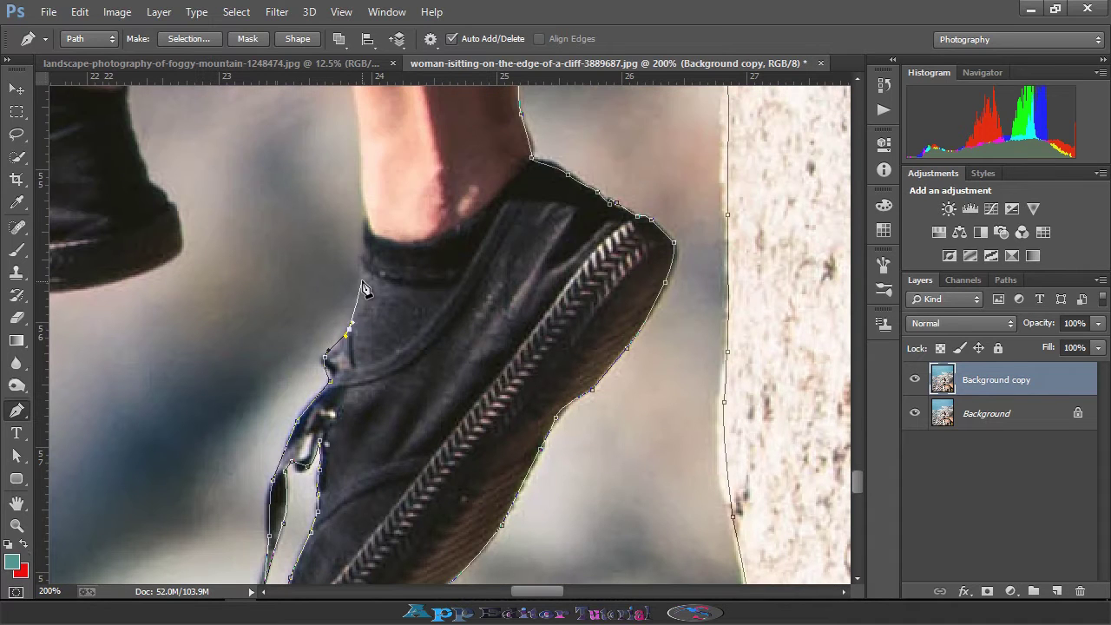
scroll(367, 219, "up", 2)
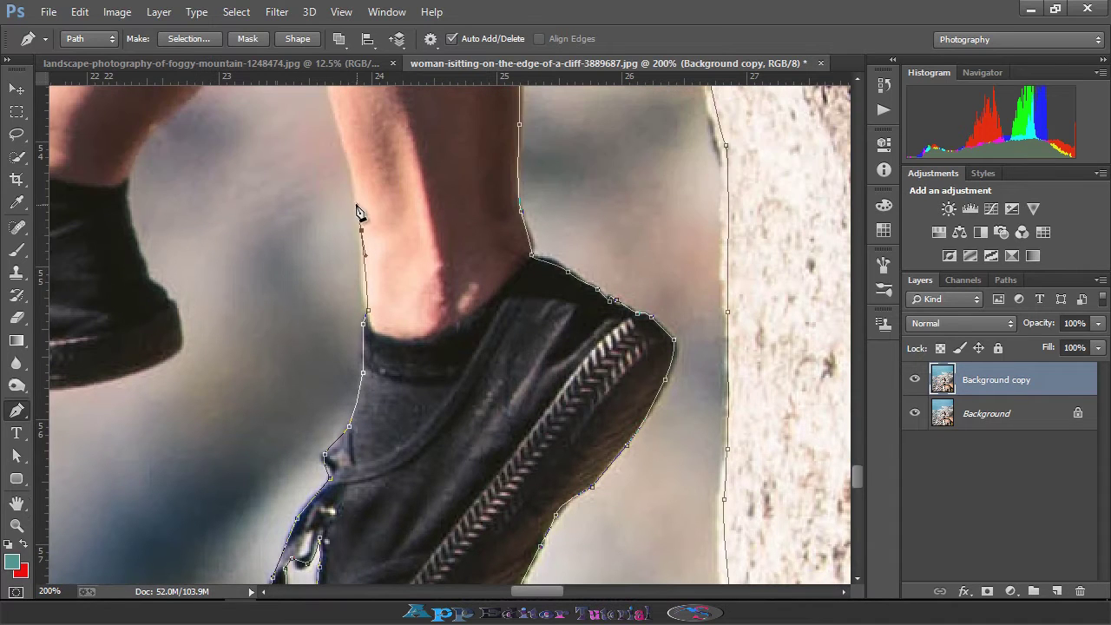
scroll(359, 212, "up", 2)
left_click(329, 199)
scroll(329, 199, "up", 2)
left_click(302, 194)
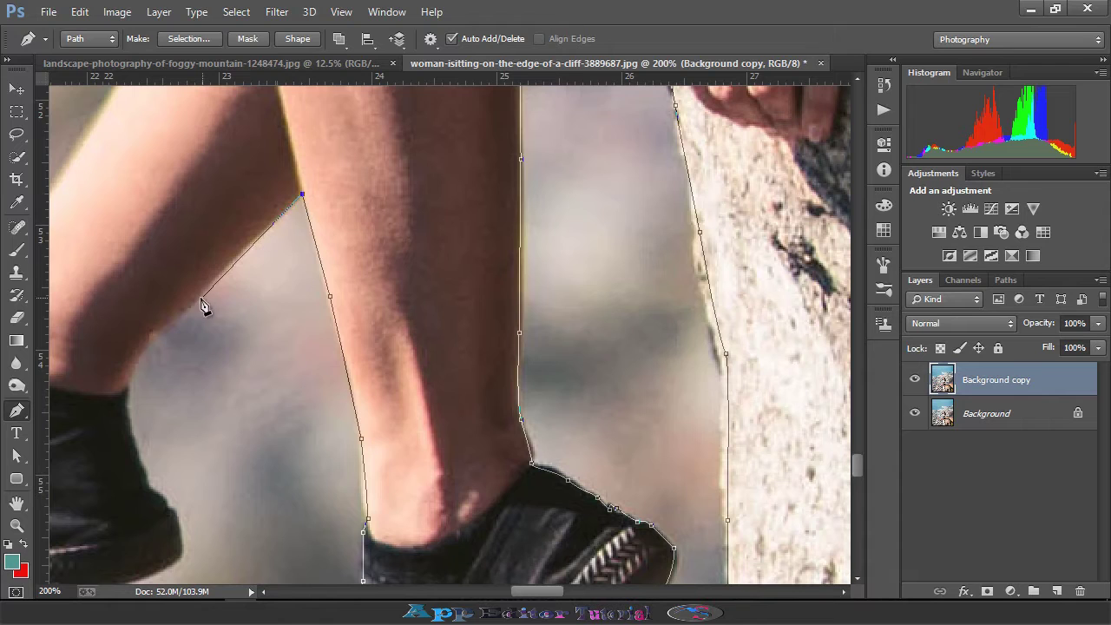
- Carry the path to the other leg, around that shoe's sole and upper to the ankle
left_click_drag(154, 336, 146, 346)
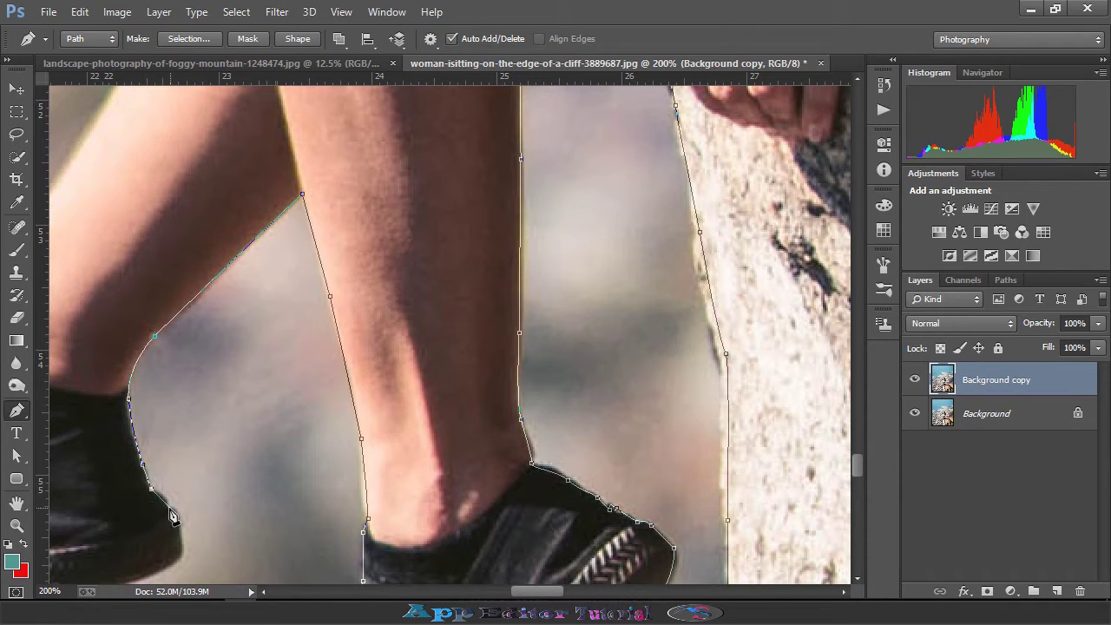
scroll(179, 509, "down", 1)
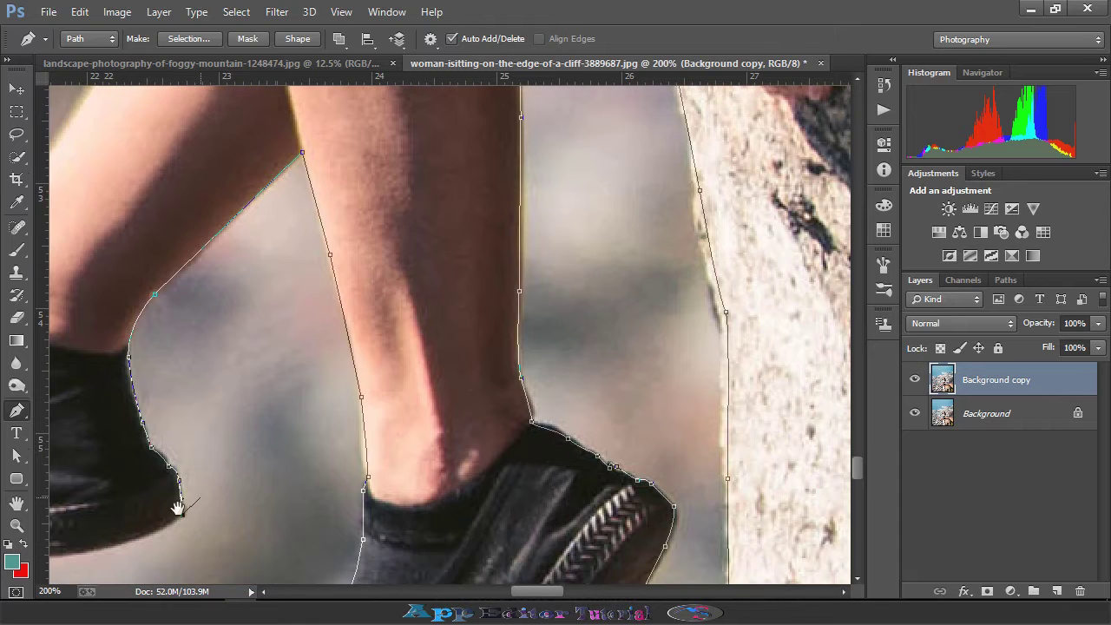
scroll(518, 484, "left", 7)
left_click_drag(442, 484, 421, 484)
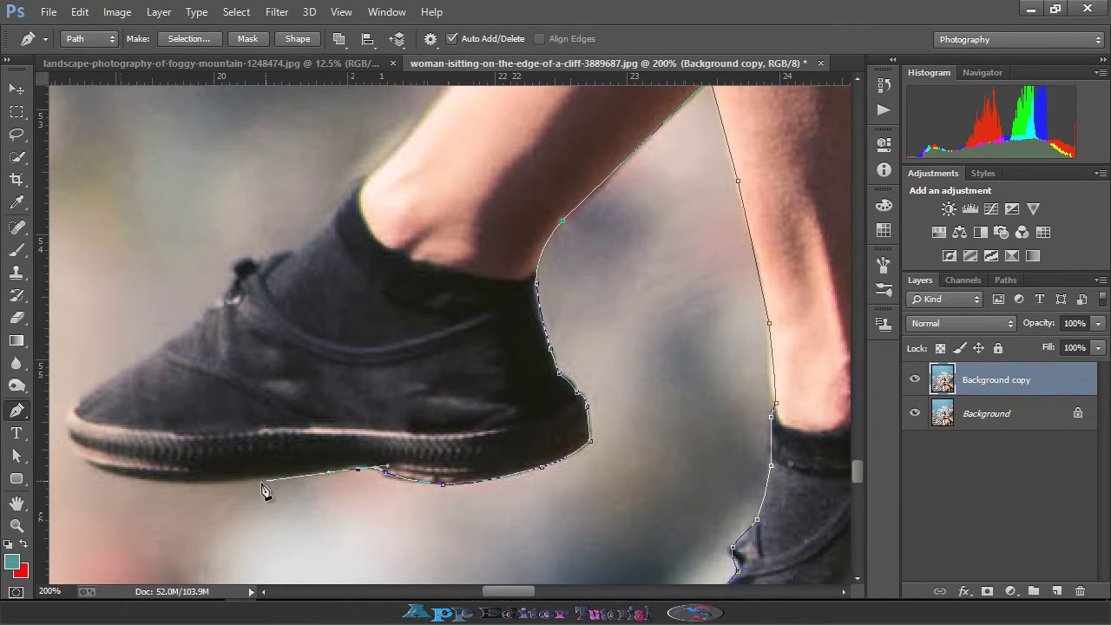
left_click(105, 477)
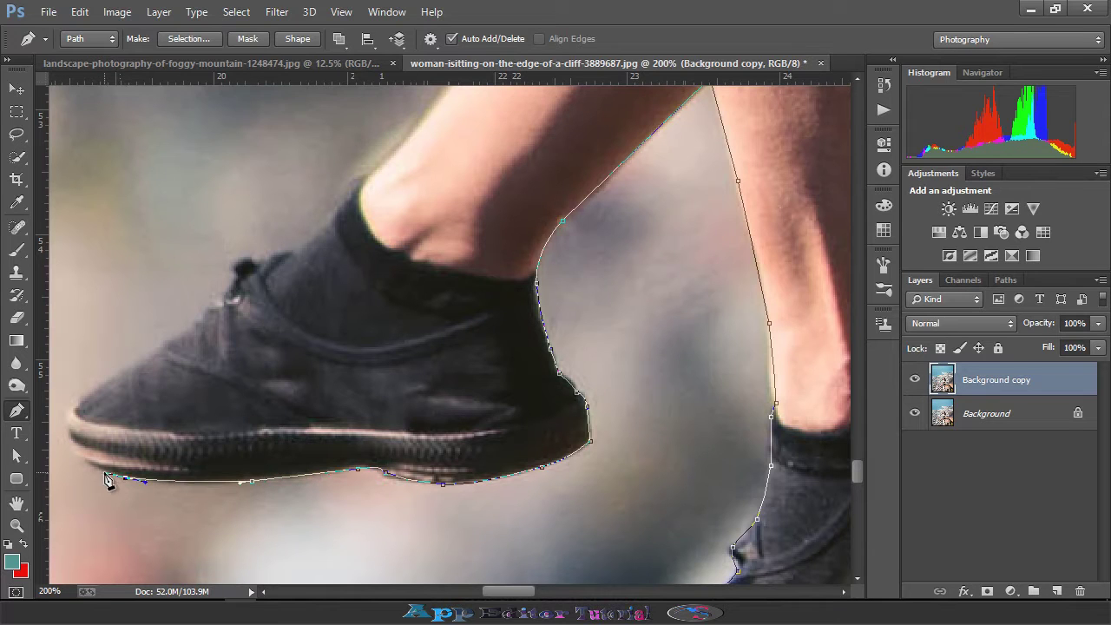
left_click_drag(132, 479, 385, 450)
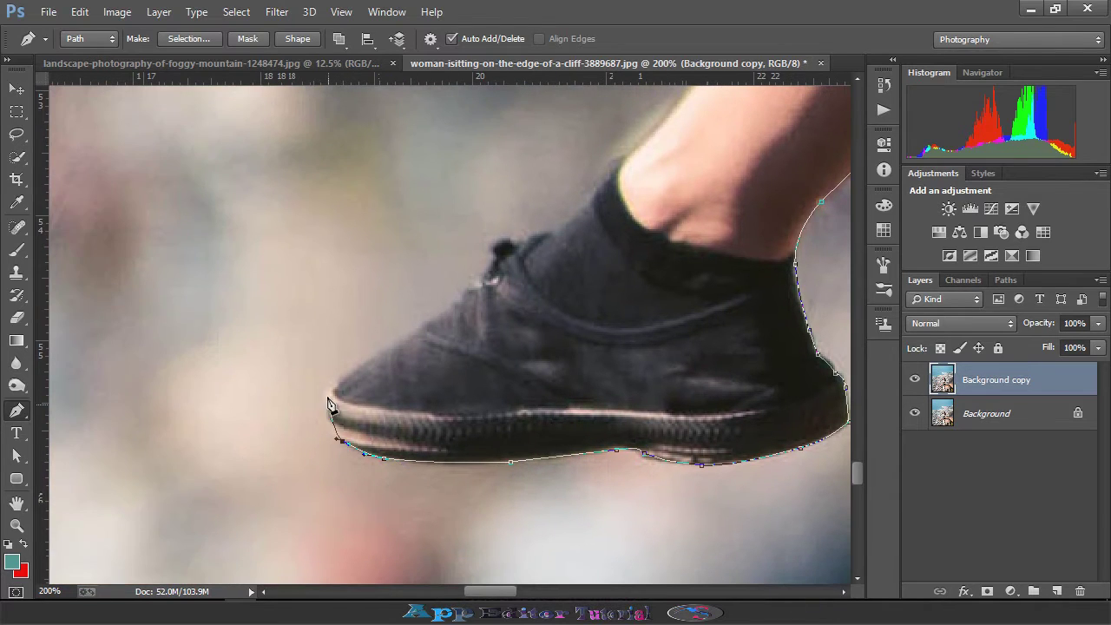
left_click(424, 327)
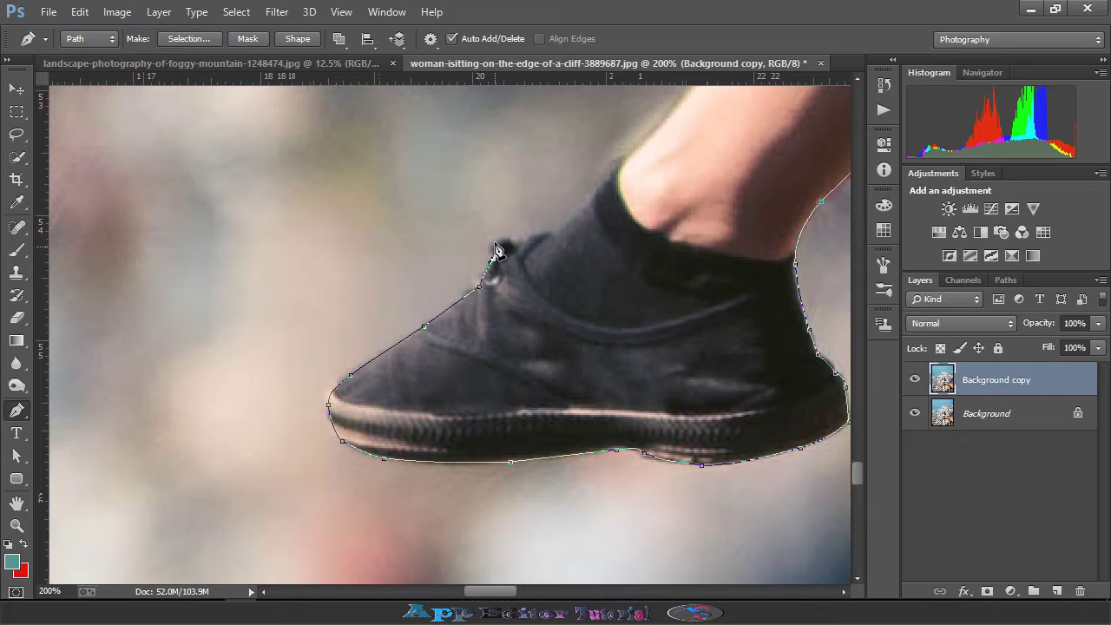
left_click_drag(622, 160, 638, 150)
- Continue the pen path with curved and straight anchors up the leg edge
scroll(665, 238, "up", 2)
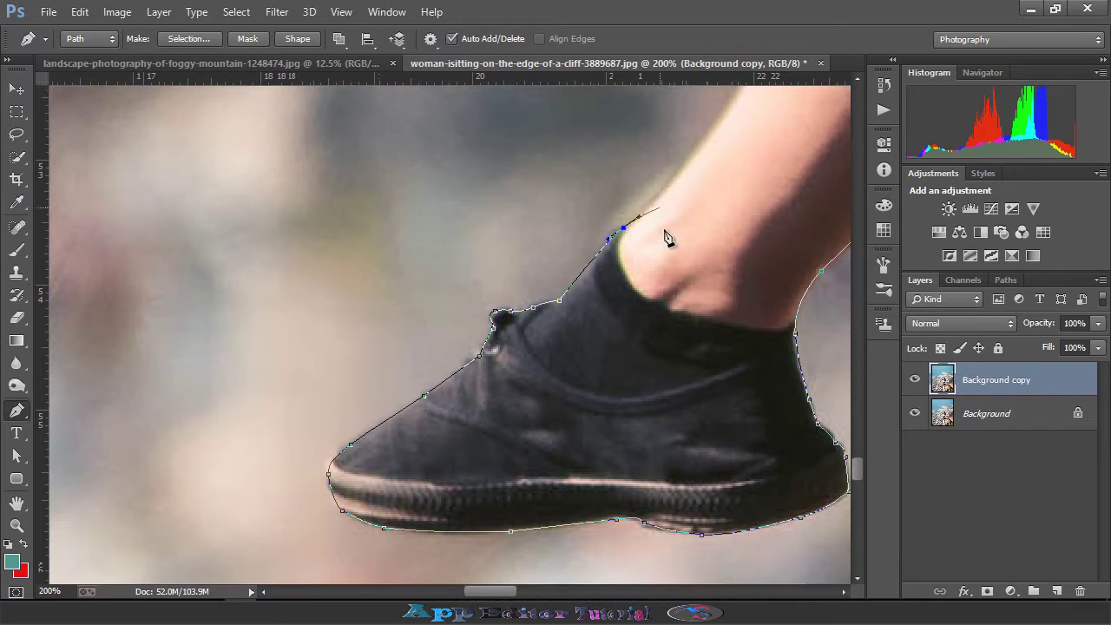
scroll(665, 238, "up", 1)
scroll(730, 196, "up", 2)
left_click_drag(739, 203, 496, 318)
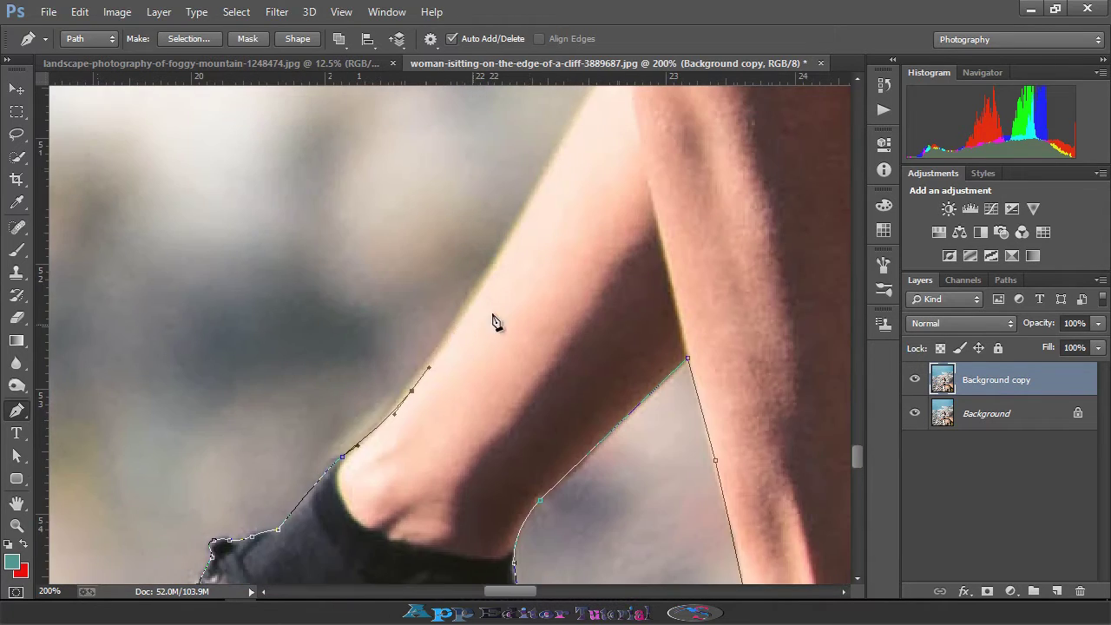
left_click(547, 193)
scroll(612, 246, "up", 4)
left_click(623, 210)
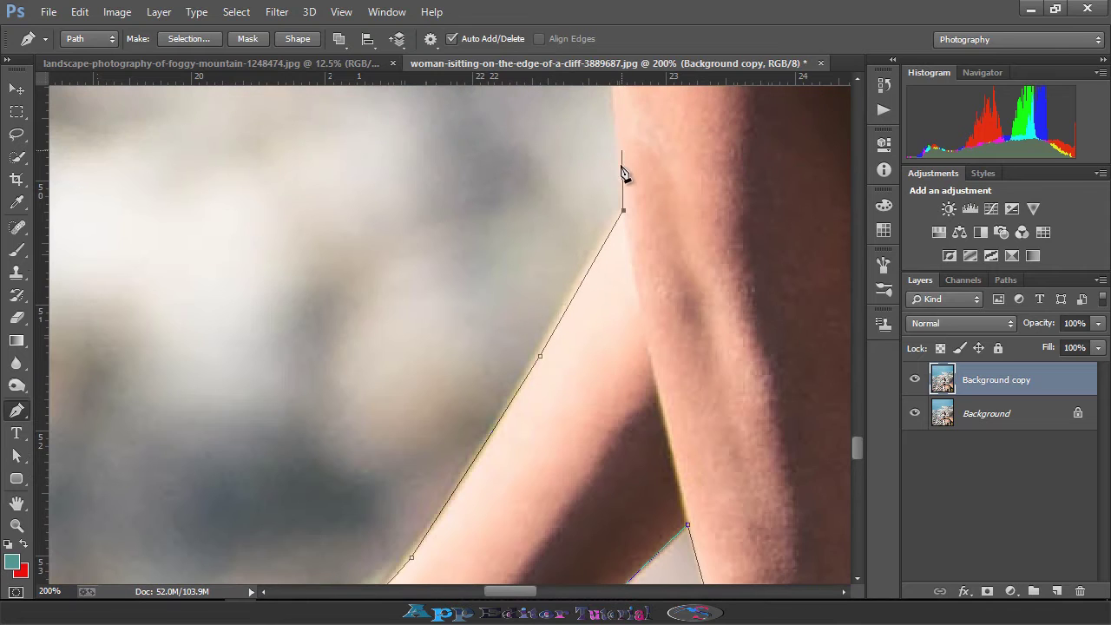
scroll(620, 187, "up", 3)
scroll(609, 173, "up", 2)
left_click(595, 194)
scroll(596, 194, "up", 2)
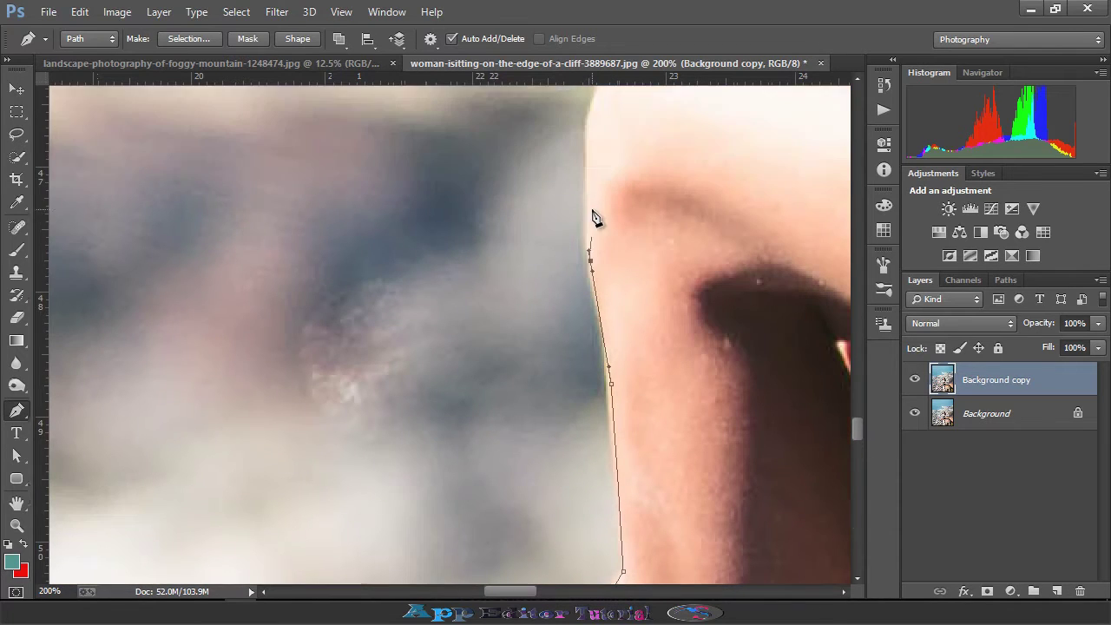
scroll(595, 218, "up", 1)
left_click(587, 203)
mouse_move(611, 154)
left_mouse_down()
mouse_move(631, 141)
mouse_move(387, 281)
left_mouse_up()
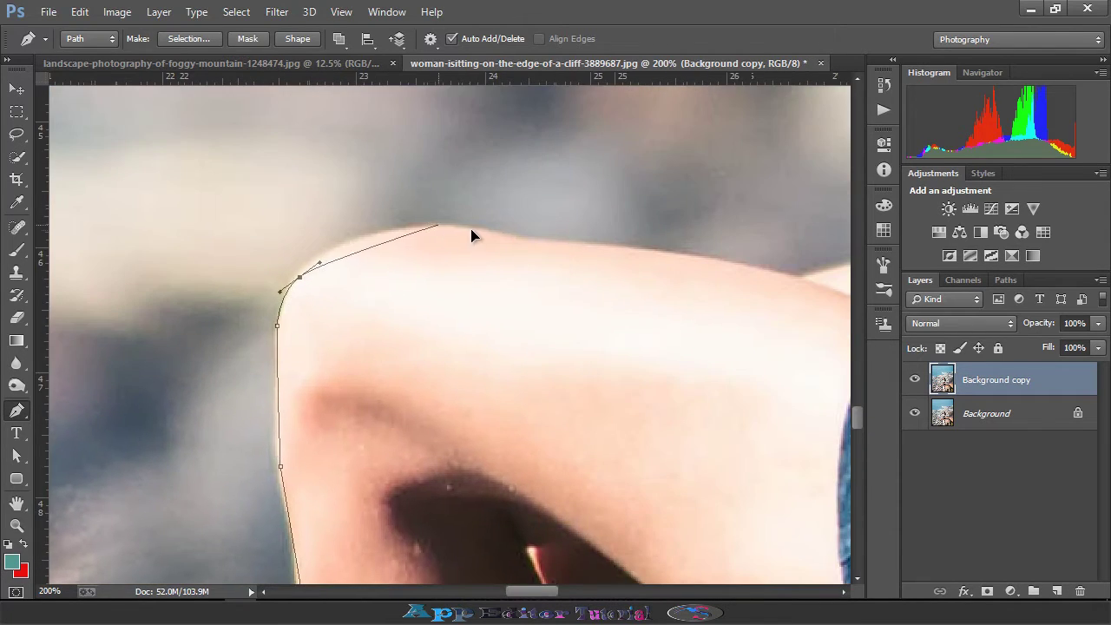
left_click_drag(439, 225, 492, 232)
- Trace the path over the knee with a sharp corner, then along the thigh to the arm
left_click(569, 244)
left_click_drag(794, 278, 810, 296)
left_click(795, 280)
left_click(713, 257)
left_click(755, 269)
left_click_drag(801, 290, 410, 284)
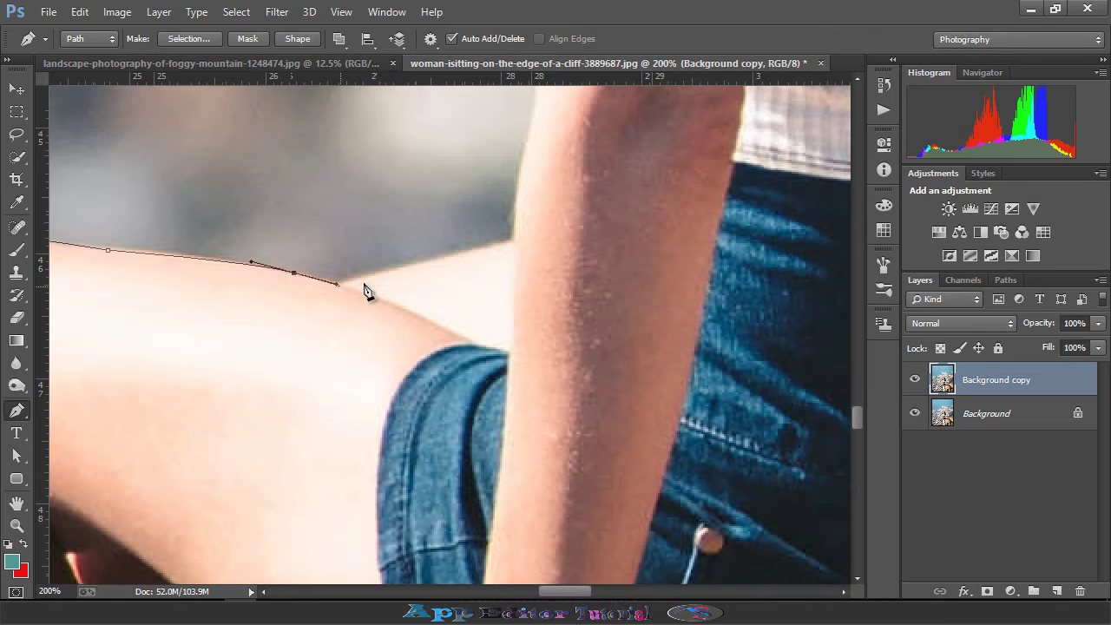
left_click(512, 242)
- Place corner and curved anchors up the arm edge
scroll(521, 243, "up", 2)
scroll(529, 217, "up", 2)
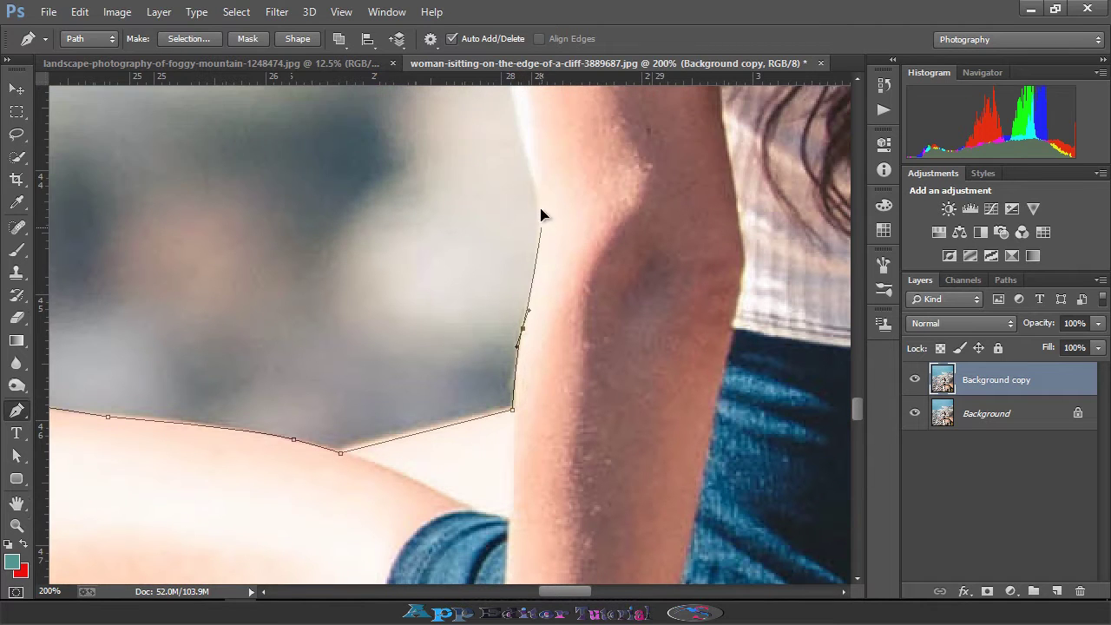
scroll(534, 252, "up", 3)
scroll(495, 269, "up", 3)
left_click(466, 285)
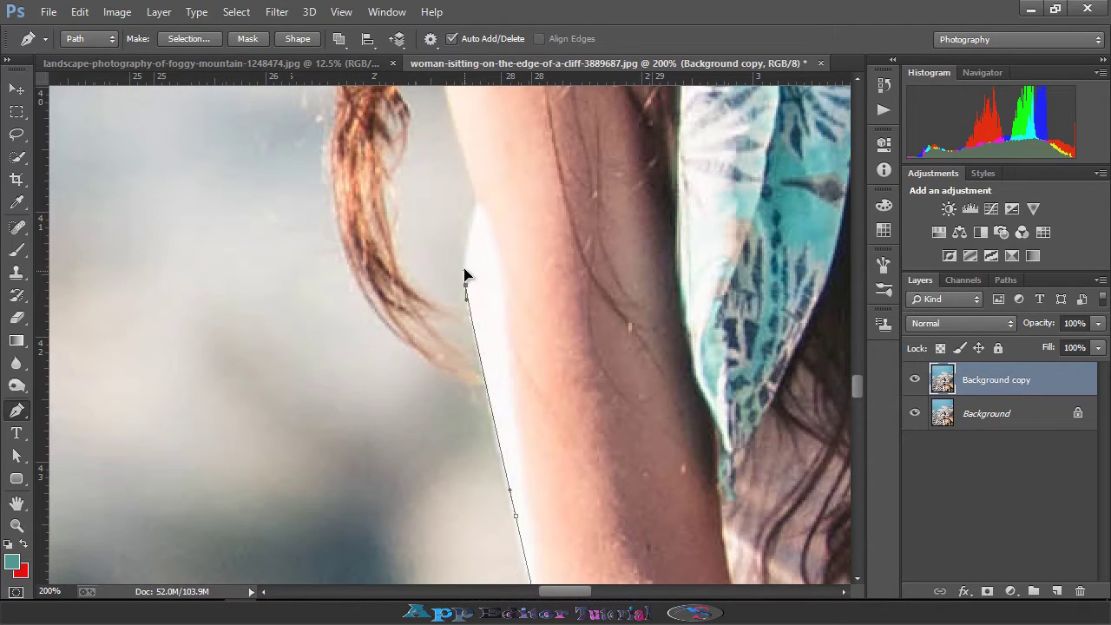
left_click(478, 207)
scroll(479, 209, "up", 5)
left_click_drag(450, 260, 449, 246)
scroll(450, 251, "up", 2)
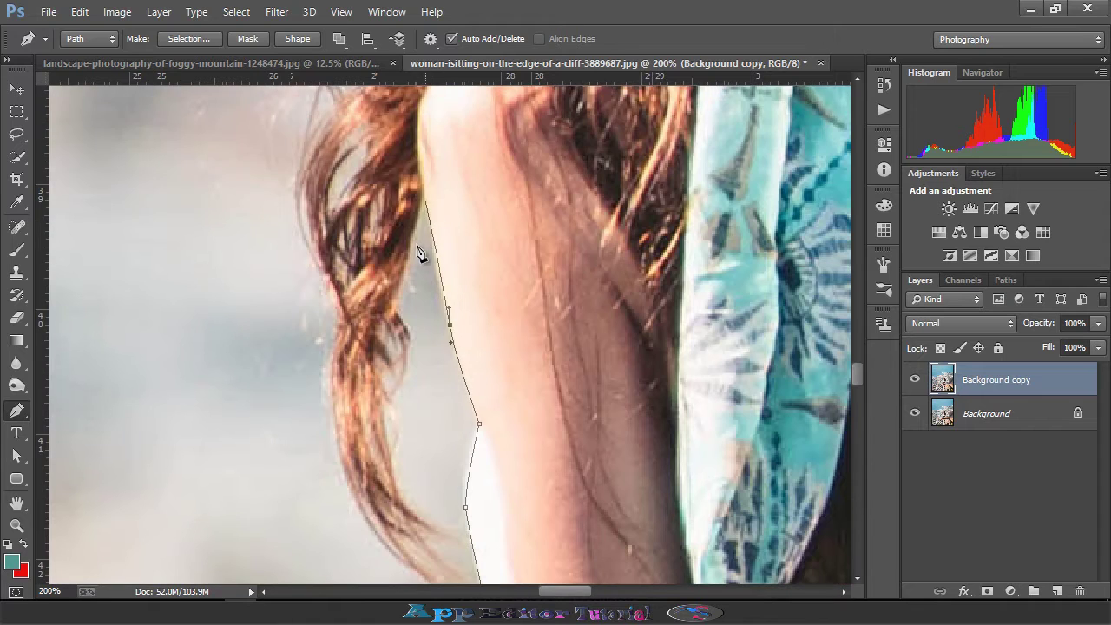
- Outline down the hair edge and curve around the lower hair lock
left_click(401, 286)
left_click(396, 314)
left_click(406, 361)
left_click(389, 401)
left_click_drag(387, 451, 426, 536)
scroll(450, 539, "down", 3)
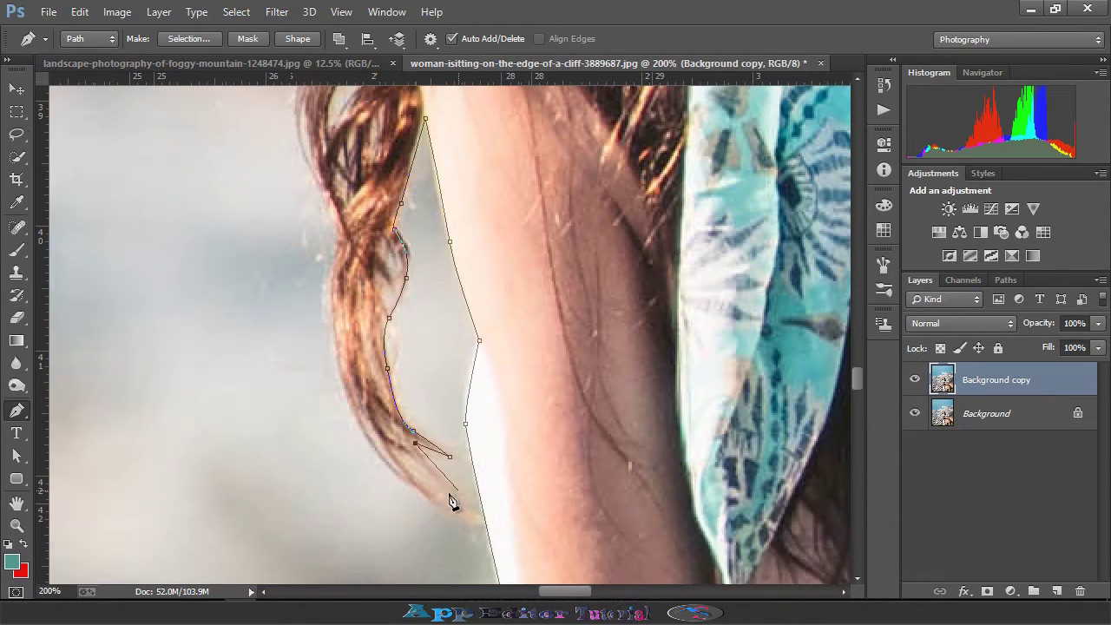
left_click(480, 525)
left_click_drag(403, 480, 385, 460)
left_click_drag(351, 399, 339, 356)
left_click(328, 298)
- Trace back up the hair edge to the top of the hair lock
scroll(339, 248, "up", 4)
left_click(307, 258)
scroll(309, 248, "up", 2)
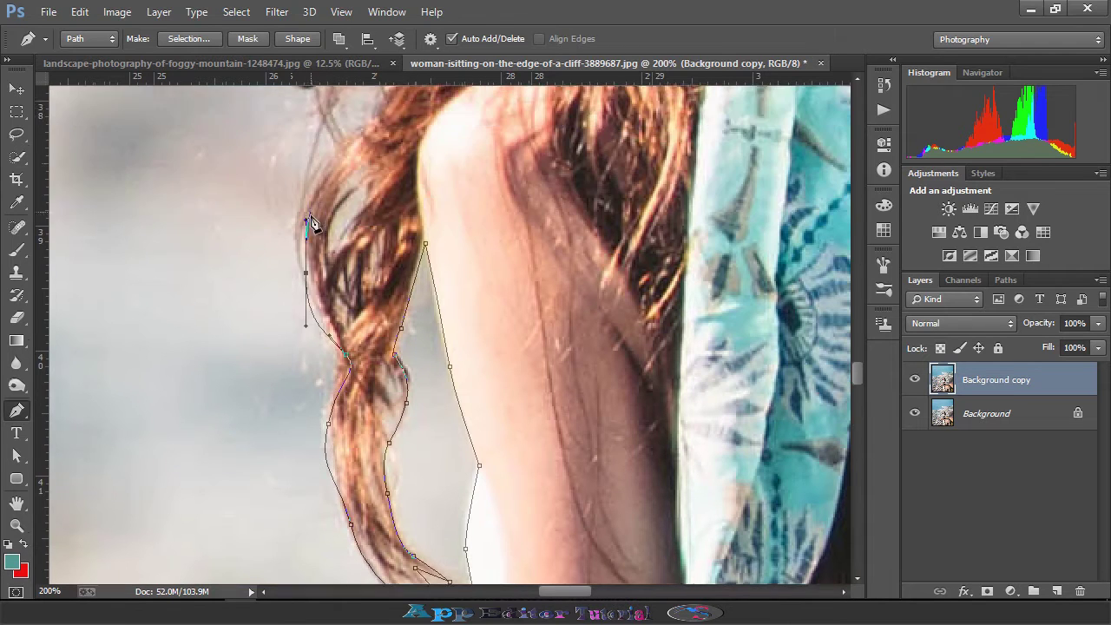
scroll(309, 224, "up", 2)
scroll(348, 241, "up", 7)
mouse_move(379, 330)
left_mouse_down()
mouse_move(380, 347)
mouse_move(340, 393)
left_mouse_up()
mouse_move(319, 356)
left_mouse_down()
mouse_move(325, 335)
mouse_move(299, 327)
left_mouse_up()
left_click(381, 307)
left_click(406, 196)
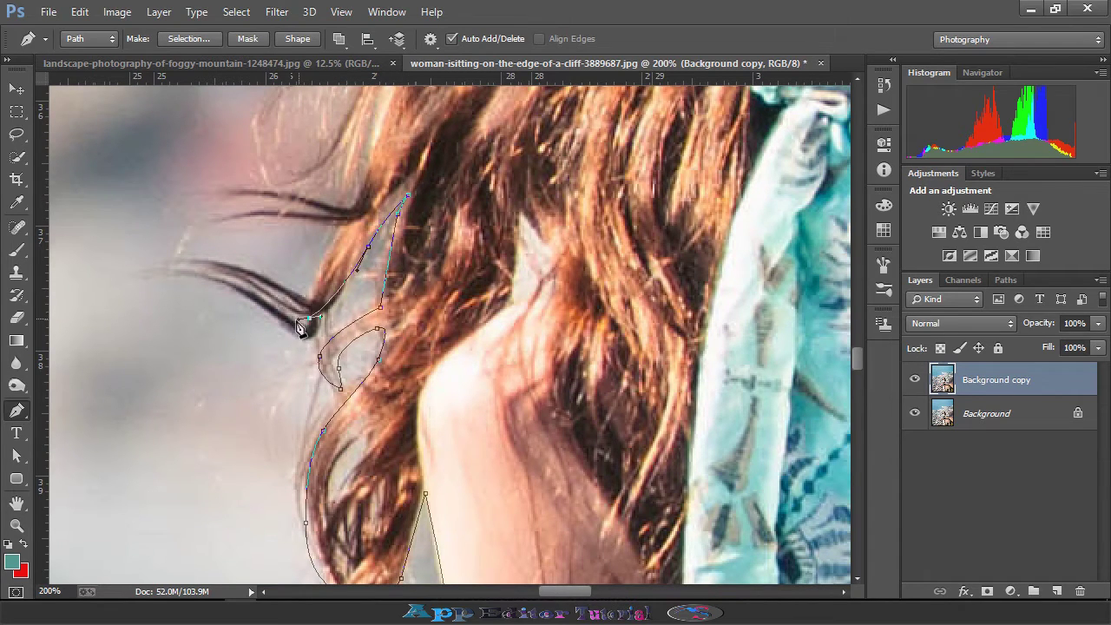
- Outline a stray hair strand from its tip back up along its length
left_click(223, 289)
left_click_drag(343, 232, 348, 221)
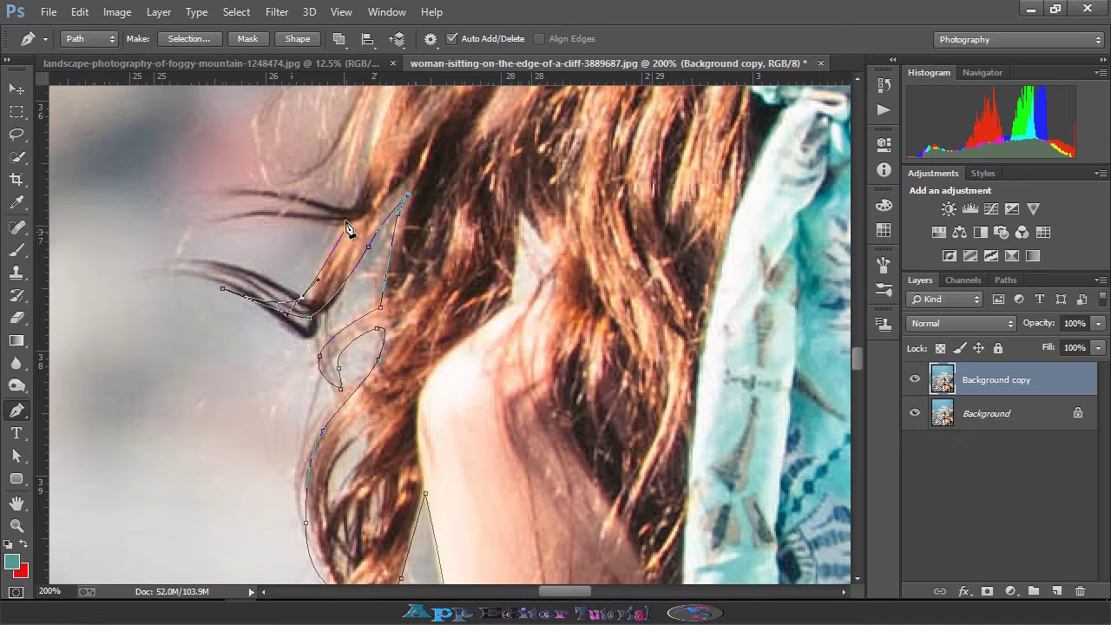
left_click(290, 200)
scroll(298, 261, "up", 3)
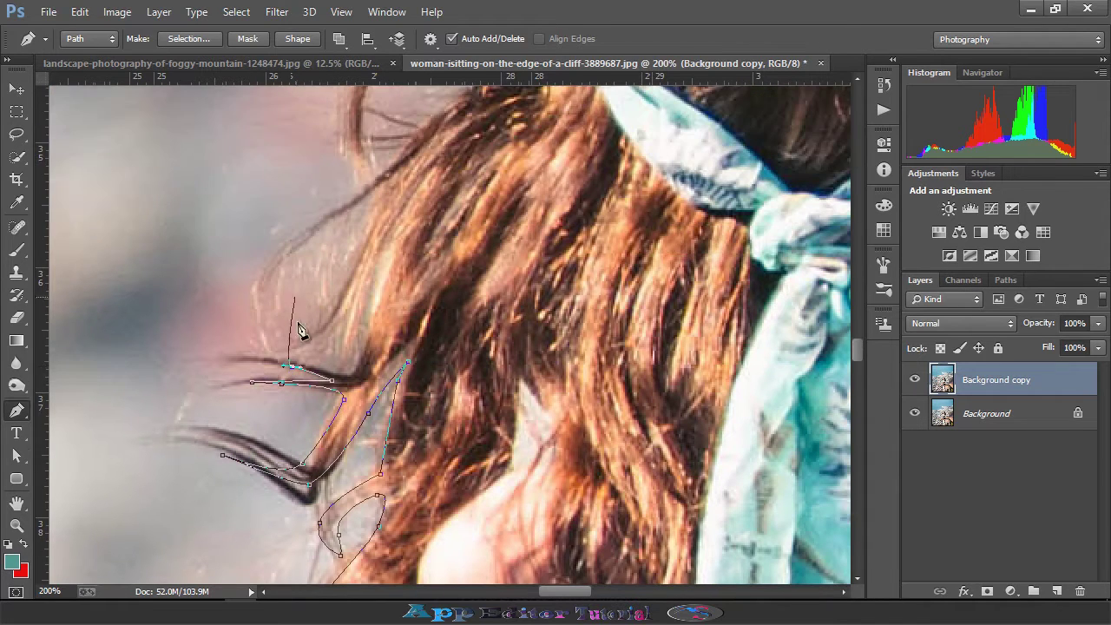
left_click(341, 336)
left_click(356, 265)
scroll(364, 286, "up", 2)
left_click(382, 282)
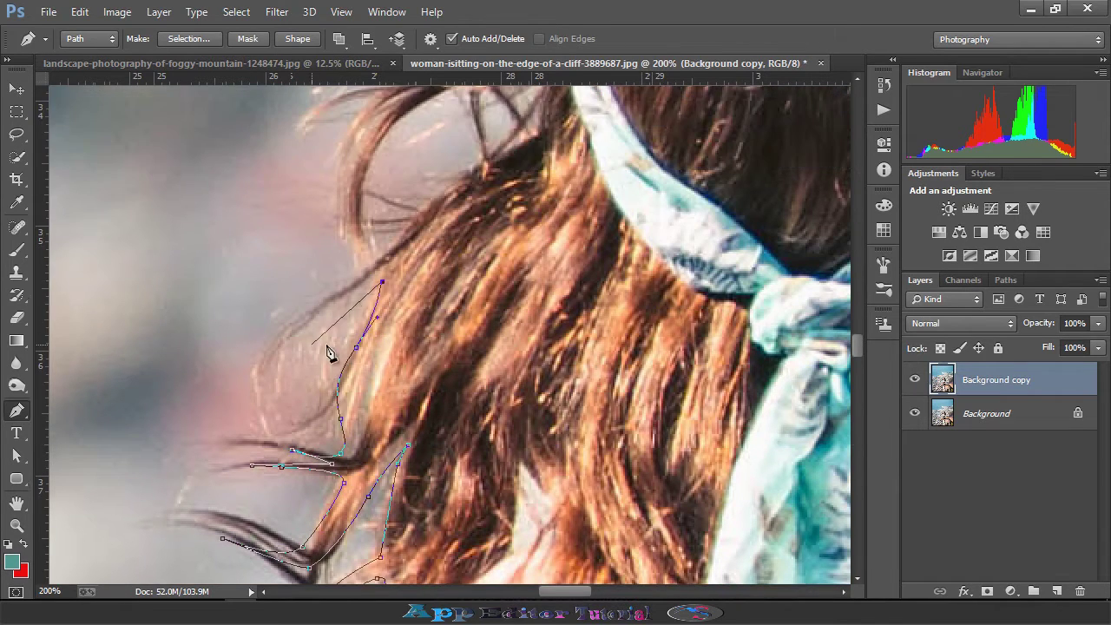
mouse_move(316, 318)
left_mouse_down()
mouse_move(300, 332)
mouse_move(338, 300)
left_mouse_up()
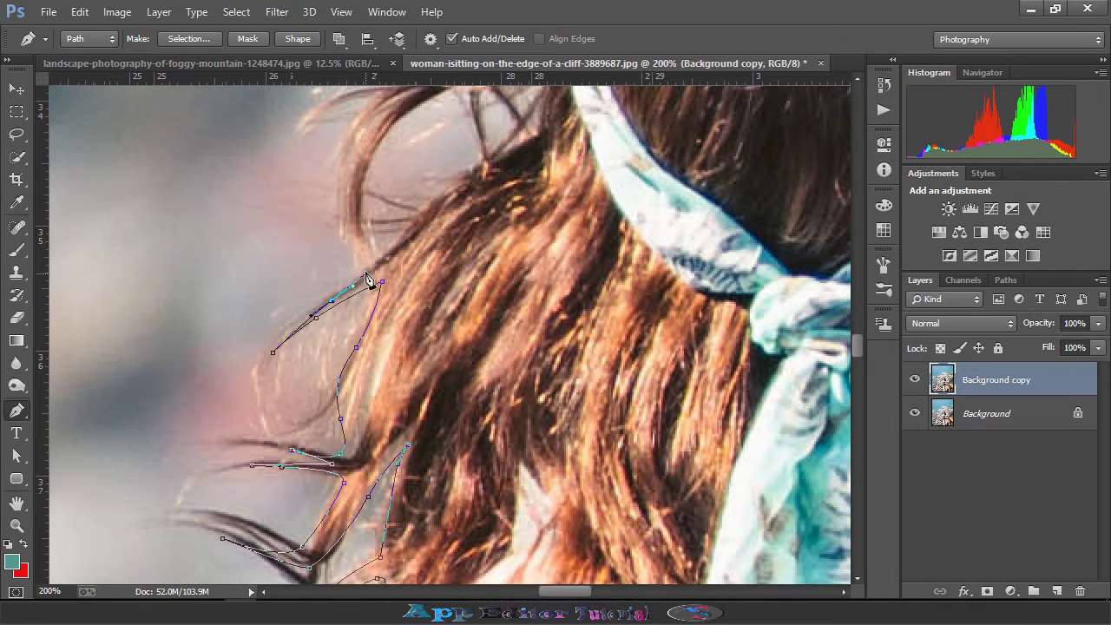
scroll(364, 286, "up", 3)
- Curve the path around the next hair strand with corner and smooth anchors
left_click_drag(497, 309, 540, 293)
left_click(544, 227)
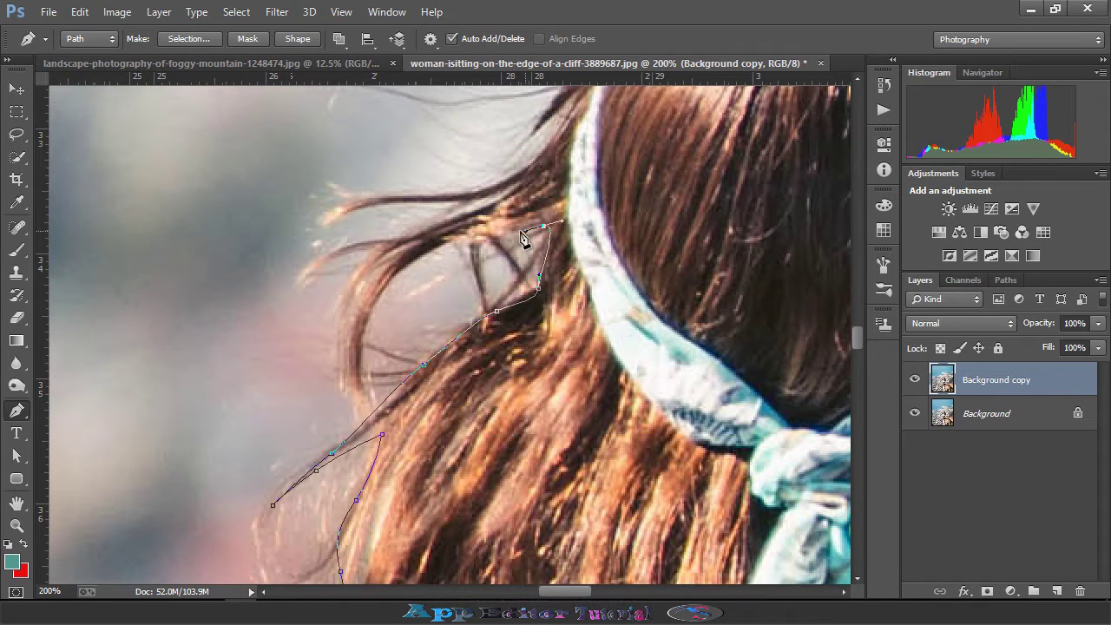
left_click(469, 238)
left_click_drag(386, 282, 371, 327)
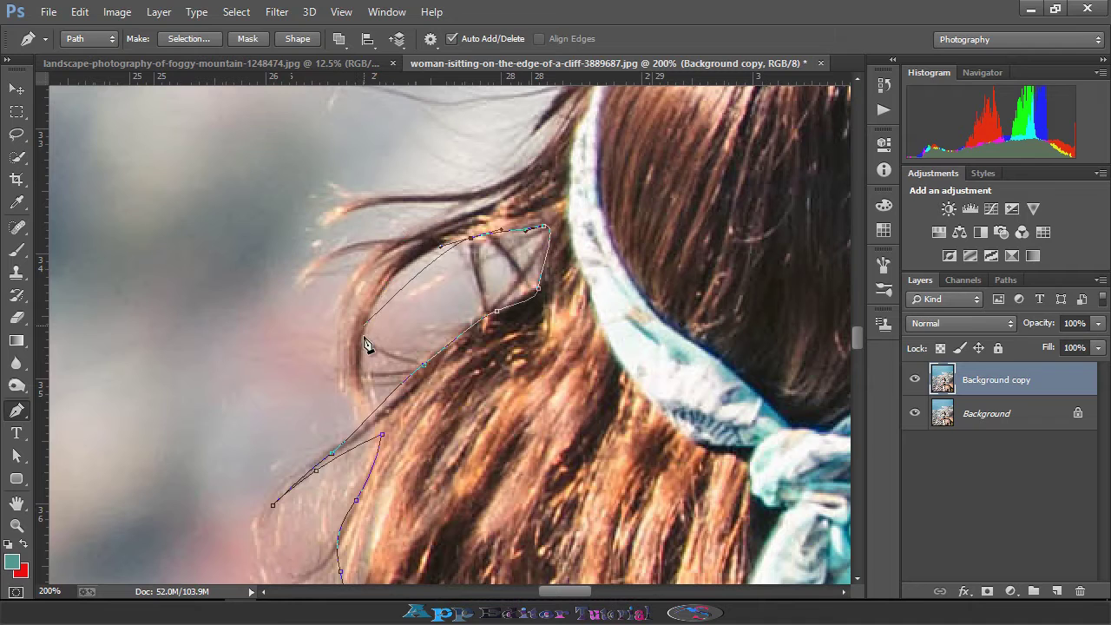
left_click(372, 397)
left_click_drag(342, 366, 336, 341)
left_click(382, 249)
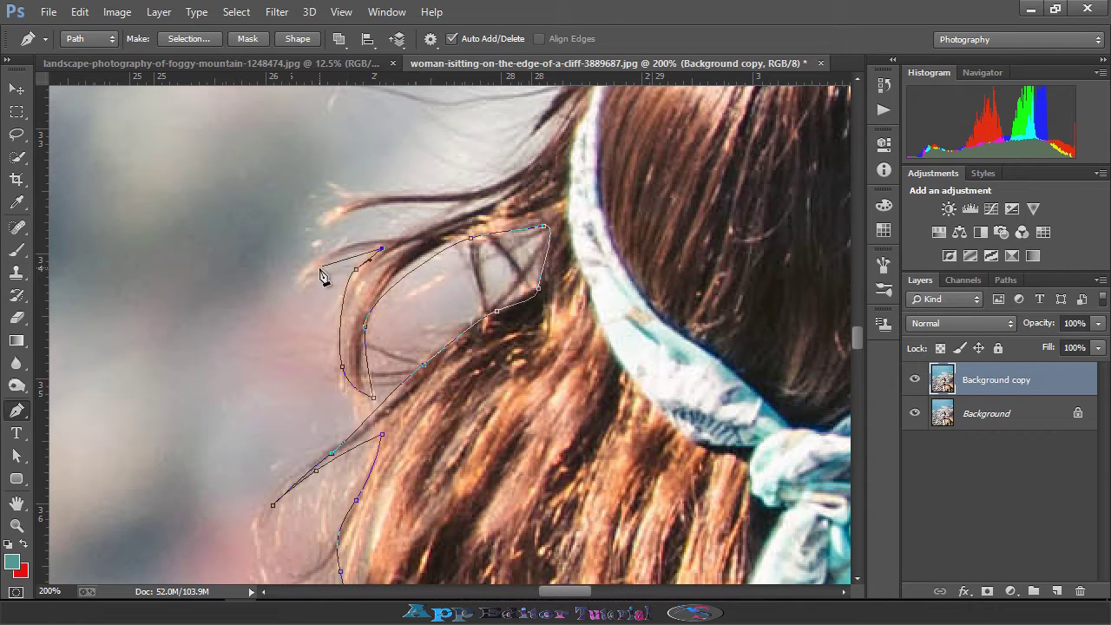
left_click_drag(320, 269, 301, 291)
- Trace the upper flyaway strand to its tip and toward the crown
left_click_drag(382, 241, 428, 233)
left_click(459, 203)
left_click_drag(354, 211, 328, 227)
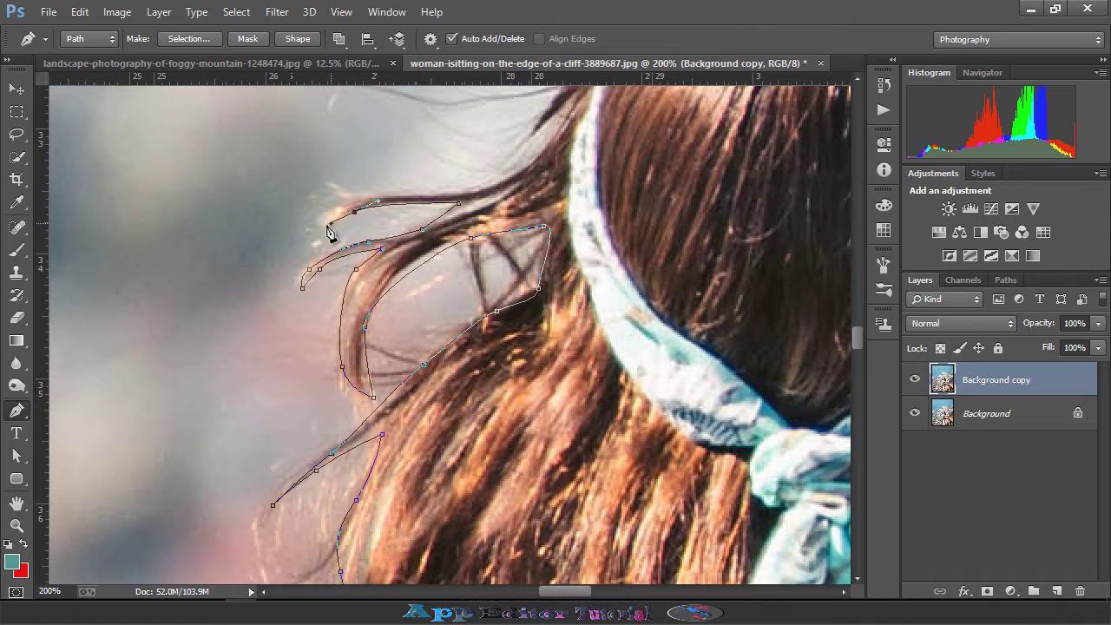
left_click_drag(440, 196, 465, 203)
scroll(538, 169, "up", 3)
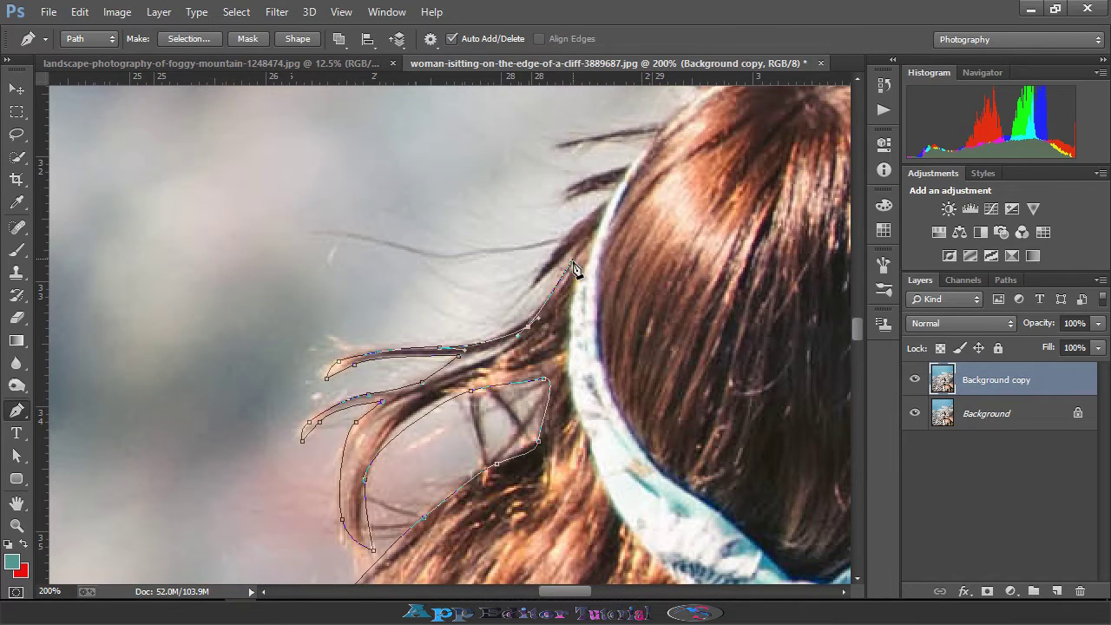
left_click_drag(527, 327, 631, 164)
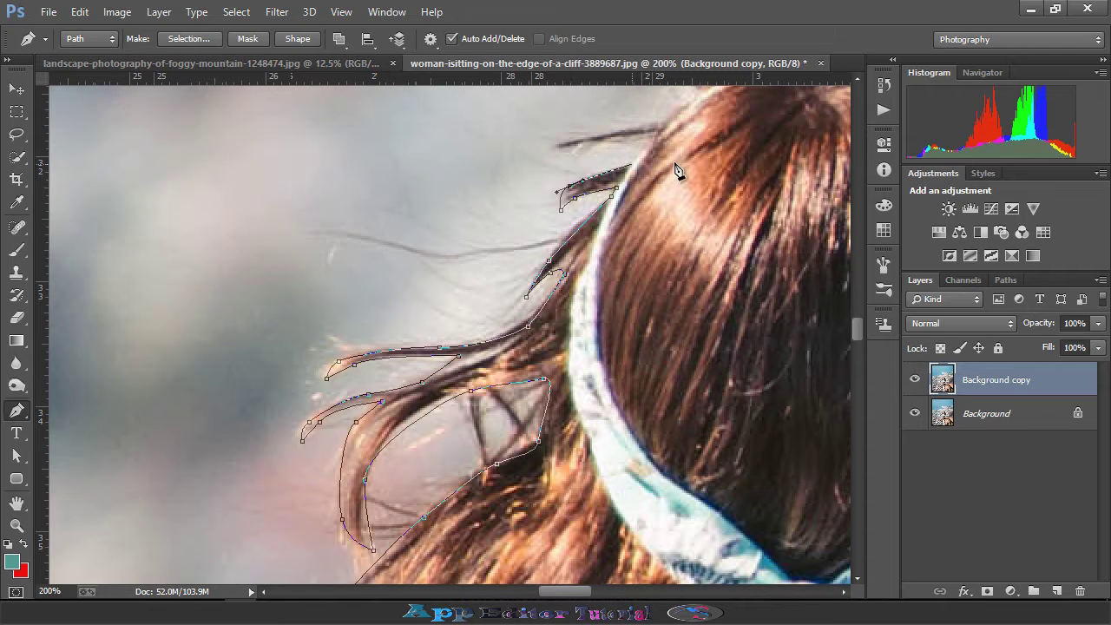
left_click_drag(563, 150, 672, 119)
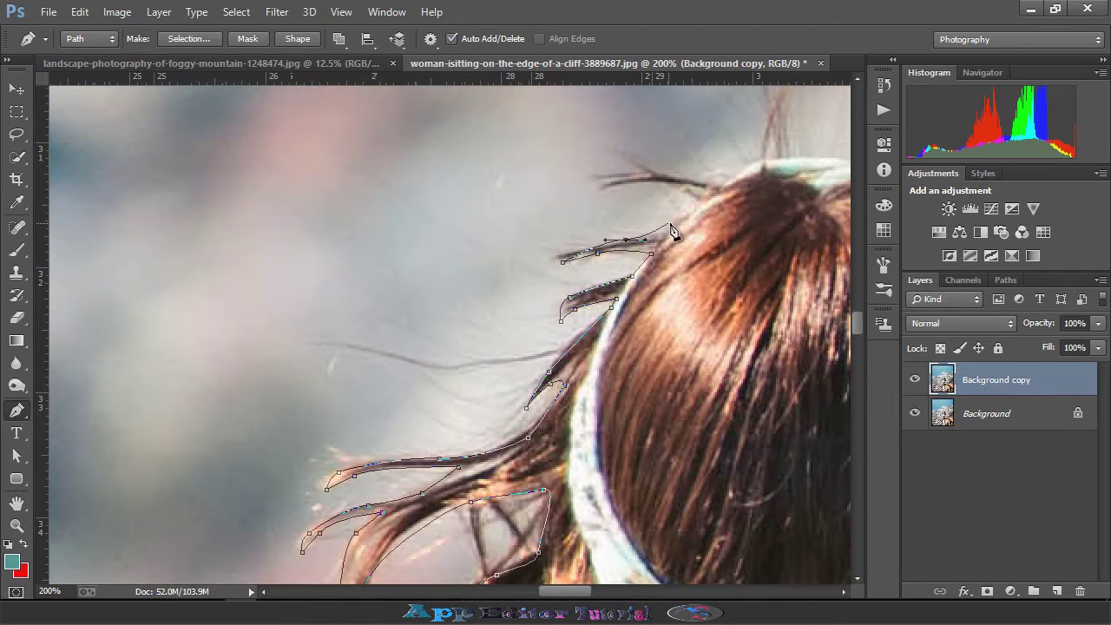
scroll(669, 228, "up", 2)
left_click_drag(708, 196, 676, 184)
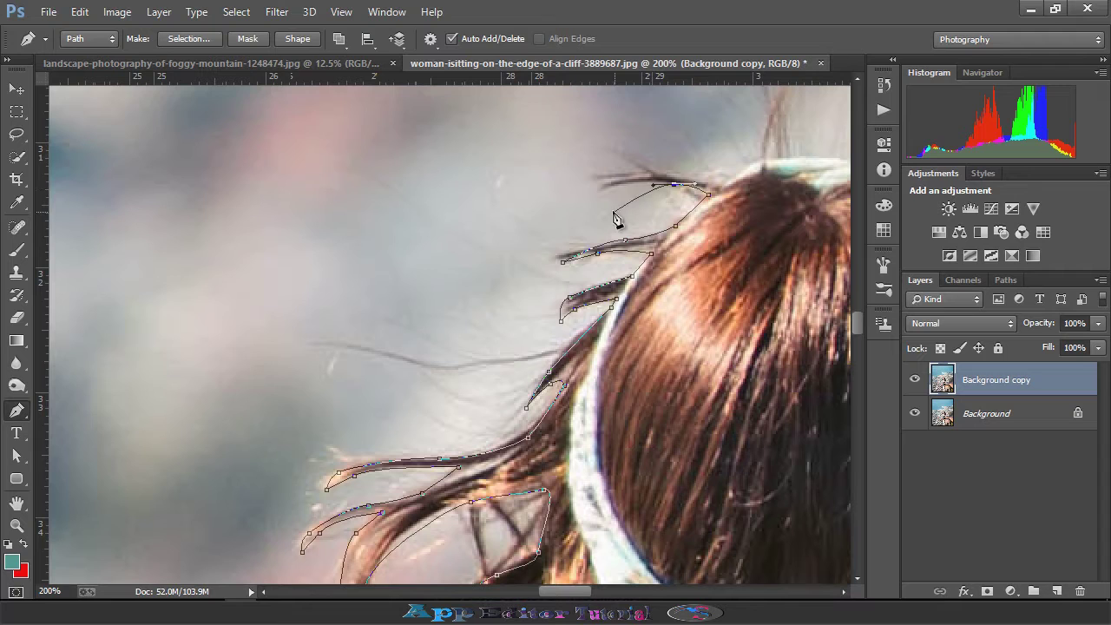
- Curve the path over the crown and down the right side of the hair
left_click(598, 191)
left_click_drag(603, 183, 641, 177)
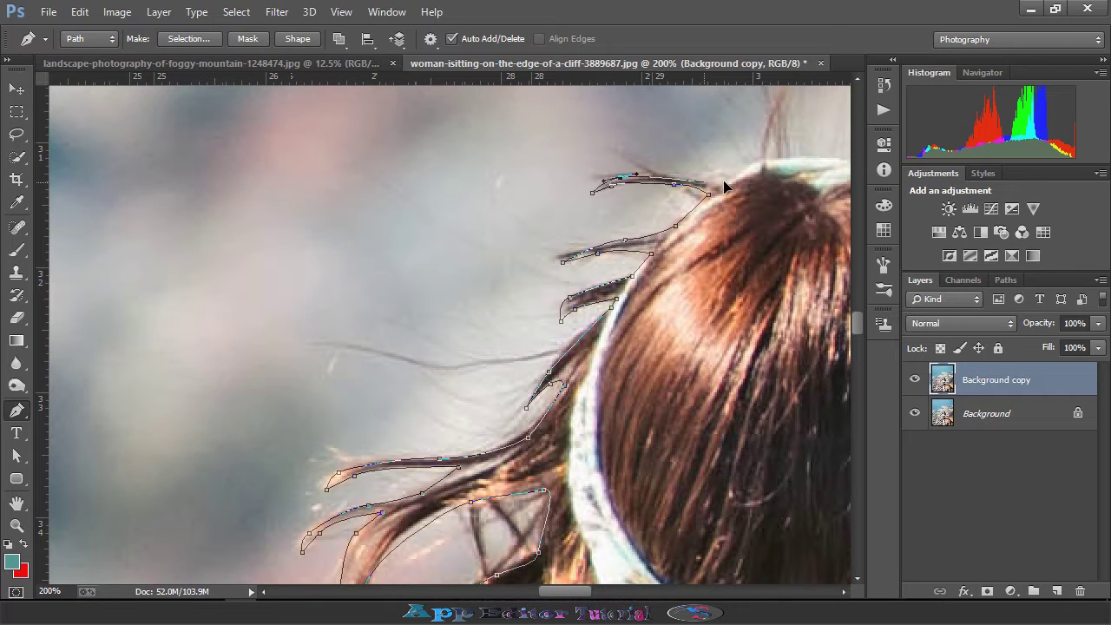
left_click(764, 159)
left_click_drag(721, 191, 321, 221)
left_click_drag(492, 203, 513, 210)
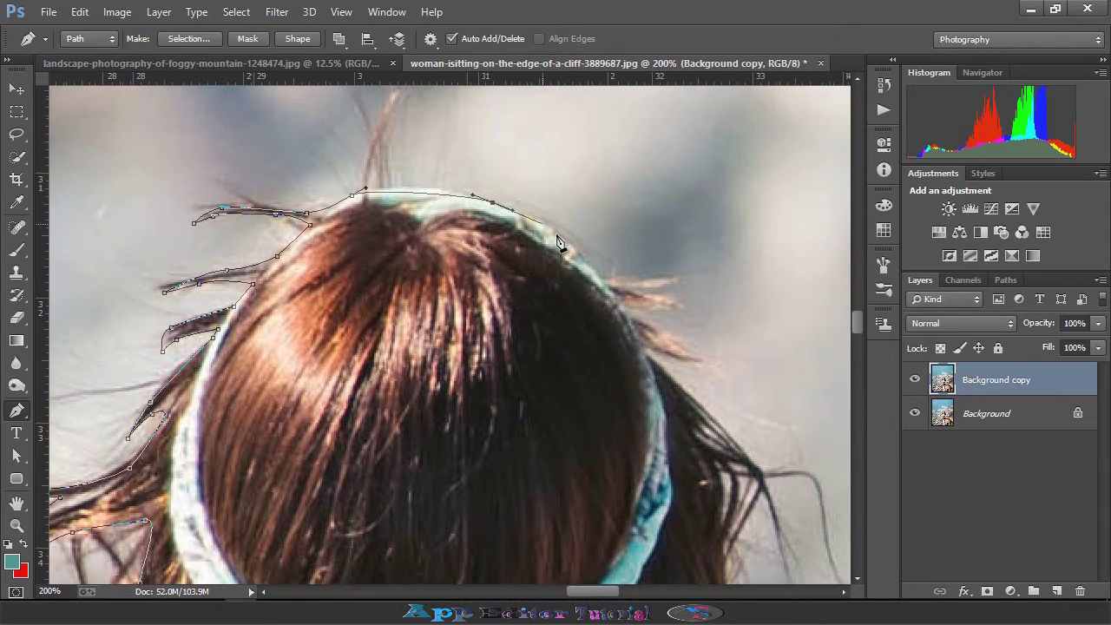
mouse_move(602, 280)
left_mouse_down()
mouse_move(659, 281)
mouse_move(635, 317)
mouse_move(704, 408)
left_mouse_up()
left_click(711, 365)
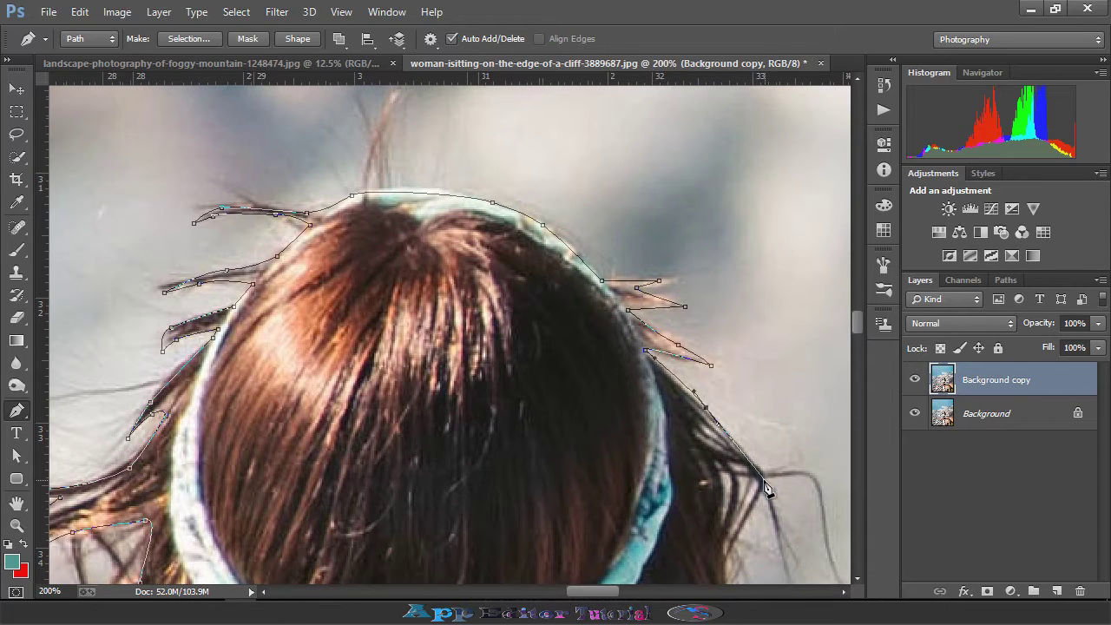
left_click_drag(784, 542, 778, 423)
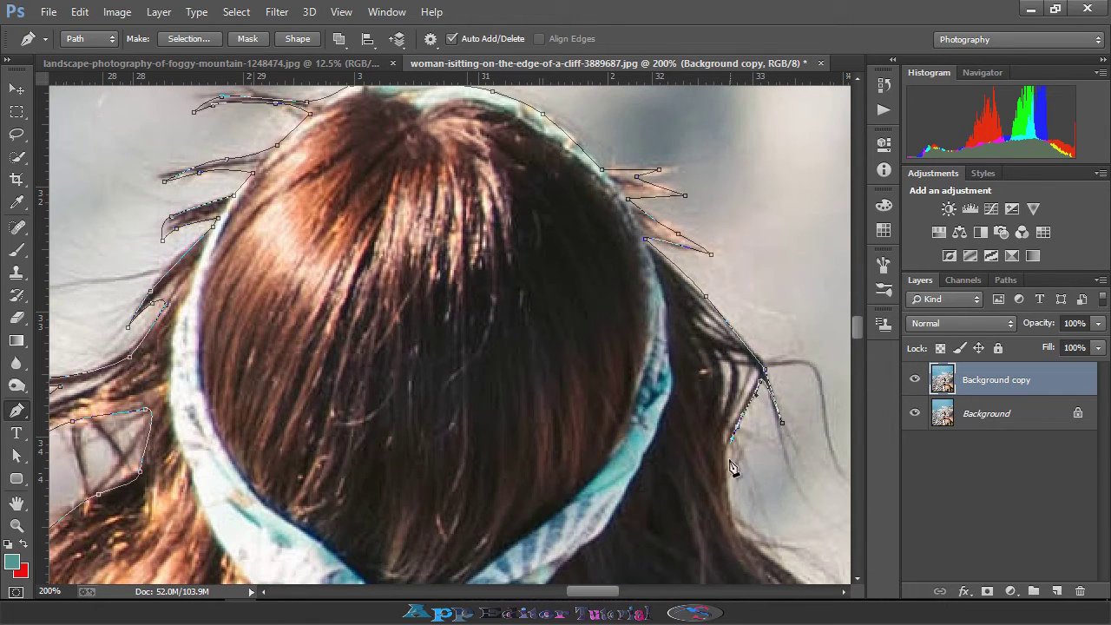
mouse_move(728, 483)
left_mouse_down()
mouse_move(738, 518)
mouse_move(595, 302)
left_mouse_up()
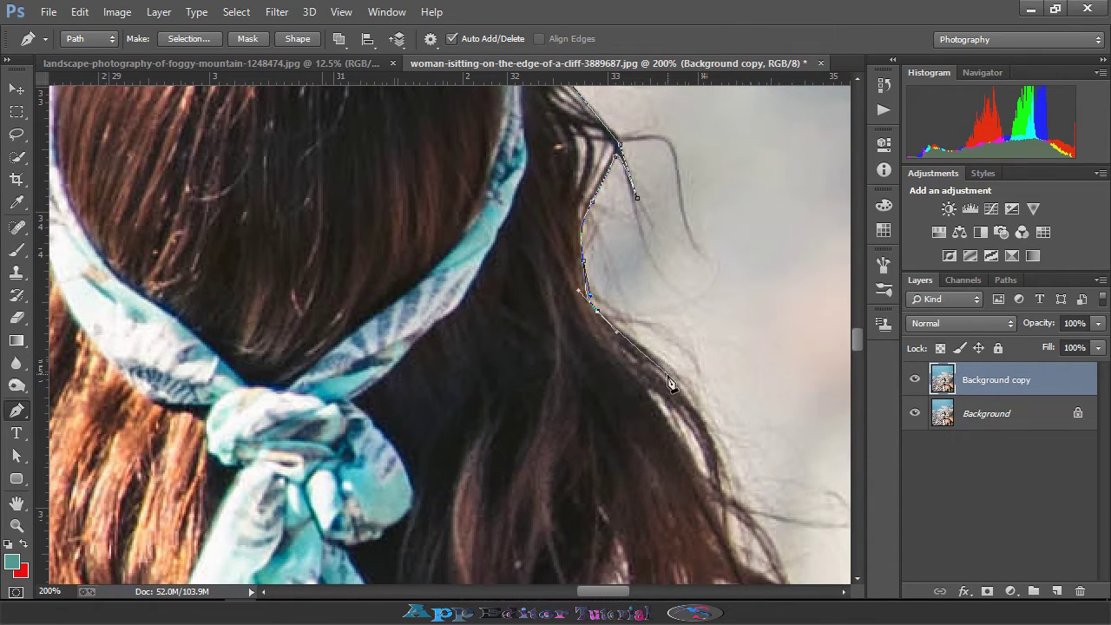
- Add anchors down the hair edge toward the shoulder
left_click_drag(736, 505, 578, 296)
left_click(616, 343)
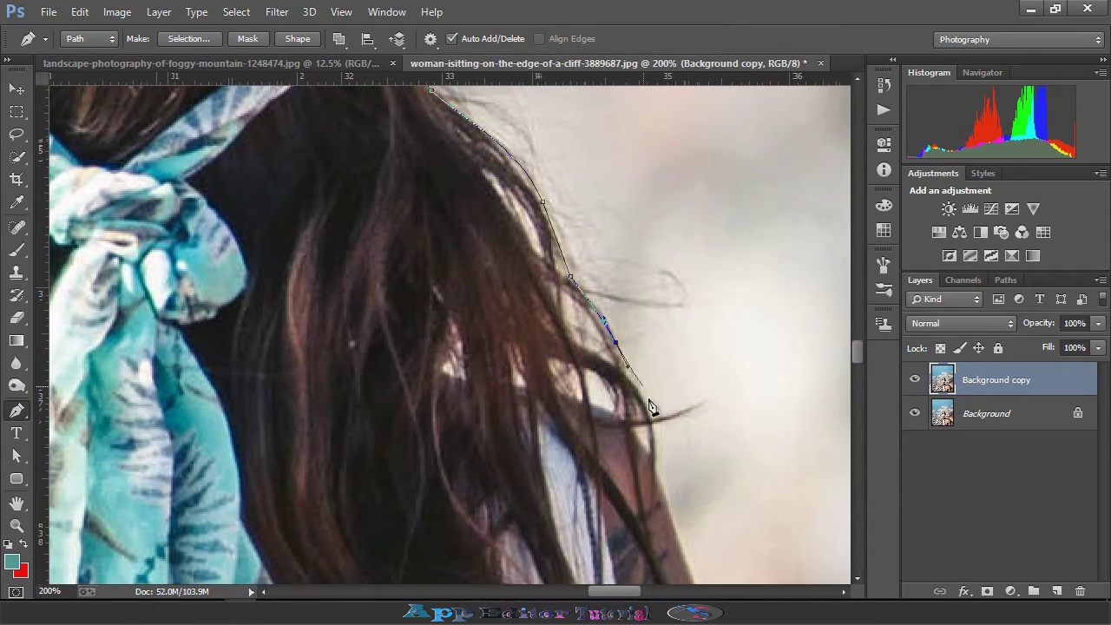
left_click(653, 419)
left_click_drag(684, 545, 588, 317)
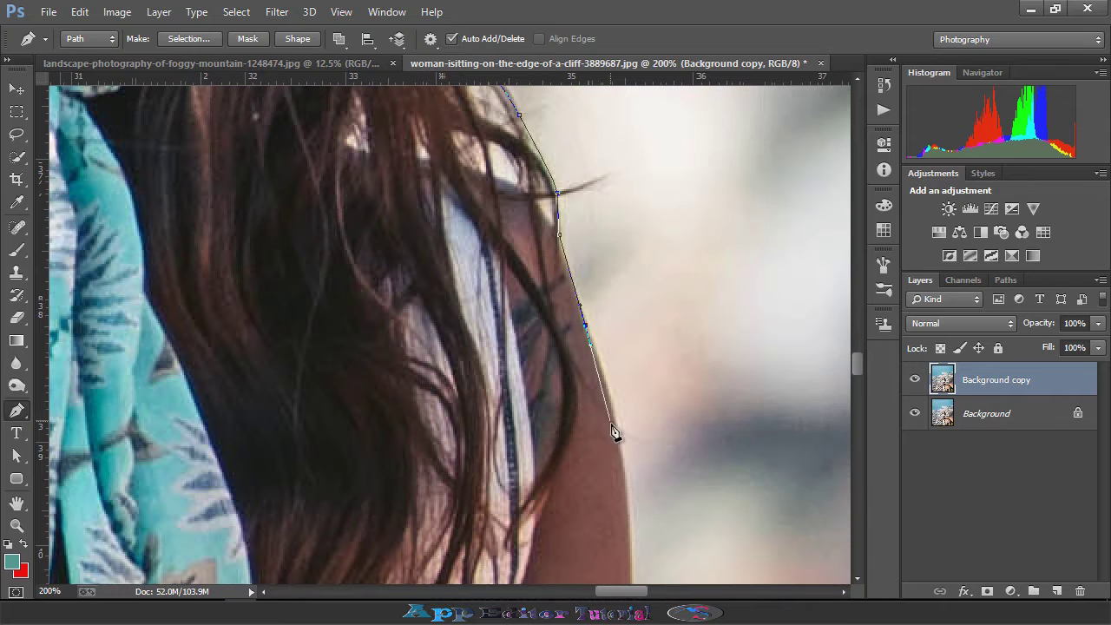
left_click_drag(621, 442, 625, 472)
scroll(630, 460, "down", 1)
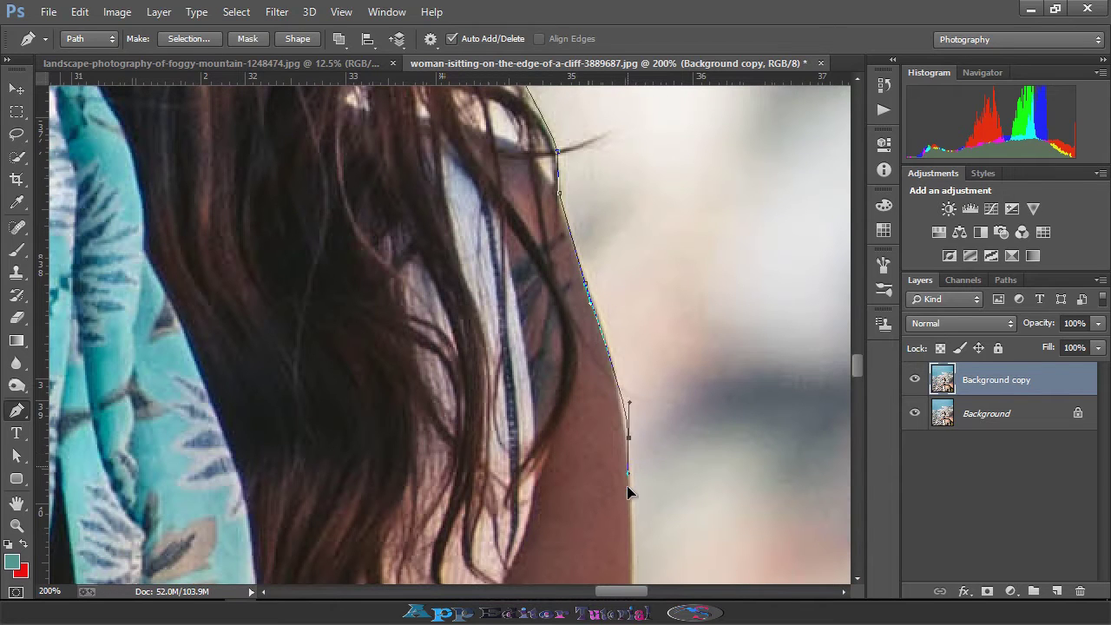
left_click_drag(628, 512, 613, 547)
scroll(613, 545, "down", 1)
scroll(613, 545, "down", 2)
- Trace down the shoulder and arm, ending with a corner anchor at the arm's bottom
left_click(633, 528)
scroll(633, 528, "down", 3)
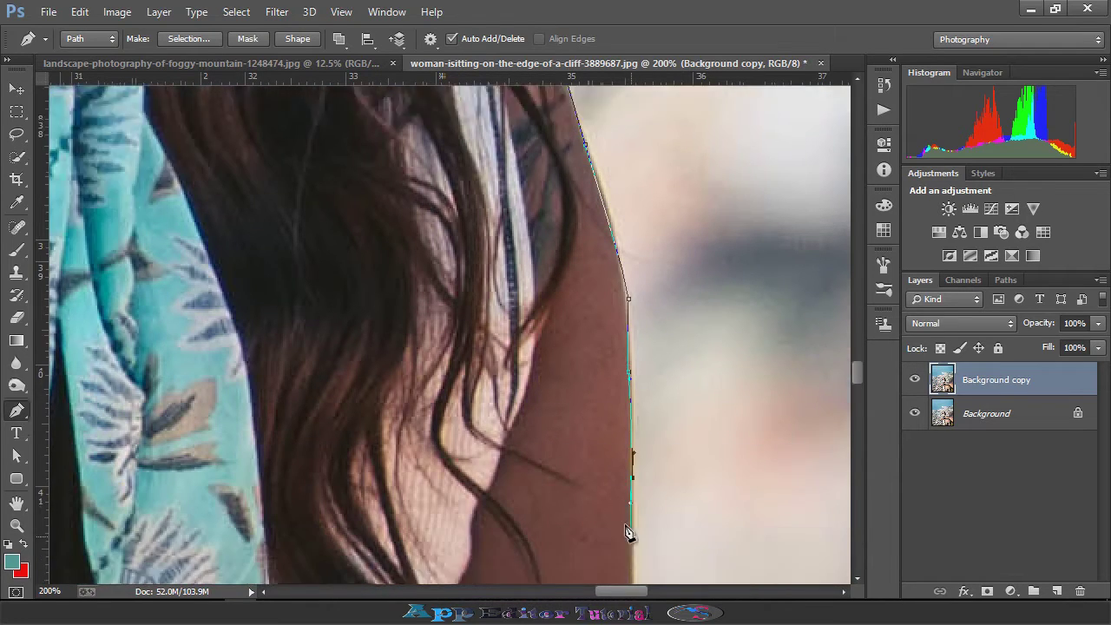
scroll(632, 526, "down", 2)
left_click(637, 507)
scroll(637, 499, "down", 5)
left_click_drag(680, 540, 691, 561)
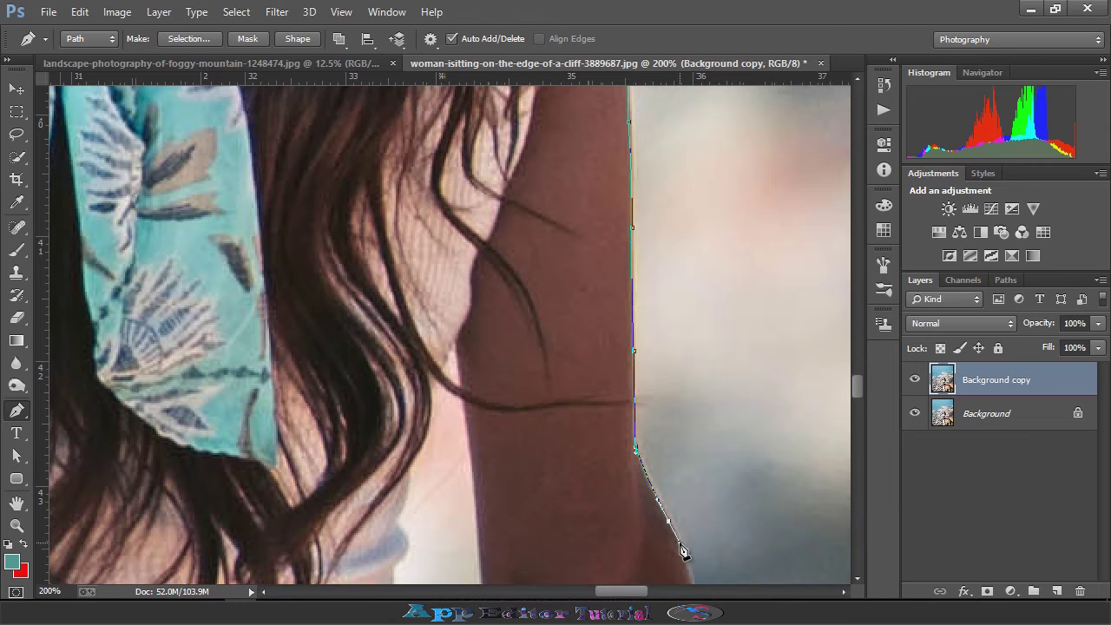
scroll(695, 538, "down", 5)
left_click_drag(698, 420, 701, 448)
scroll(707, 460, "down", 4)
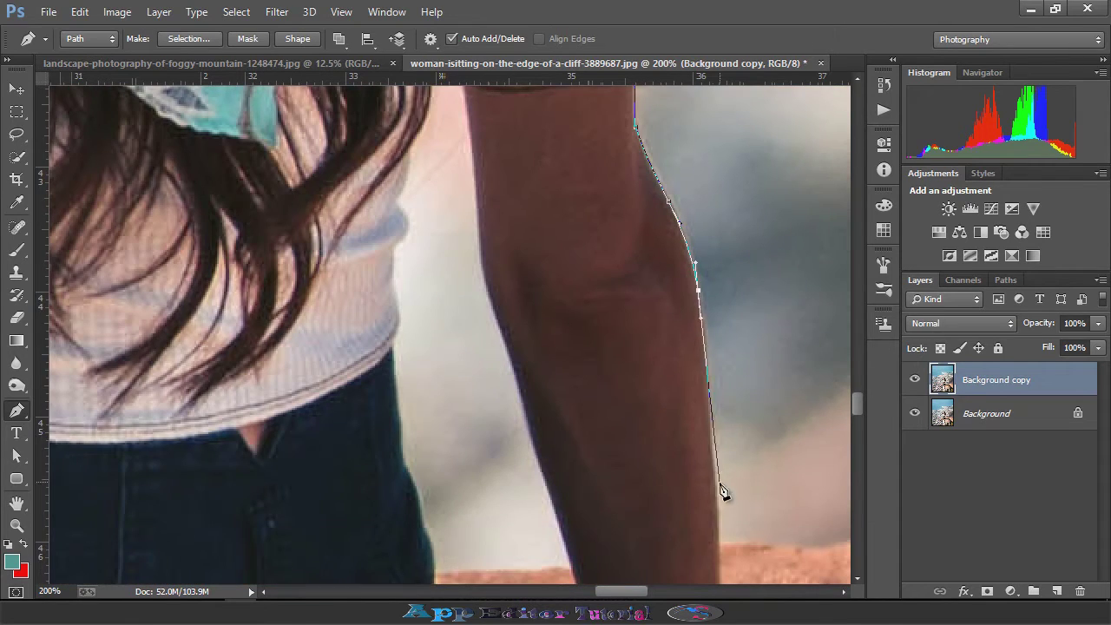
left_click(721, 546)
- Start the path along the rock's top edge with a row of anchors
left_click_drag(761, 558, 557, 405)
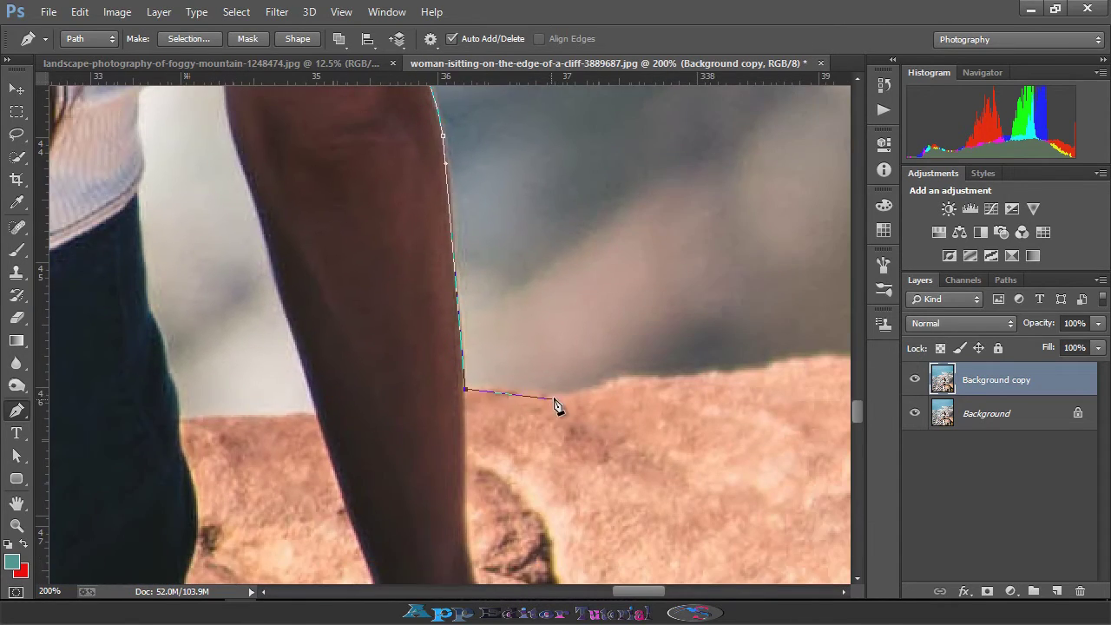
left_click(619, 383)
left_click(673, 383)
left_click(740, 373)
left_click(821, 364)
mouse_move(846, 370)
left_mouse_down()
mouse_move(538, 339)
mouse_move(626, 334)
left_mouse_up()
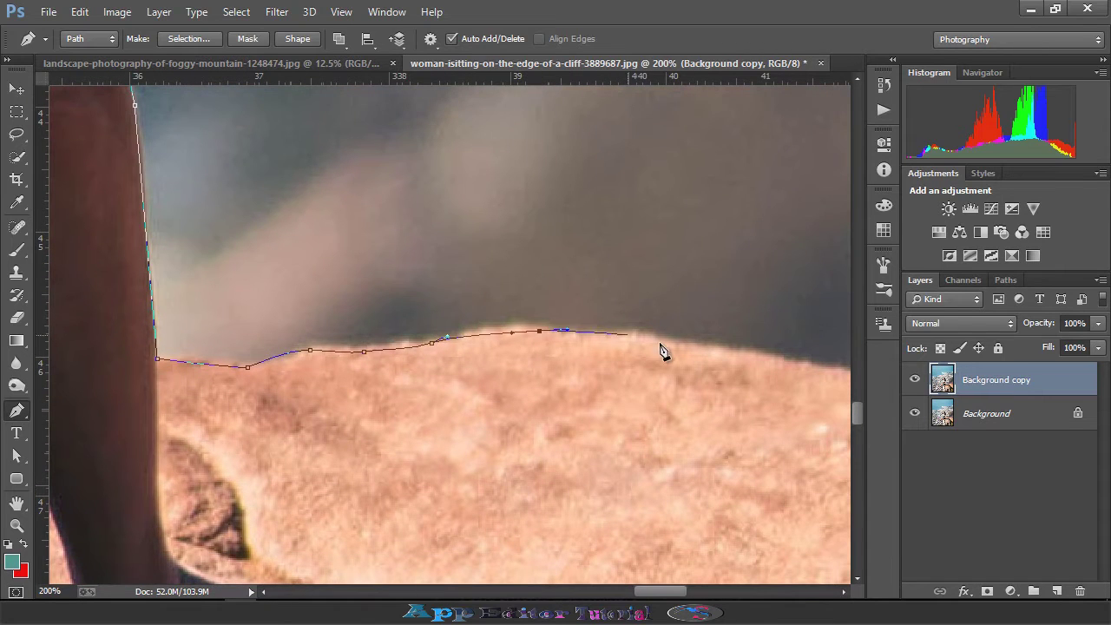
mouse_move(724, 352)
left_mouse_down()
mouse_move(764, 367)
mouse_move(356, 300)
left_mouse_up()
left_click_drag(532, 316, 580, 322)
mouse_move(658, 340)
left_mouse_down()
mouse_move(720, 355)
mouse_move(518, 323)
mouse_move(499, 359)
mouse_move(121, 365)
left_mouse_up()
- Follow the rest of the rock ridge down its right slope, then zoom out
left_click(583, 346)
left_click(690, 367)
left_click(590, 339)
left_click_drag(591, 340, 464, 345)
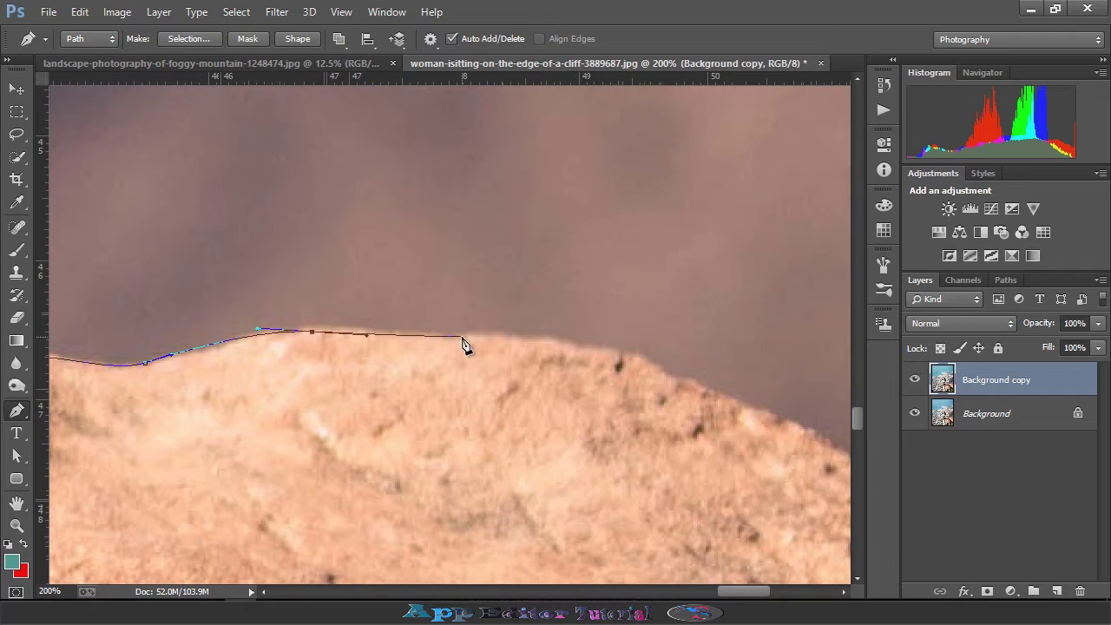
left_click(549, 347)
left_click(666, 374)
left_click_drag(734, 402, 449, 368)
left_click_drag(538, 323, 582, 361)
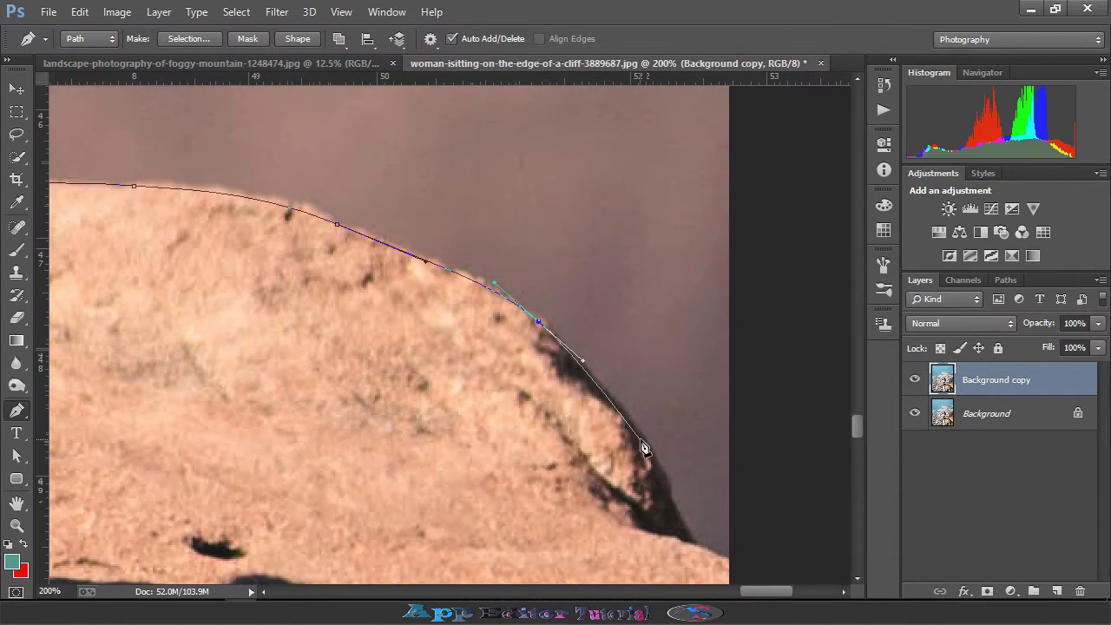
left_click_drag(641, 442, 646, 457)
left_click_drag(683, 512, 686, 526)
key("ctrl+minus")
key("ctrl+minus")
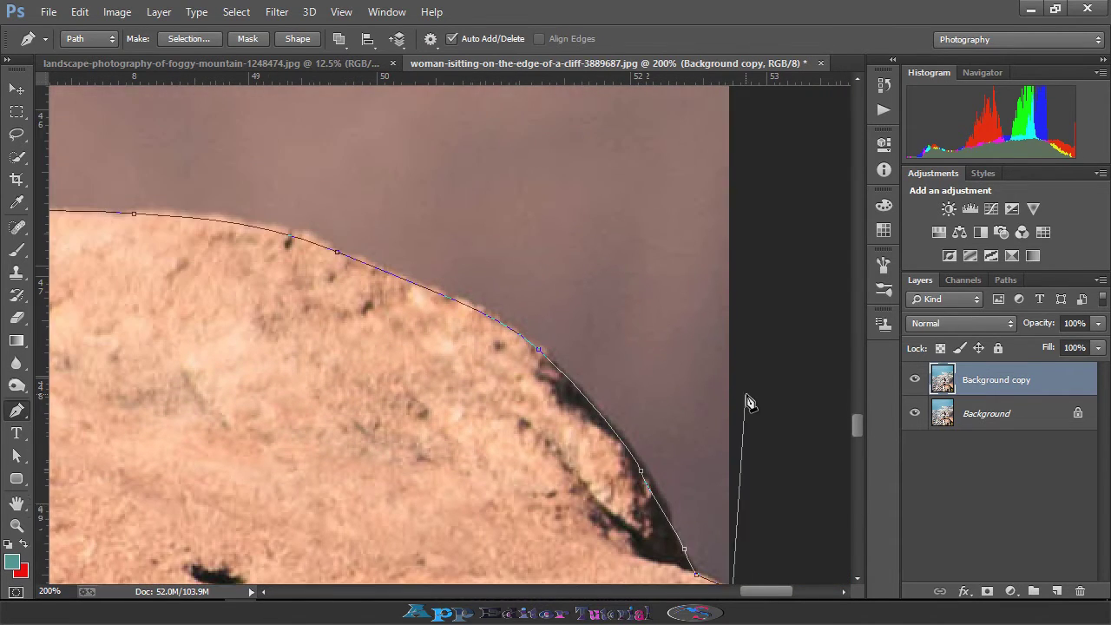
key("ctrl+minus")
key("ctrl+minus")
key("ctrl+minus")
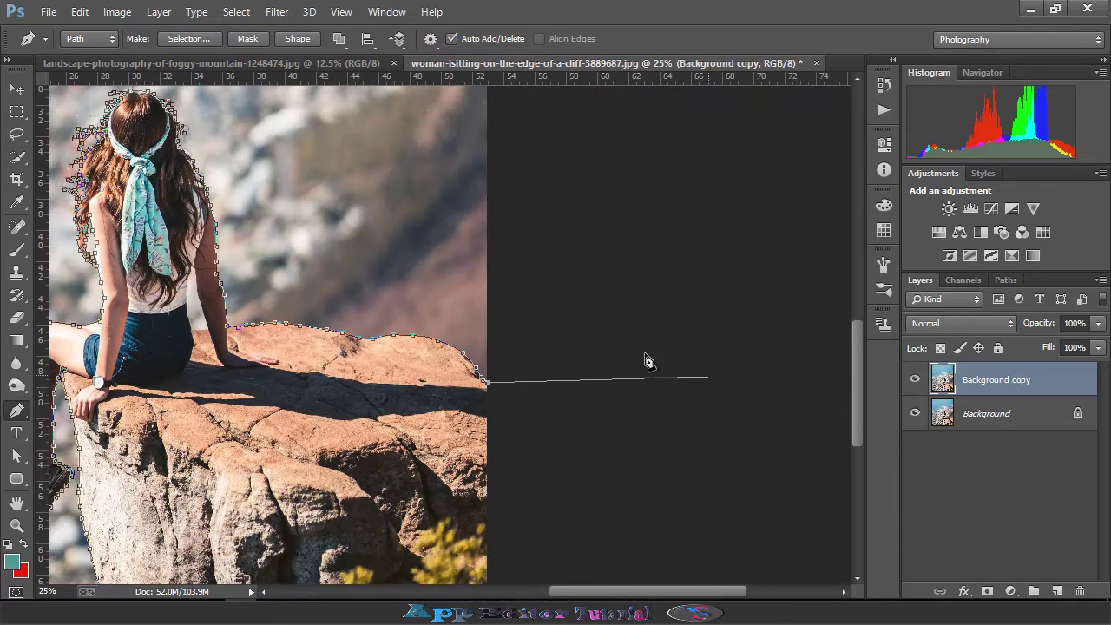
- Extend the pen path around the outside of the photo and close it at its starting point
scroll(695, 330, "left", 5)
left_click(760, 236)
scroll(743, 208, "up", 4)
scroll(754, 189, "up", 2)
left_click(752, 186)
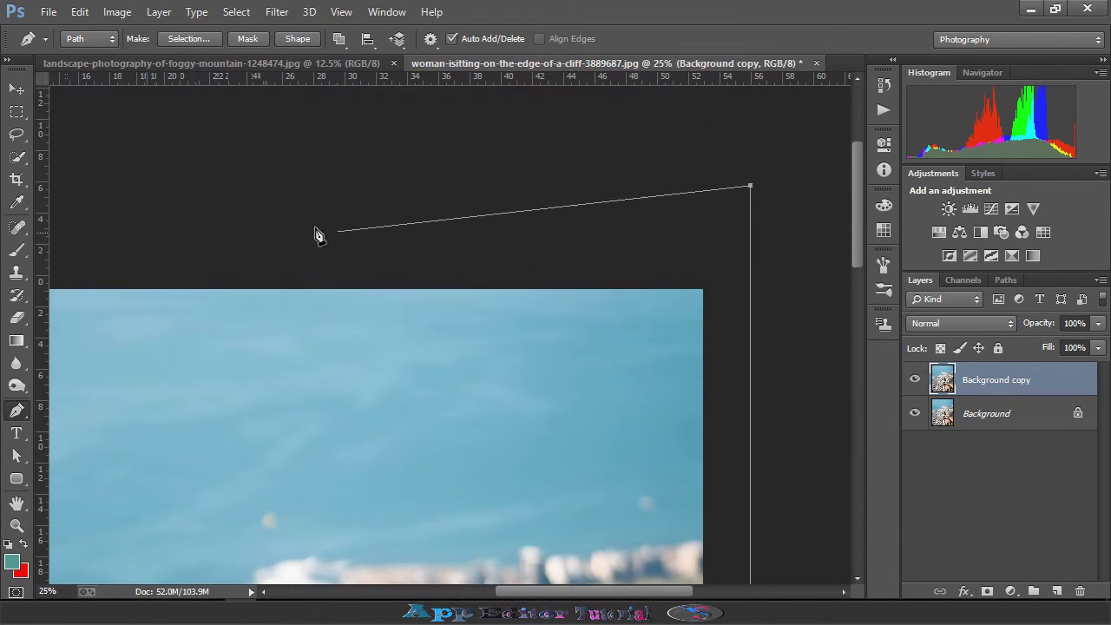
scroll(825, 146, "left", 8)
scroll(588, 322, "down", 3)
scroll(588, 324, "down", 1)
scroll(588, 324, "down", 3)
left_click(612, 354)
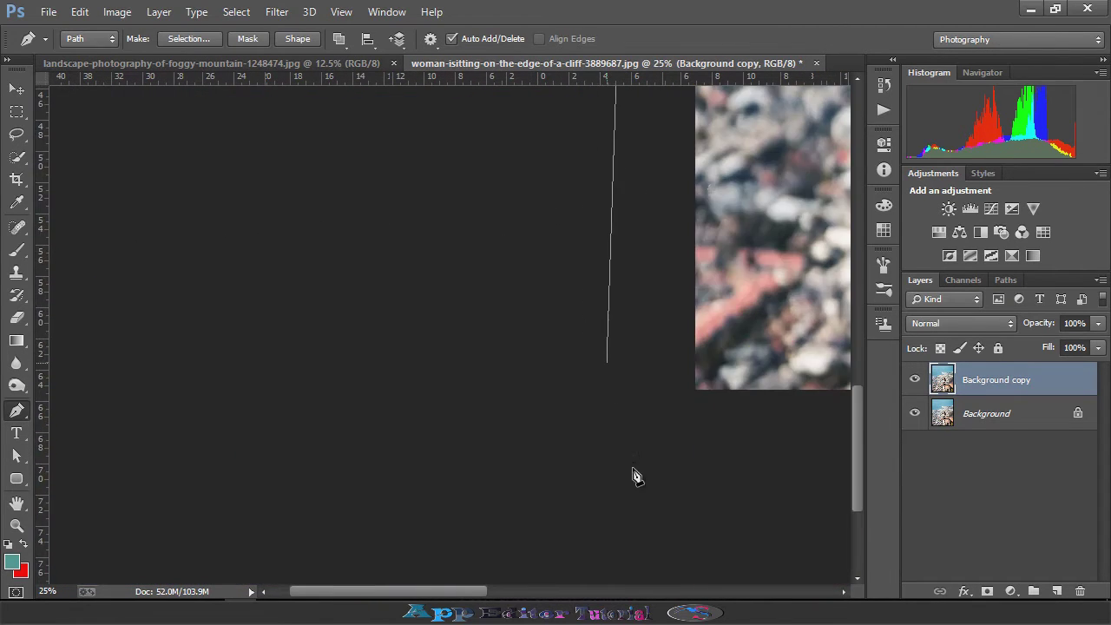
left_click(637, 473)
scroll(521, 434, "right", 8)
left_click(622, 410)
left_click(692, 343)
key("ctrl+minus")
key("ctrl+minus")
key("ctrl+minus")
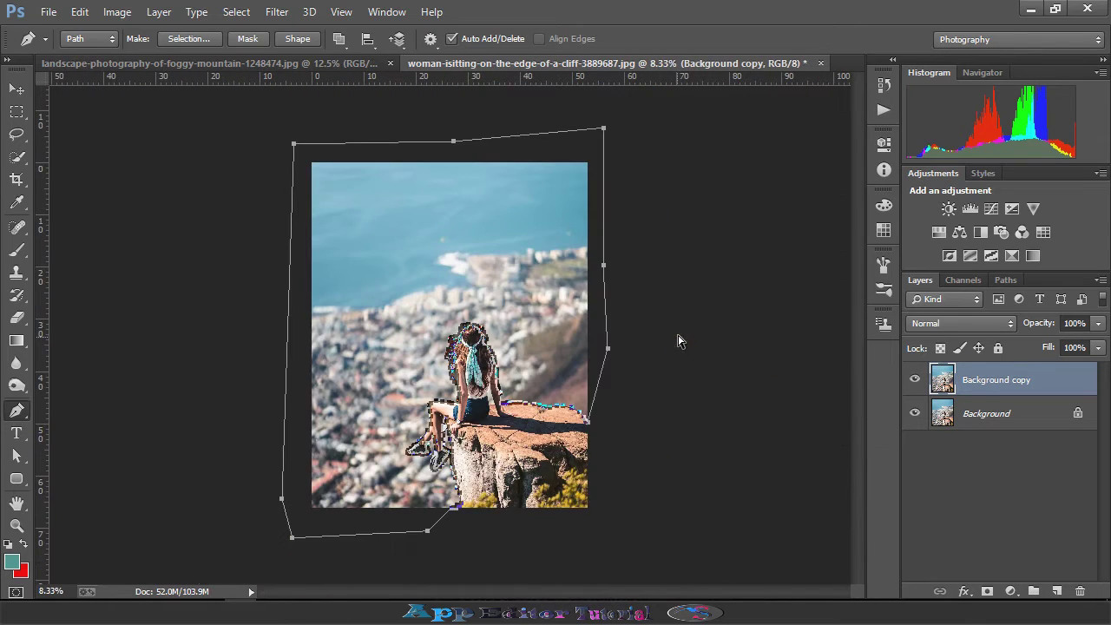
- Turn the path into a selection, cut the background away, and toggle the original layer to check
right_click(464, 260)
left_click(512, 252)
left_click(647, 168)
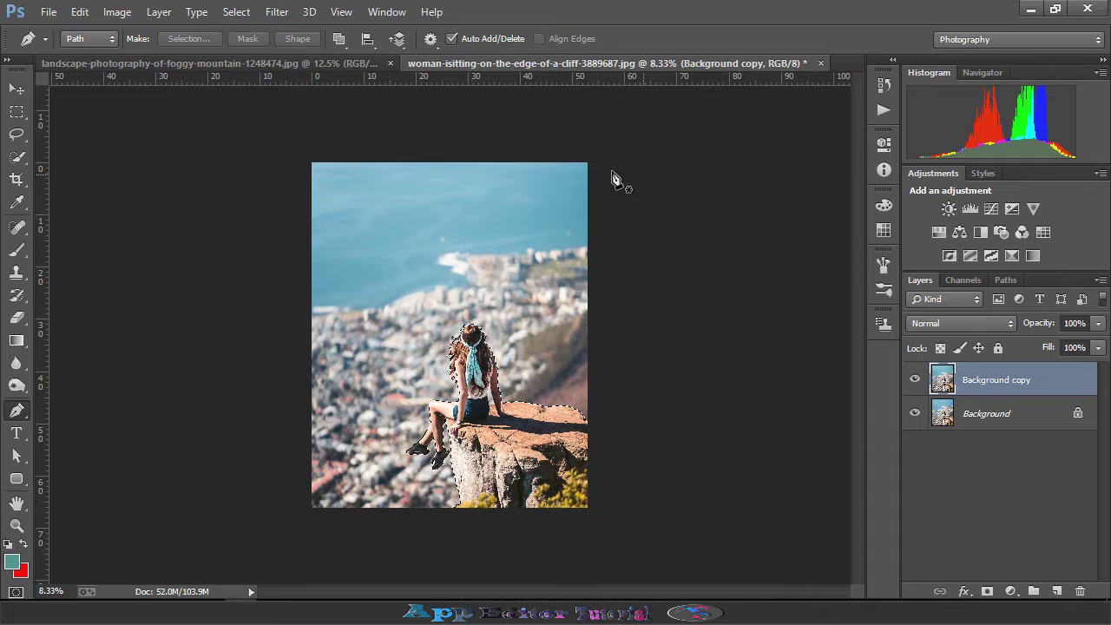
left_click(79, 11)
left_click(147, 106)
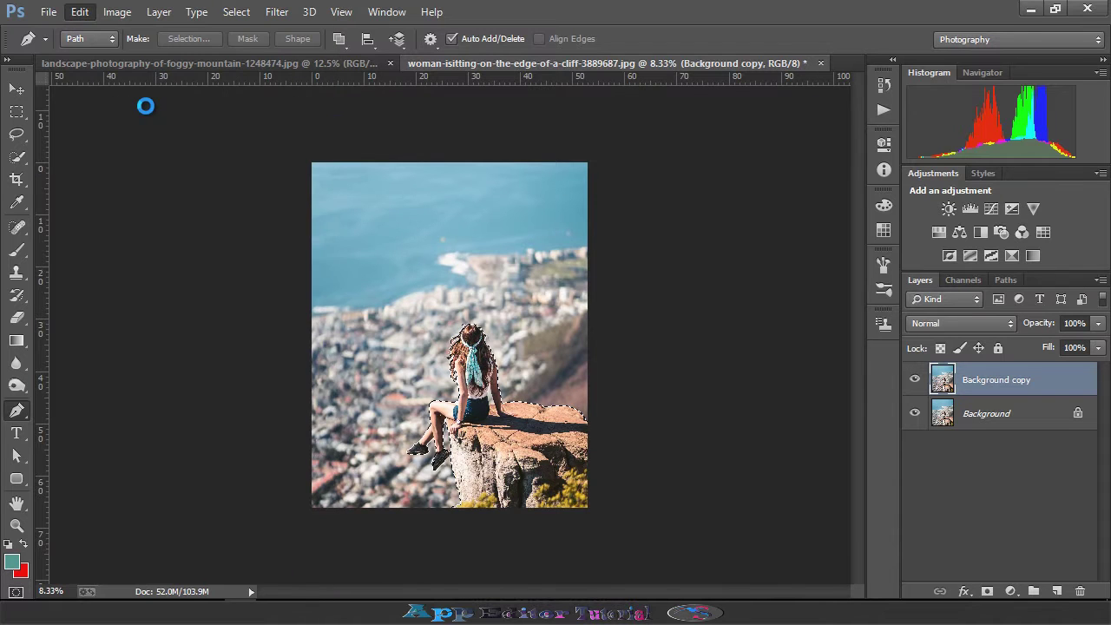
left_click(915, 413)
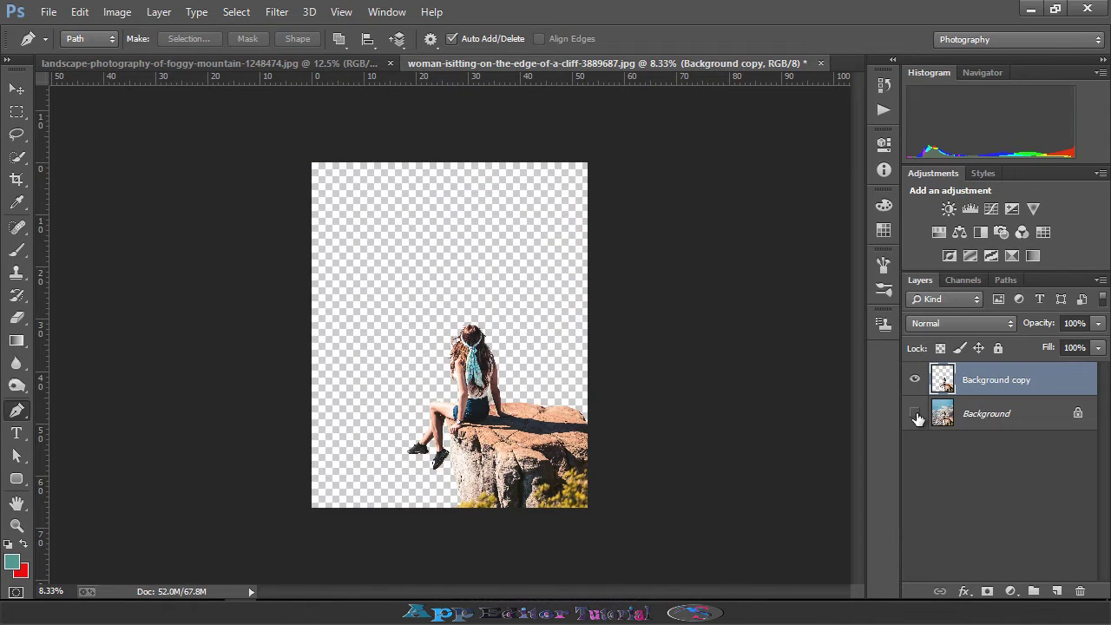
left_click(915, 413)
left_click(915, 413)
left_click(915, 413)
- Drag the foggy mountain landscape into the woman's document with the Move tool
left_click(330, 63)
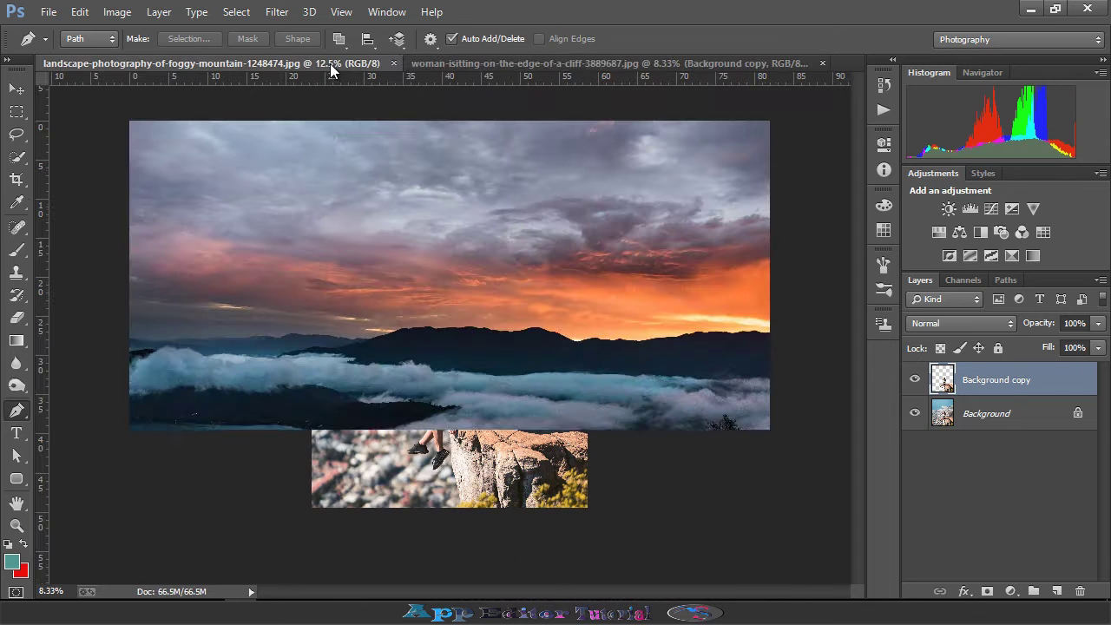
key("v")
left_click_drag(243, 191, 434, 294)
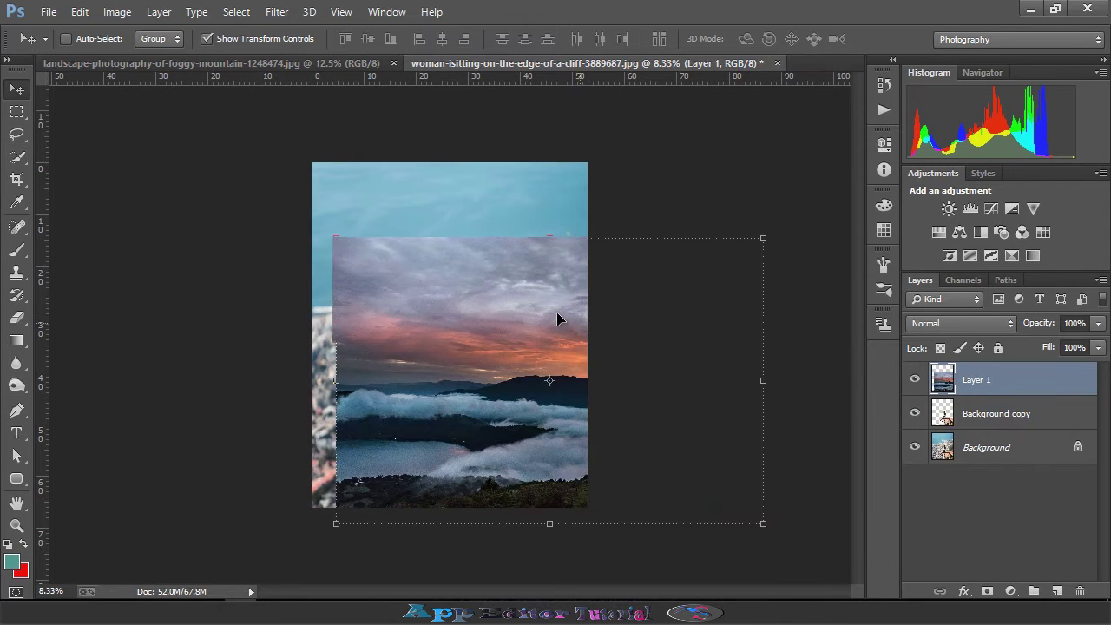
- Scale the landscape to fill the canvas and place Layer 1 below Background copy
key("ctrl+t")
left_click_drag(740, 370, 496, 419)
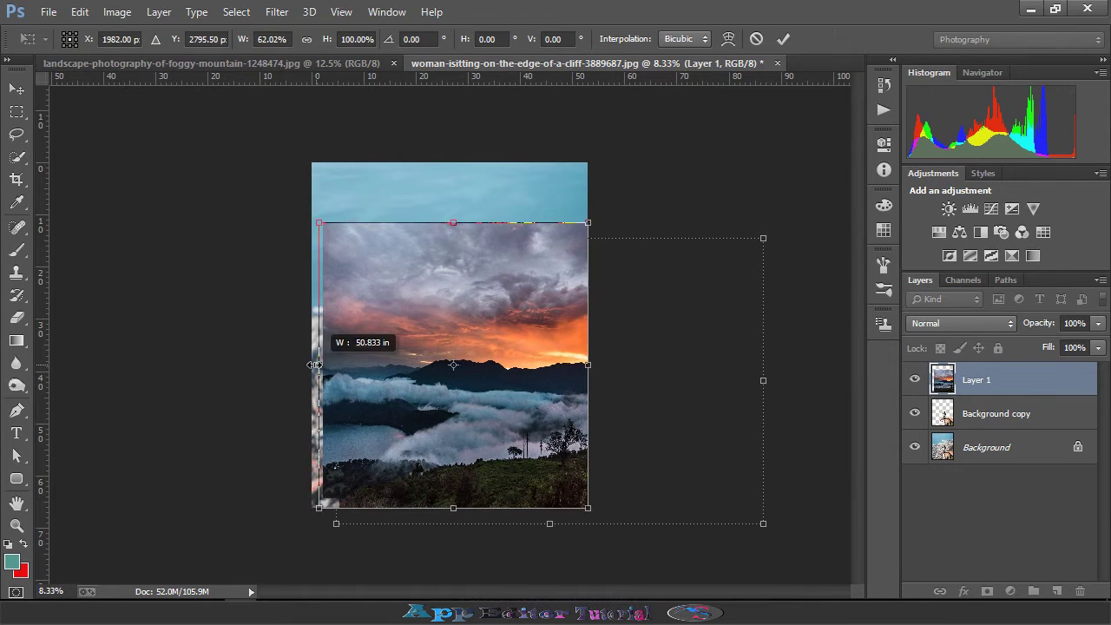
left_click_drag(337, 366, 312, 366)
left_click_drag(452, 221, 450, 162)
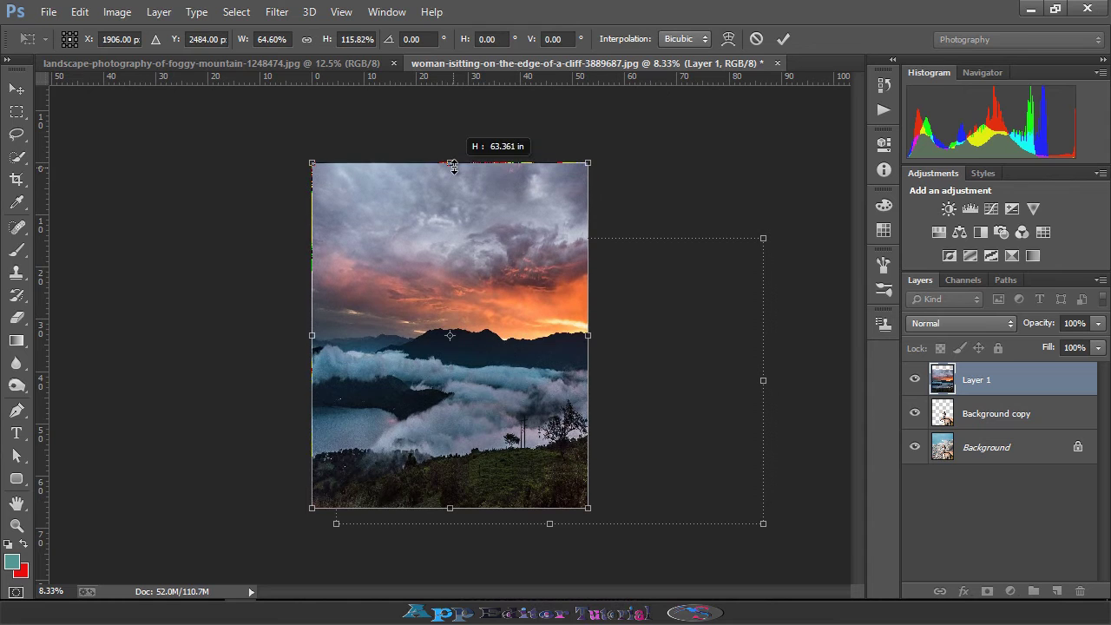
left_click(783, 38)
left_click_drag(975, 392, 1004, 434)
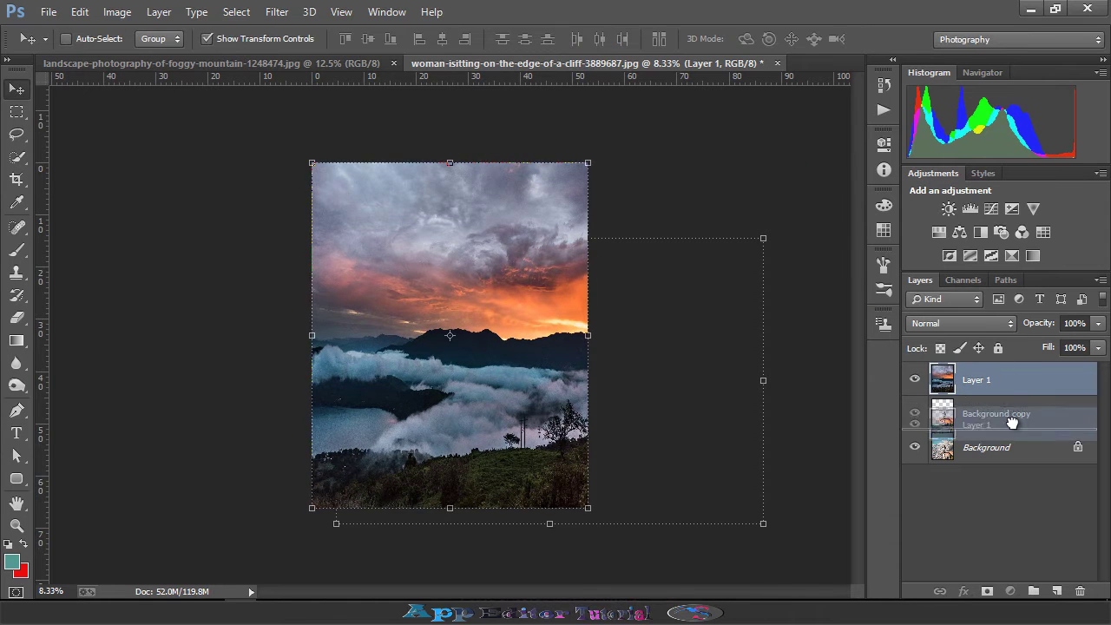
- Zoom in on the woman and trace the gap between her arm and torso with the Pen tool
key("ctrl+plus")
key("ctrl+plus")
key("ctrl+plus")
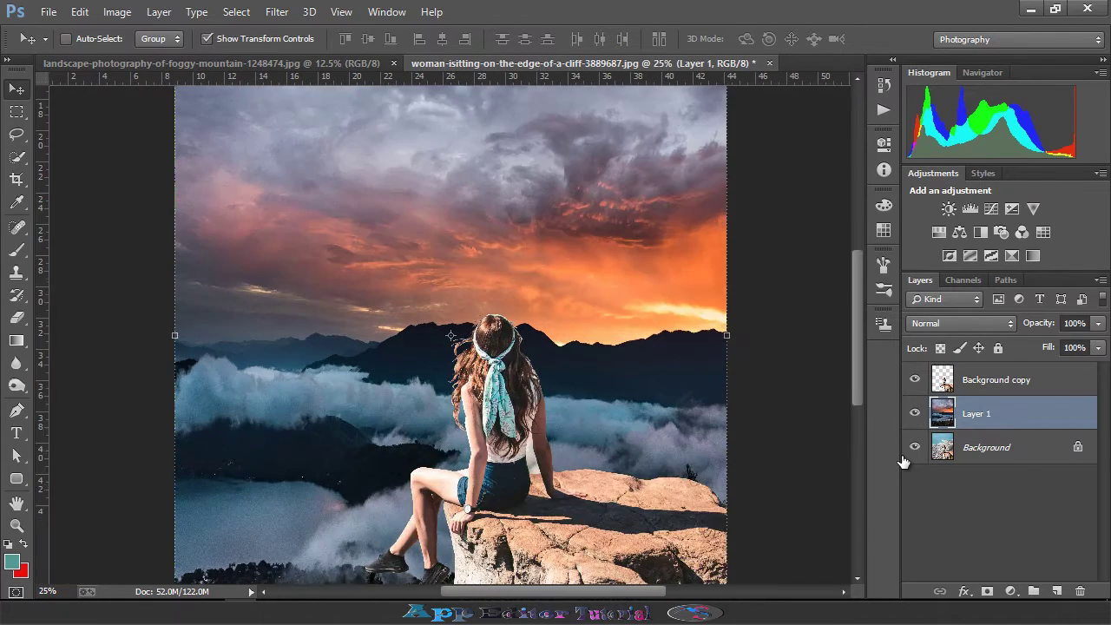
scroll(506, 211, "down", 1)
key("ctrl+plus")
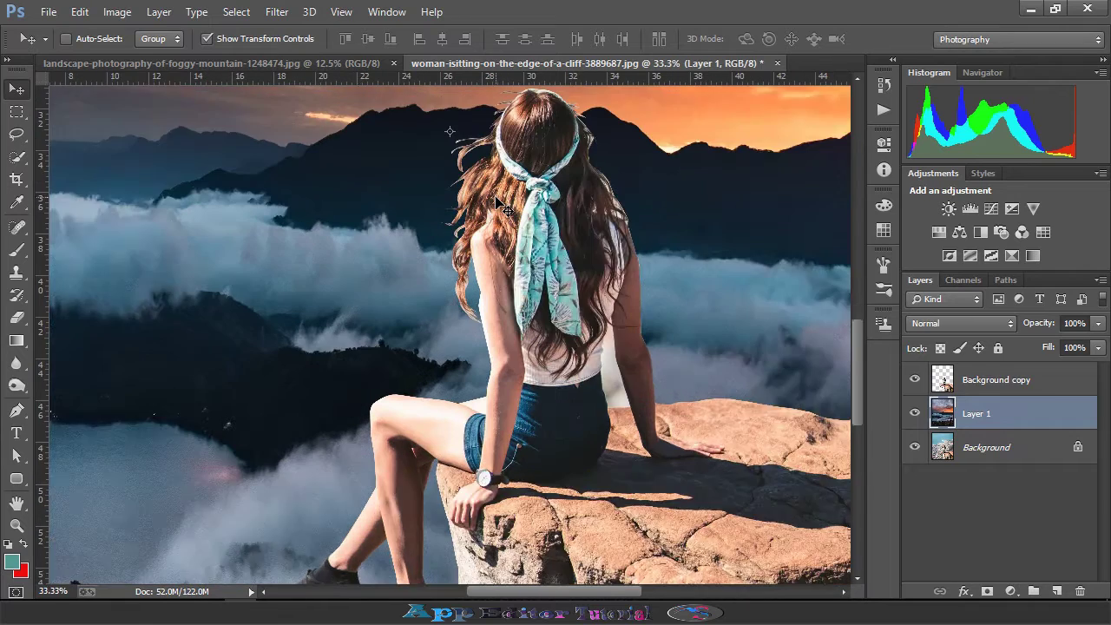
key("ctrl+plus")
scroll(685, 201, "up", 2)
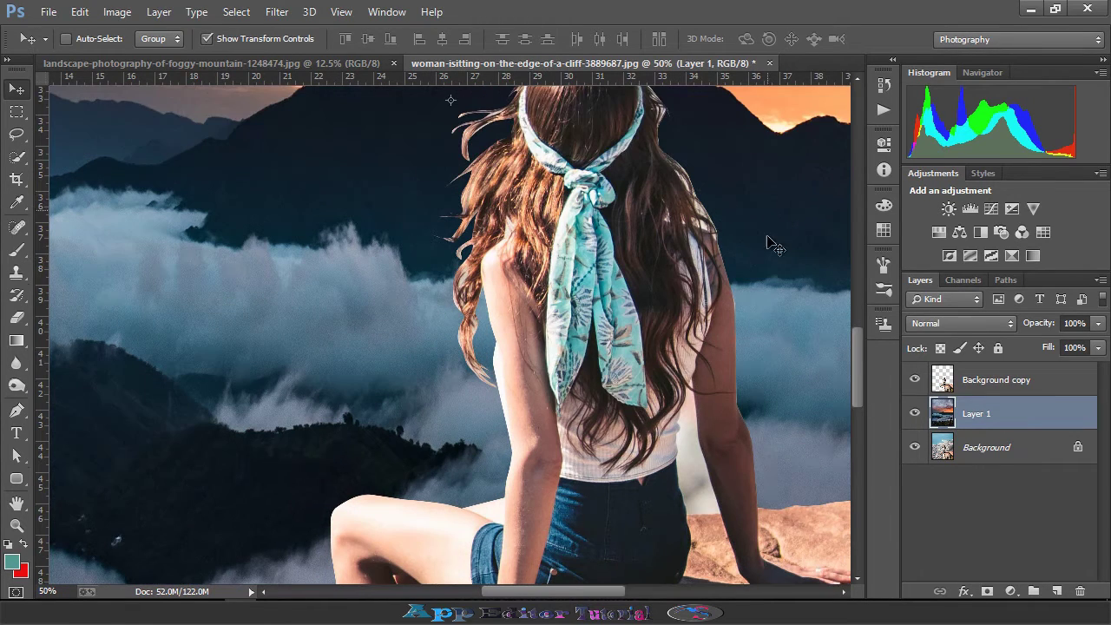
scroll(710, 289, "down", 3)
scroll(710, 289, "right", 7)
left_click(15, 412)
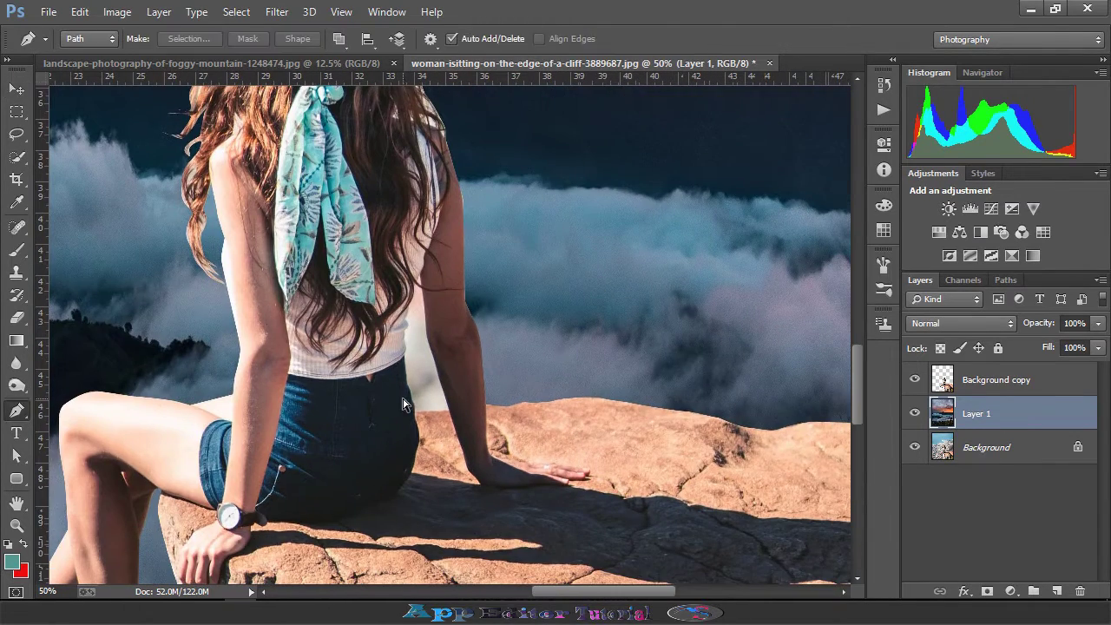
key("ctrl+plus")
key("ctrl+plus")
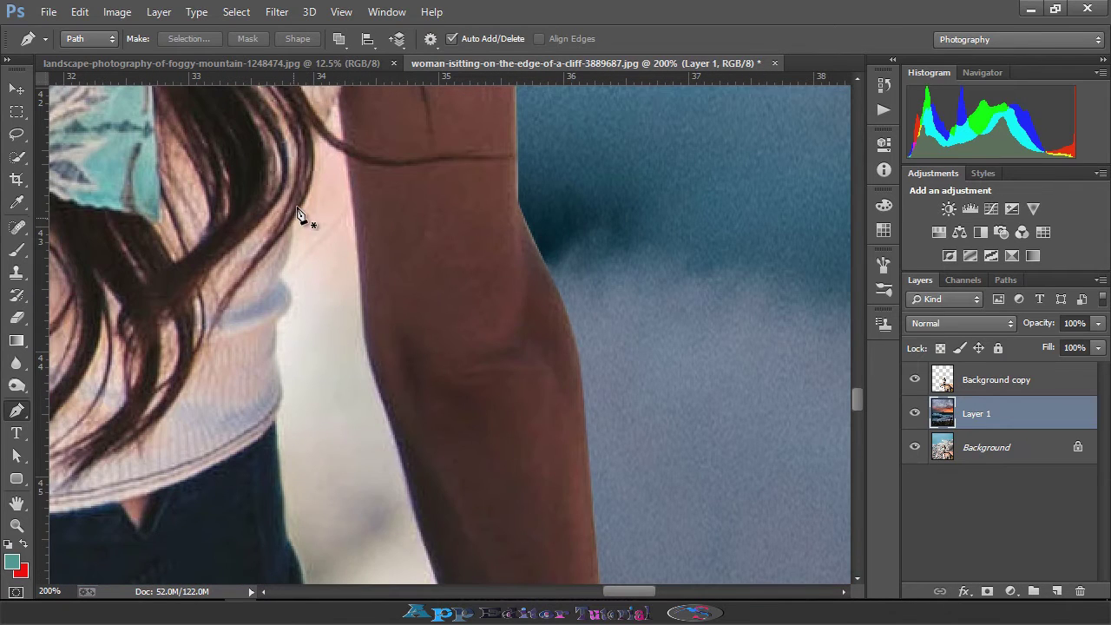
scroll(313, 200, "up", 1)
left_click(315, 175)
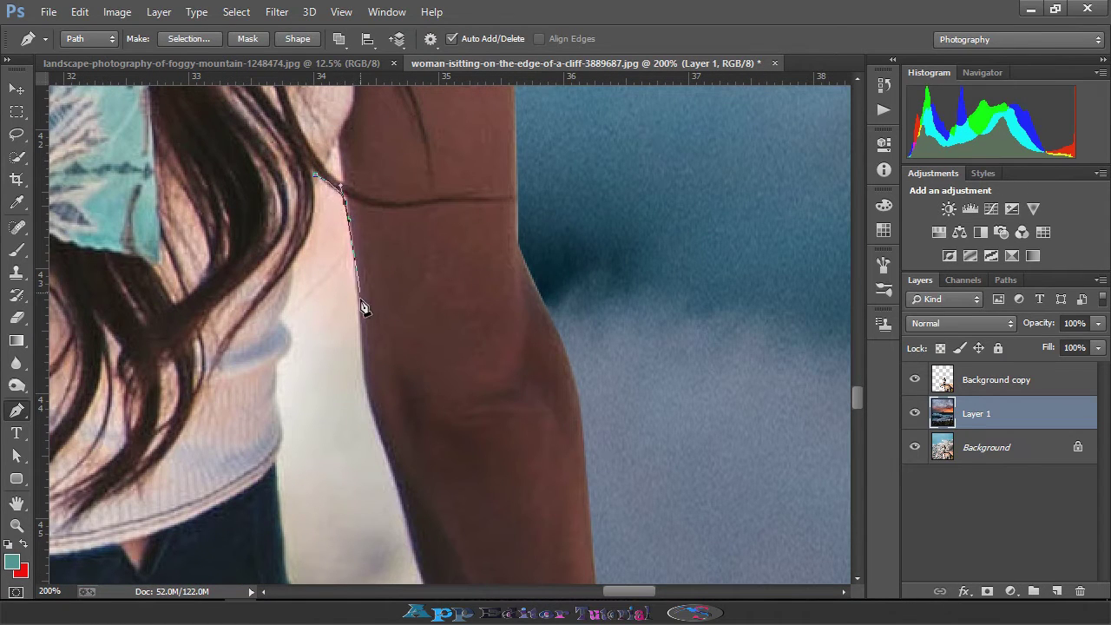
scroll(434, 467, "down", 4)
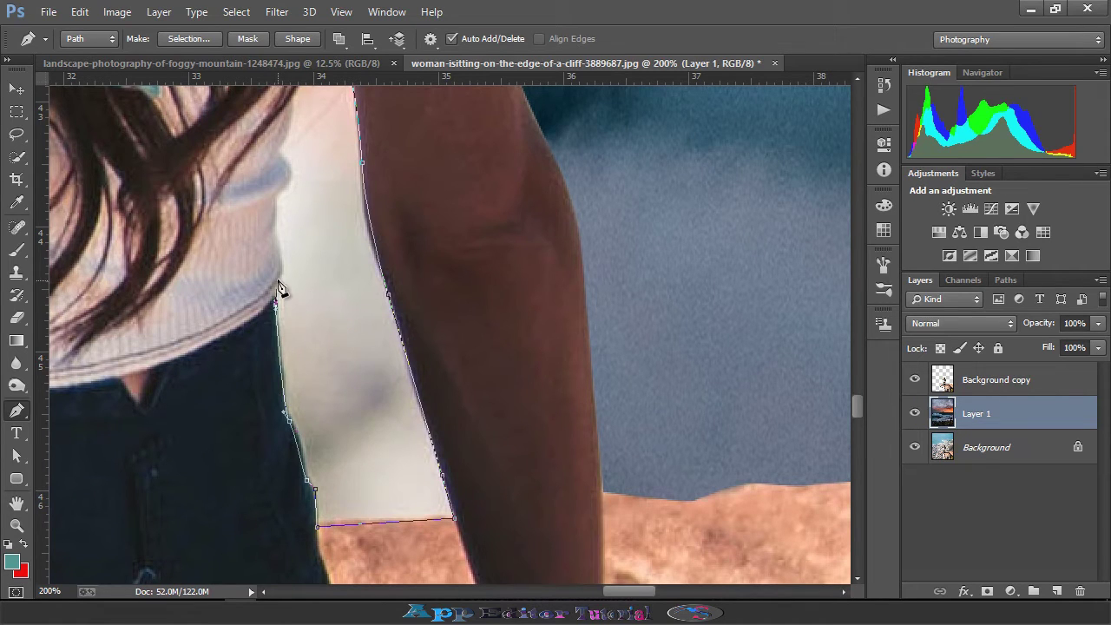
left_click(282, 152)
scroll(295, 224, "up", 2)
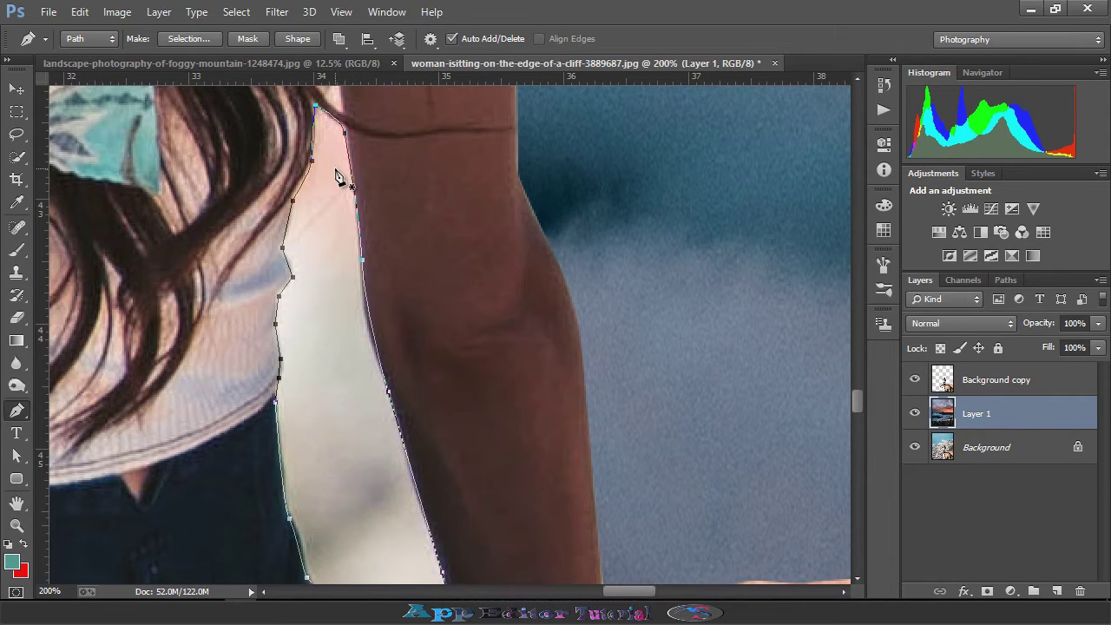
- Make the traced path a selection and delete it from Background copy, then check the result
right_click(343, 233)
left_click(382, 255)
left_click(660, 171)
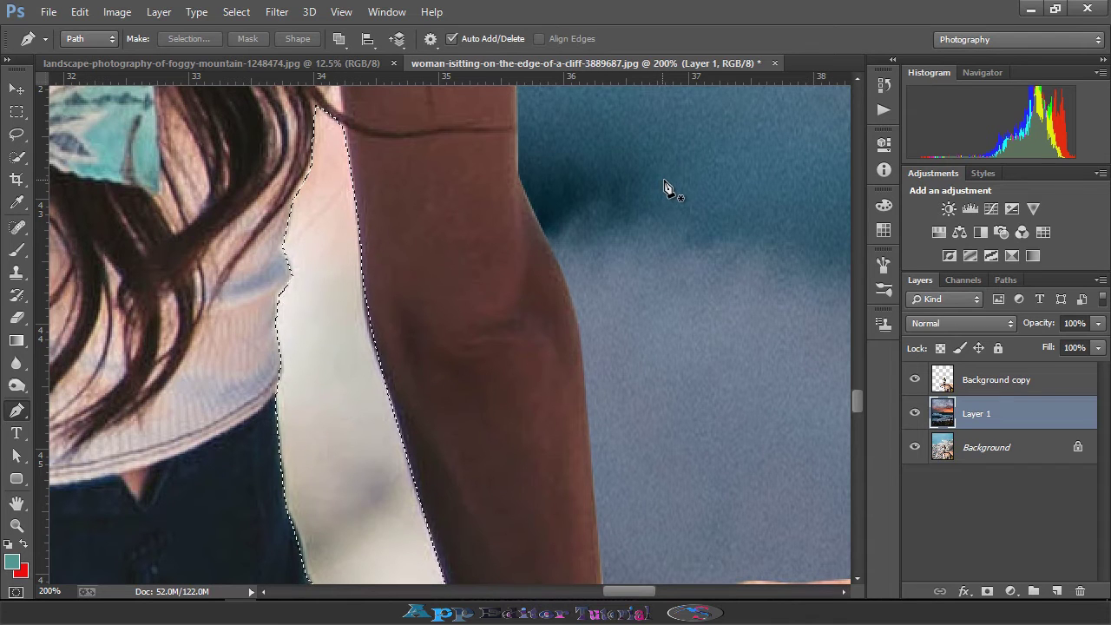
left_click(1004, 380)
key("Delete")
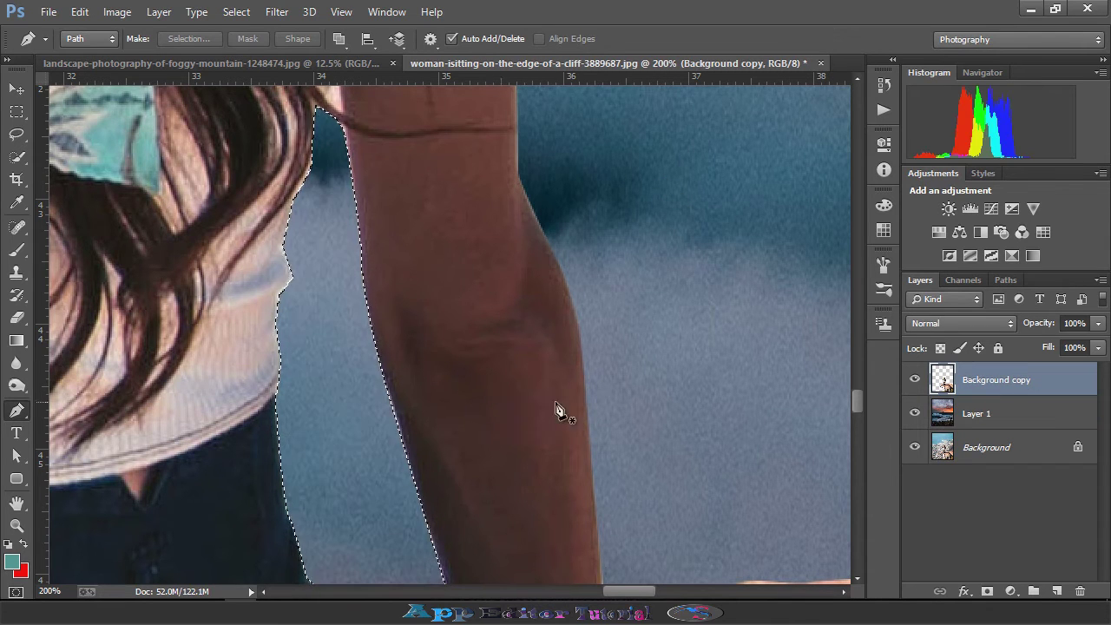
left_click(915, 380)
left_click(915, 379)
- Deselect and zoom out to view the whole figure
key("l")
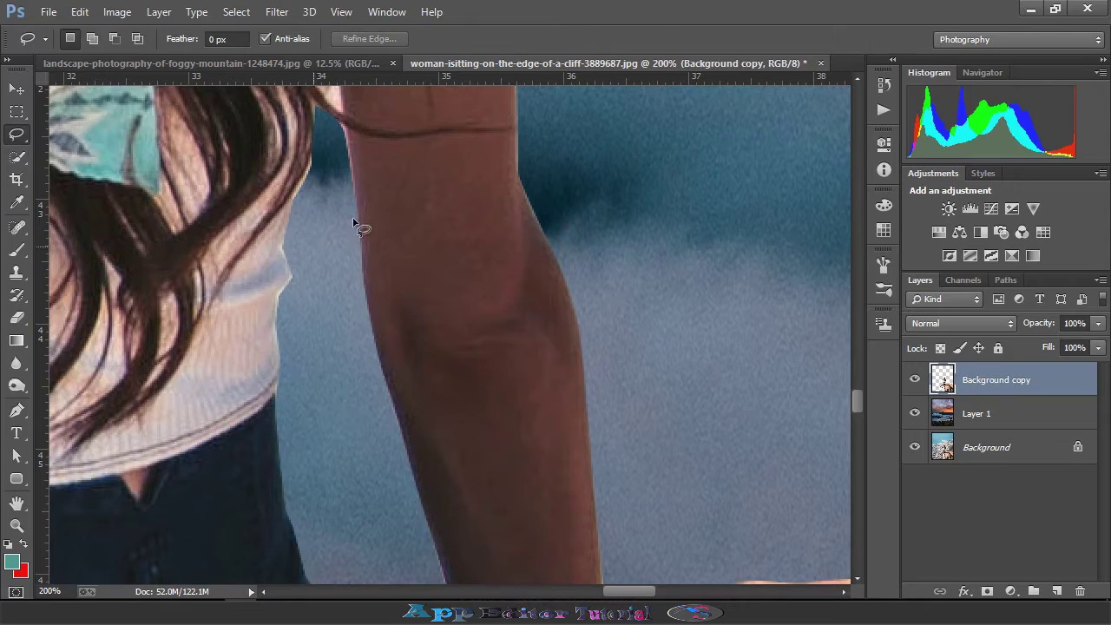
key("ctrl+d")
key("ctrl+minus")
key("ctrl+minus")
key("ctrl+minus")
key("ctrl+minus")
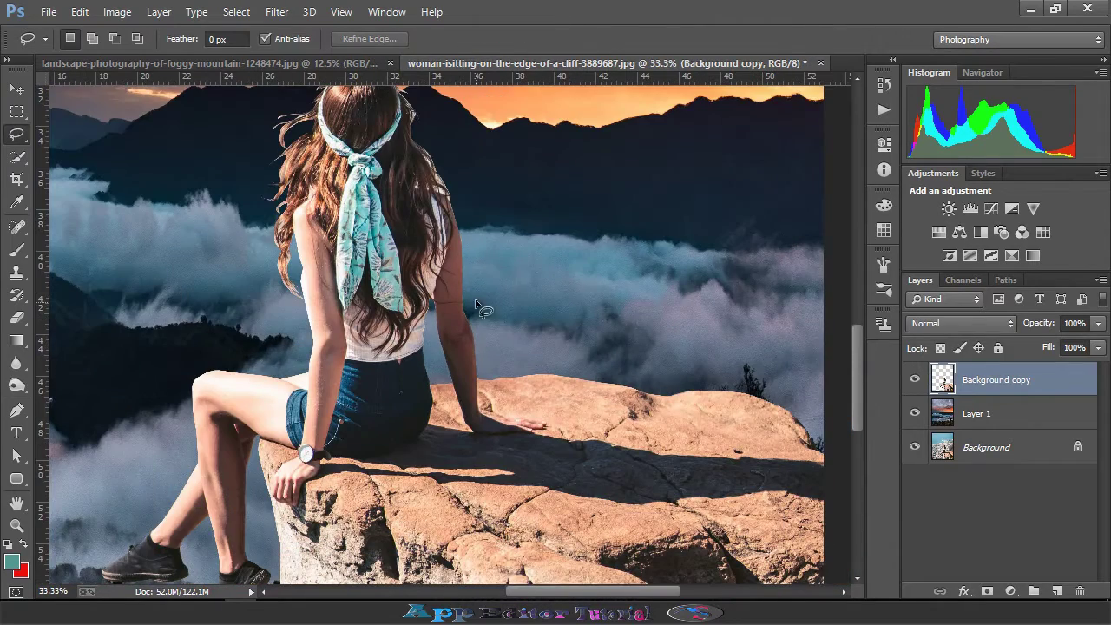
scroll(475, 302, "down", 1)
scroll(476, 301, "up", 1)
scroll(478, 295, "up", 1)
- Zoom in on the hair and add a layer mask to Background copy
key("ctrl+plus")
key("ctrl+plus")
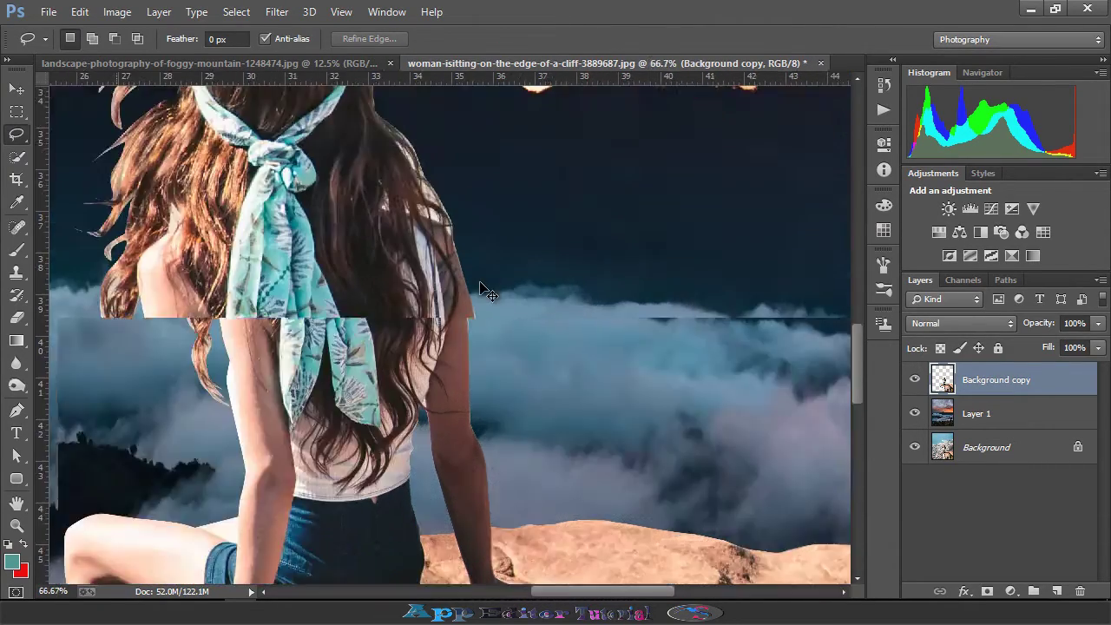
key("ctrl+plus")
scroll(485, 292, "up", 1)
left_click(987, 591)
scroll(387, 352, "up", 2)
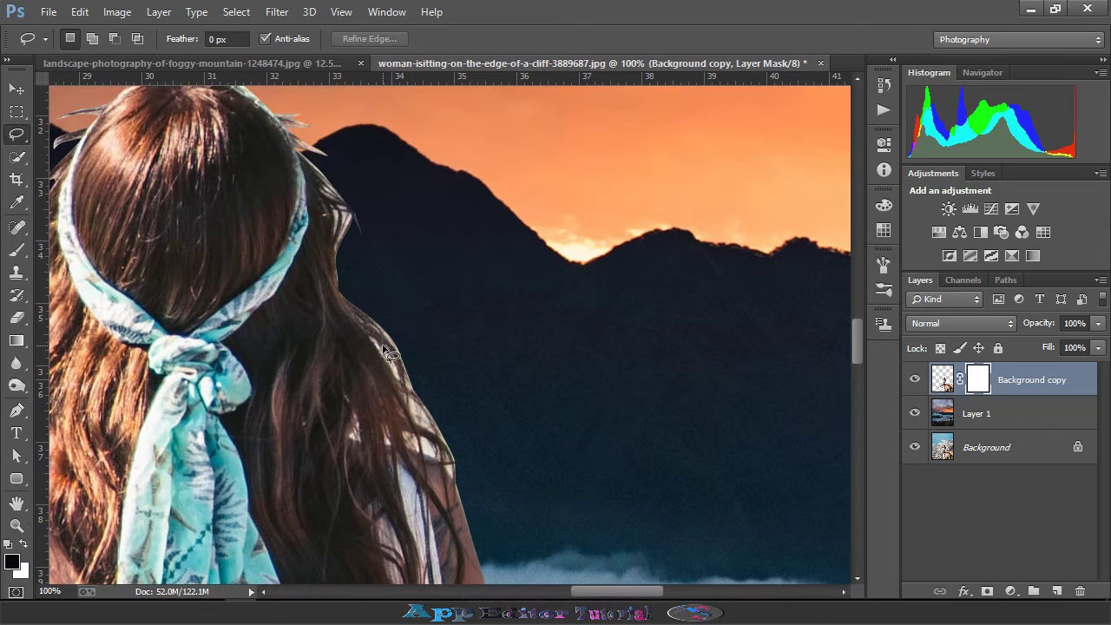
scroll(387, 351, "up", 2)
- Set the Eraser to a scattered preset brush at 54 px, targeting the layer pixels
left_click(16, 317)
left_click(72, 38)
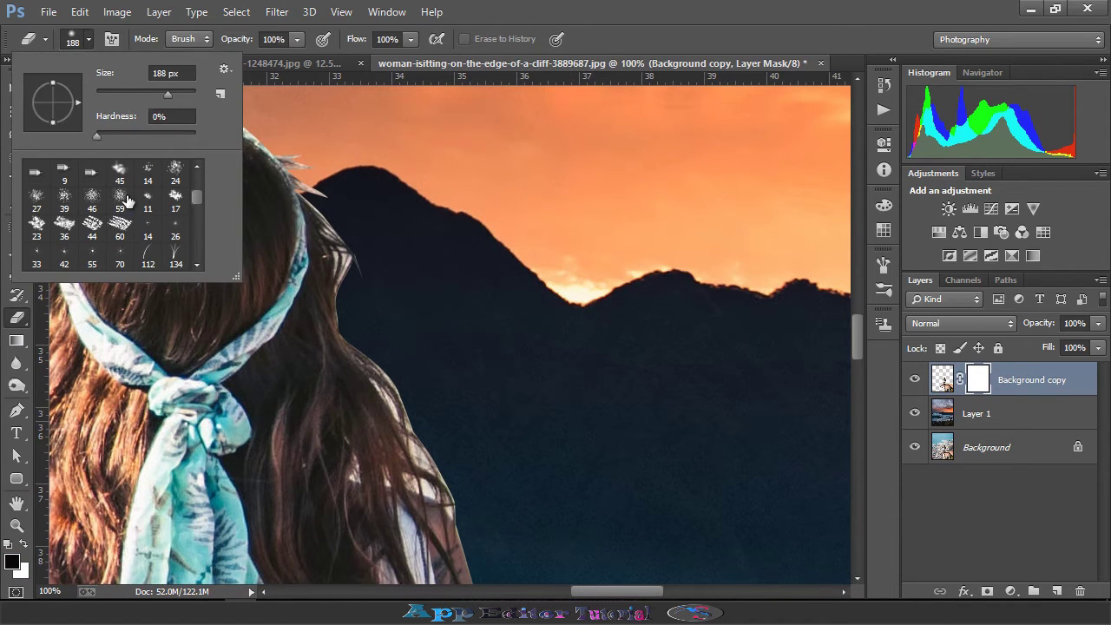
left_click(126, 201)
type("54")
key("Return")
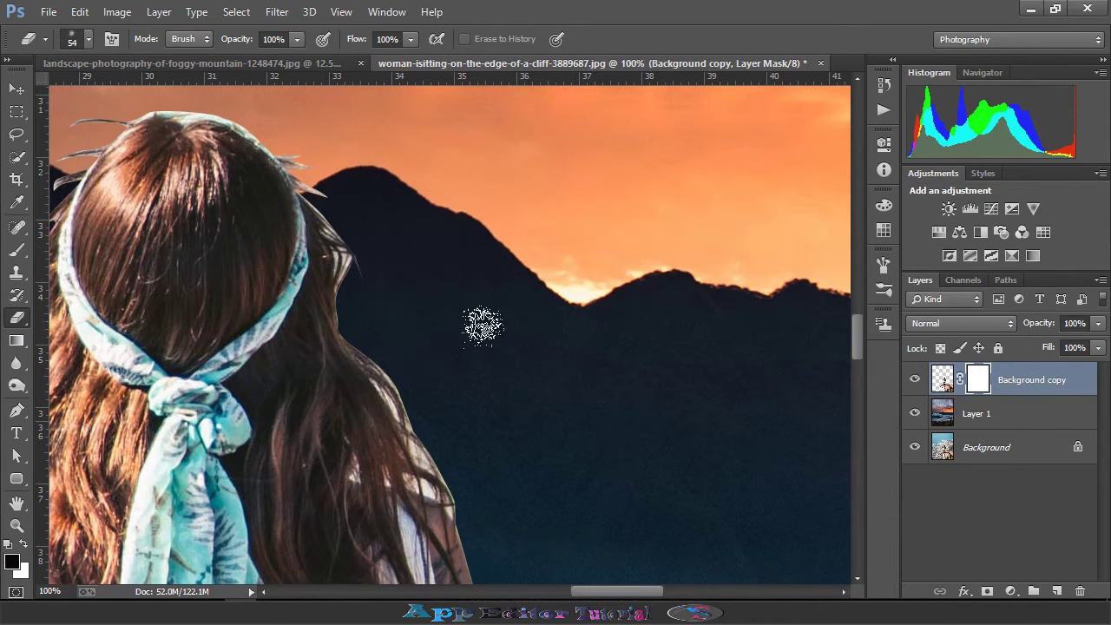
key("ctrl+2")
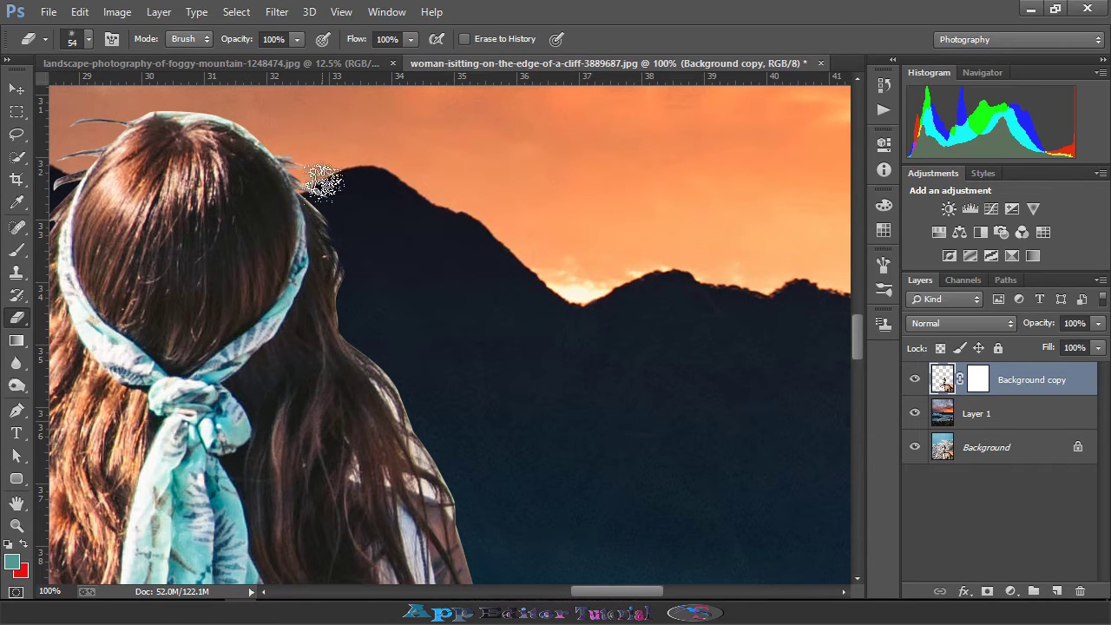
- Erase the light fringe along the woman's hair edge
scroll(381, 219, "down", 2)
left_click_drag(395, 271, 448, 363)
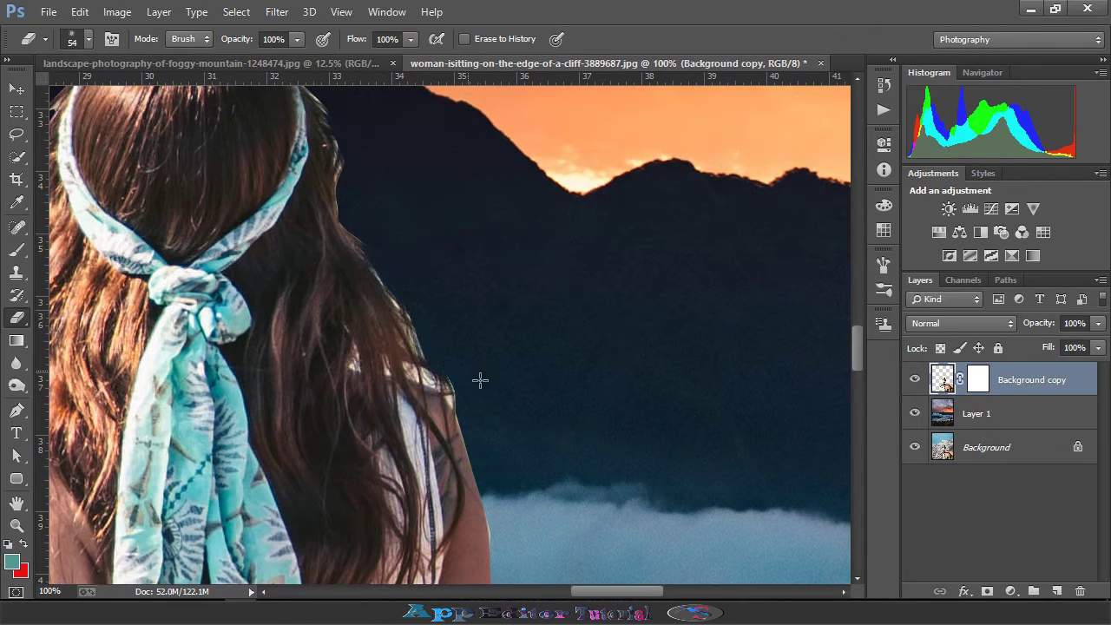
scroll(434, 313, "down", 2)
scroll(413, 304, "down", 1)
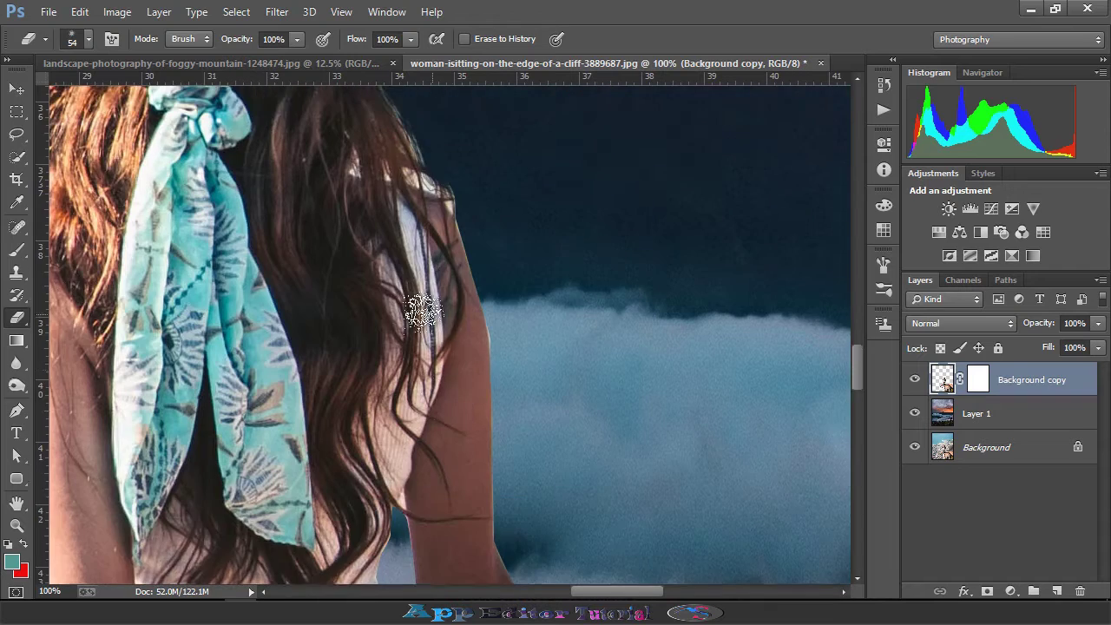
scroll(406, 309, "up", 5)
scroll(236, 353, "left", 5)
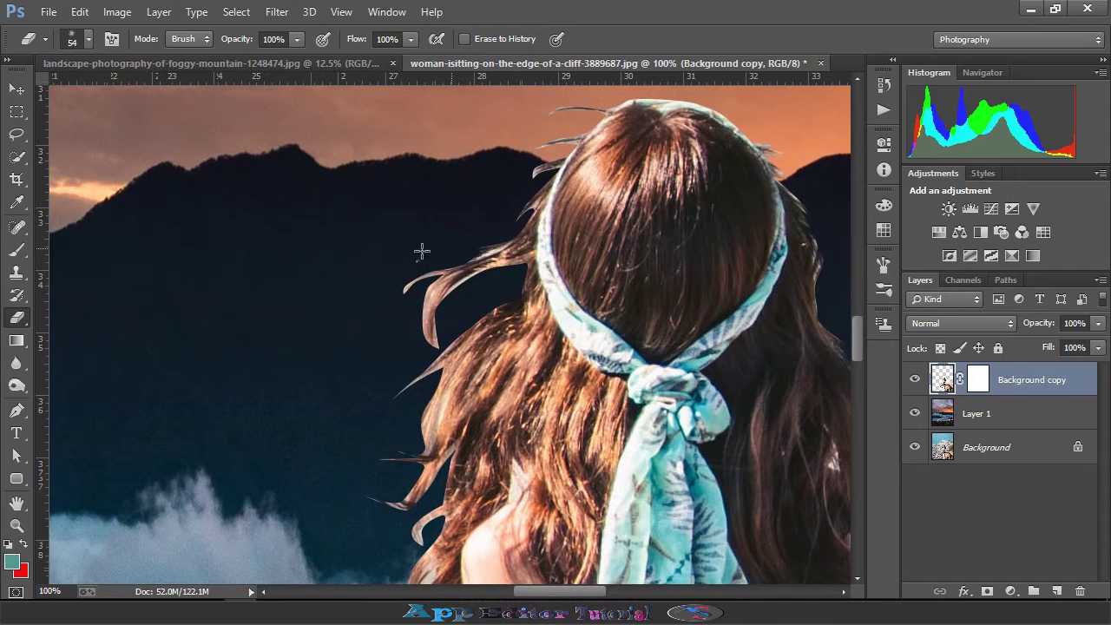
scroll(422, 251, "down", 2)
scroll(367, 462, "down", 2)
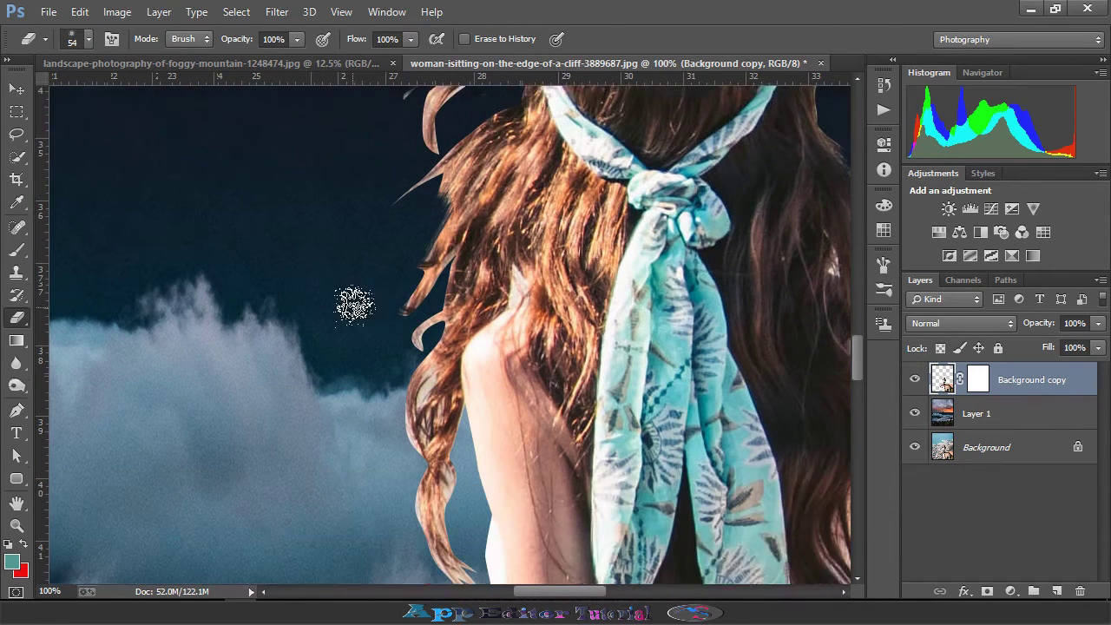
scroll(352, 300, "down", 1)
- Shrink the eraser to 31 px, erase leftover fringe beside the hair, and inspect the lower body
left_click(88, 38)
left_click_drag(121, 92, 112, 92)
left_click(431, 312)
scroll(417, 364, "down", 1)
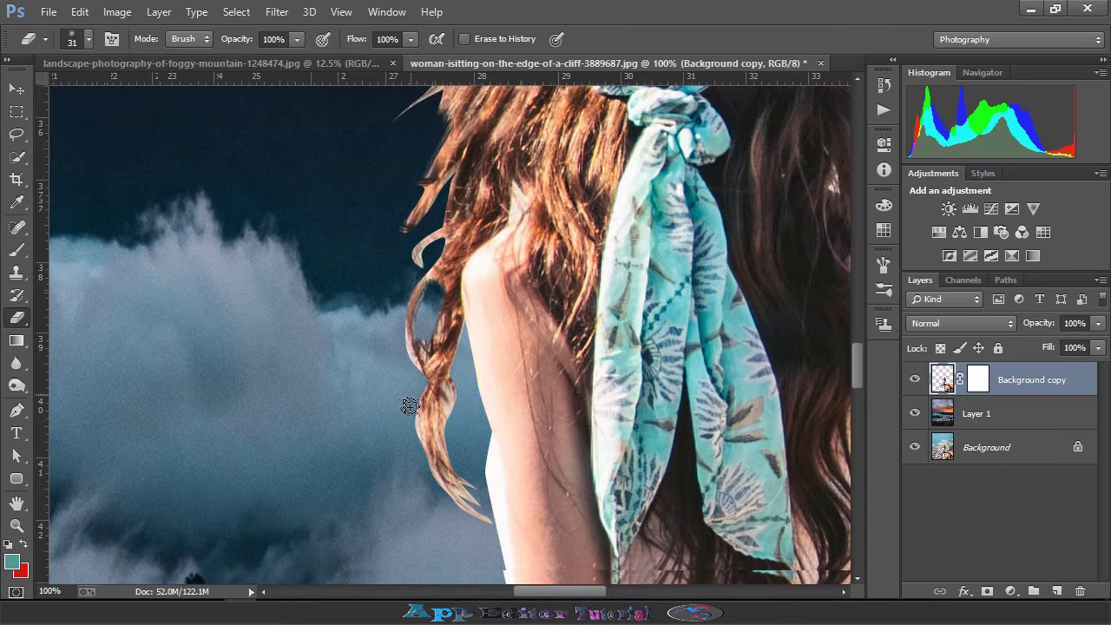
scroll(429, 404, "down", 1)
scroll(451, 400, "down", 1)
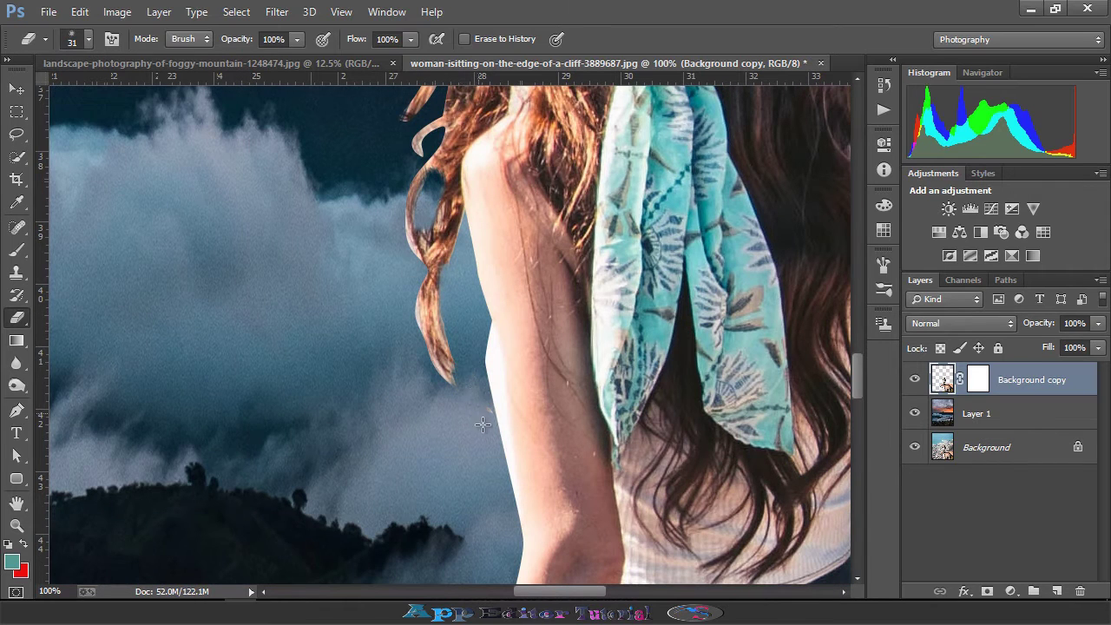
mouse_move(463, 400)
left_mouse_down()
mouse_move(409, 367)
mouse_move(320, 394)
left_mouse_up()
scroll(320, 393, "up", 5)
scroll(568, 297, "up", 5)
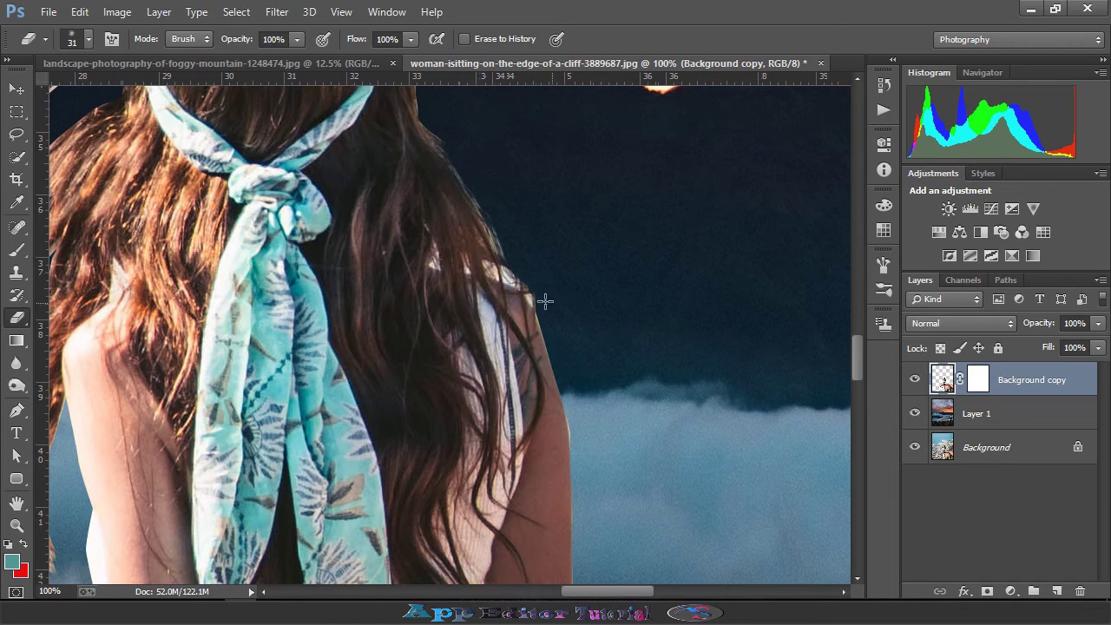
scroll(570, 273, "up", 1)
scroll(563, 297, "up", 1)
scroll(478, 278, "down", 2)
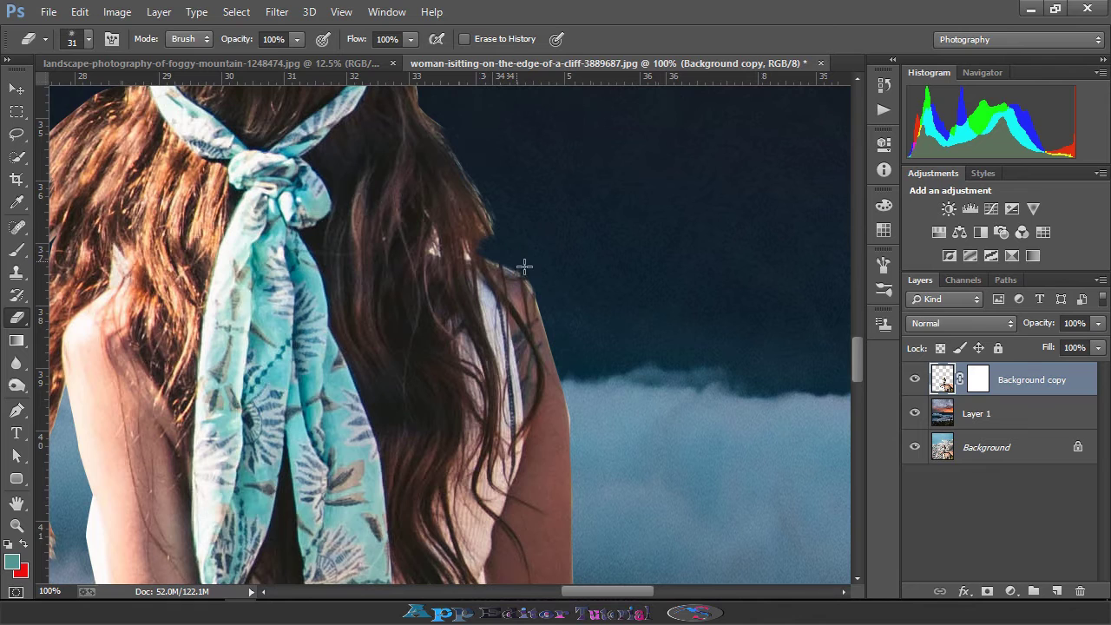
scroll(525, 267, "up", 3)
scroll(541, 280, "up", 2)
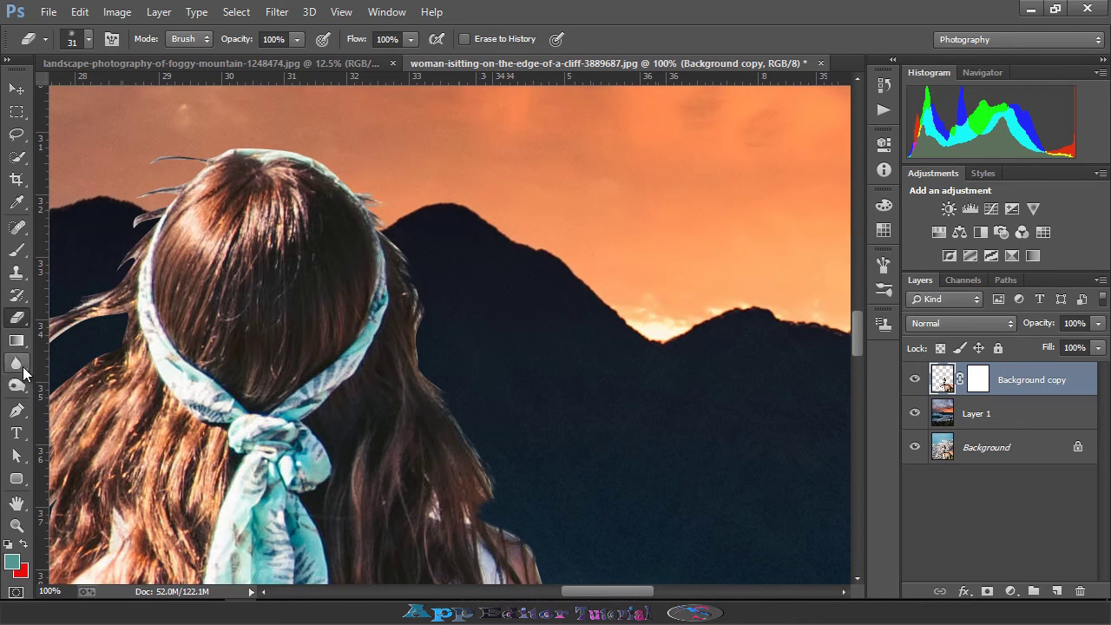
- Smudge the woman's outer hair wisps outward into the sky with the Smudge Tool at 43%
left_click_drag(23, 366, 74, 398)
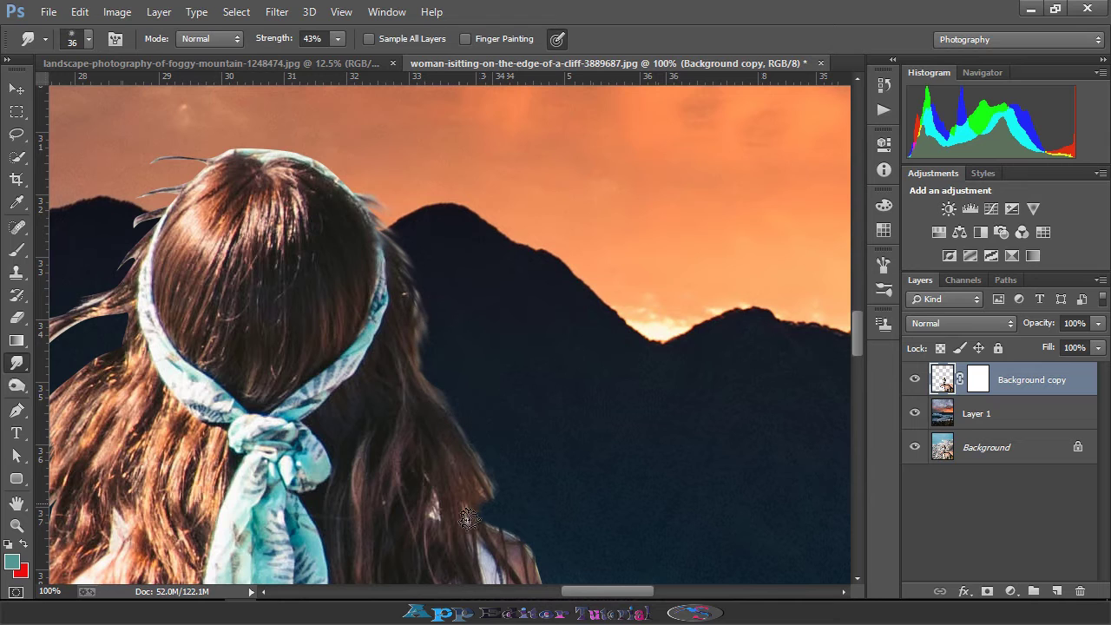
scroll(469, 512, "down", 2)
scroll(581, 467, "down", 2)
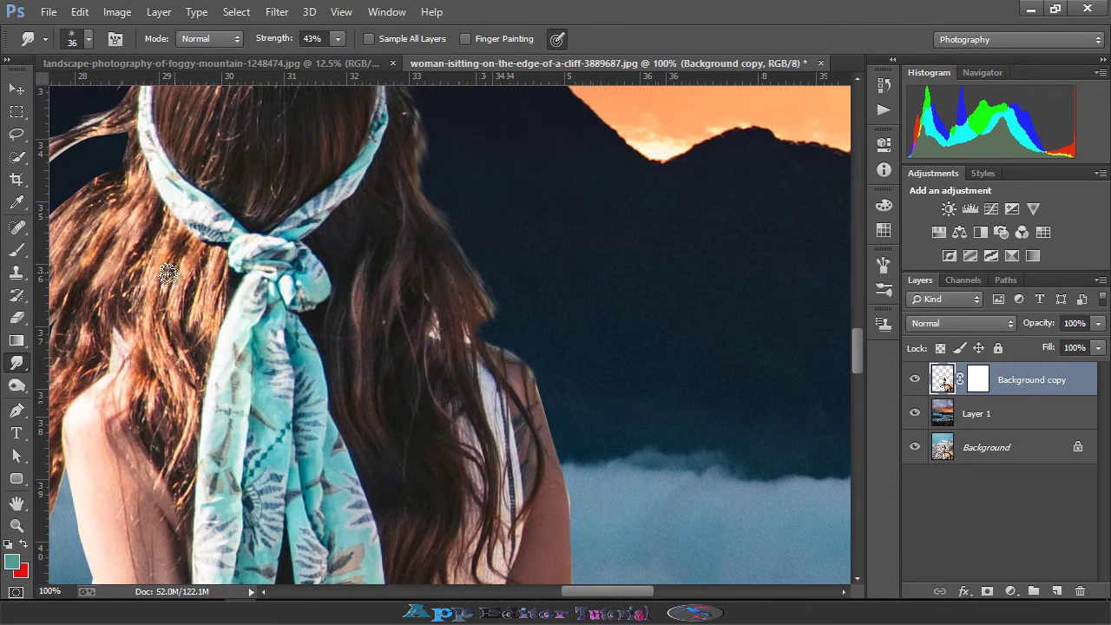
left_click_drag(167, 274, 671, 447)
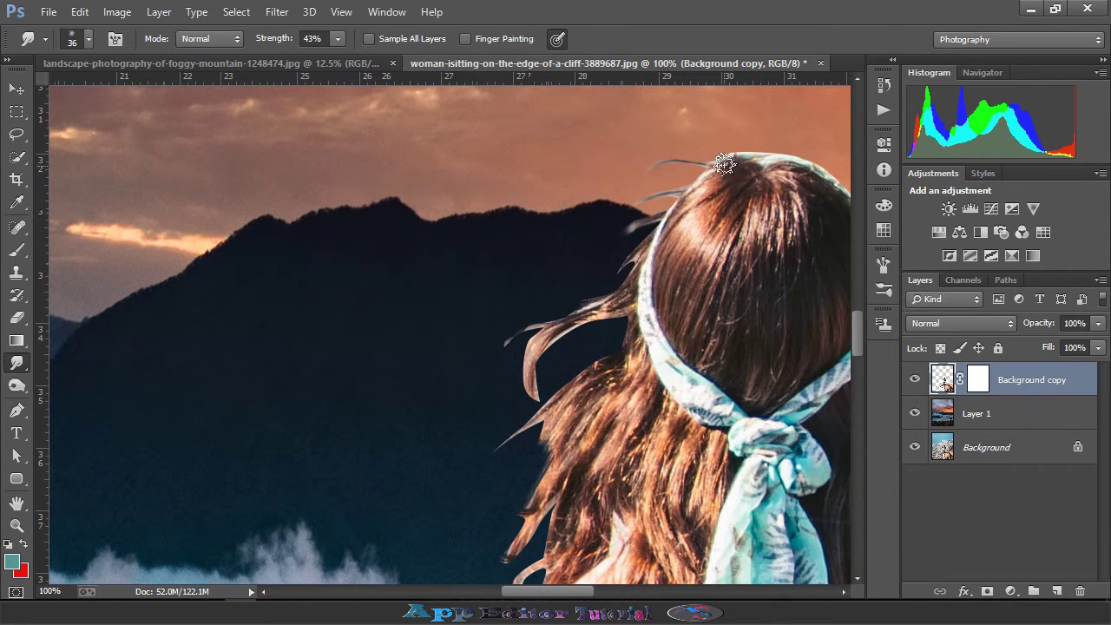
left_click_drag(763, 178, 543, 178)
left_click_drag(410, 273, 308, 373)
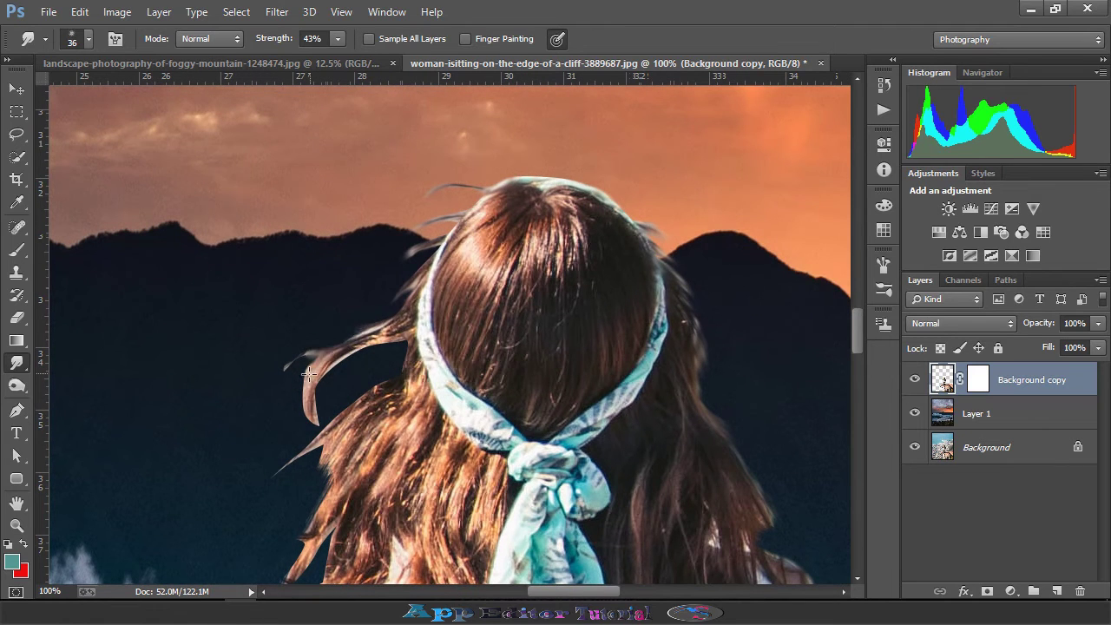
scroll(328, 379, "down", 2)
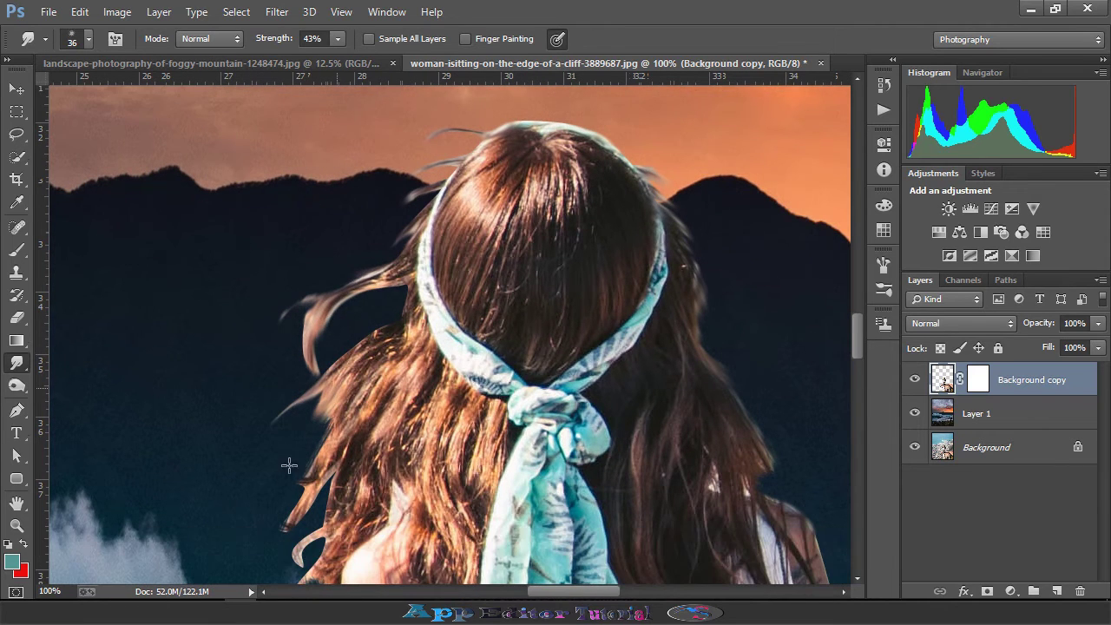
scroll(291, 460, "down", 5)
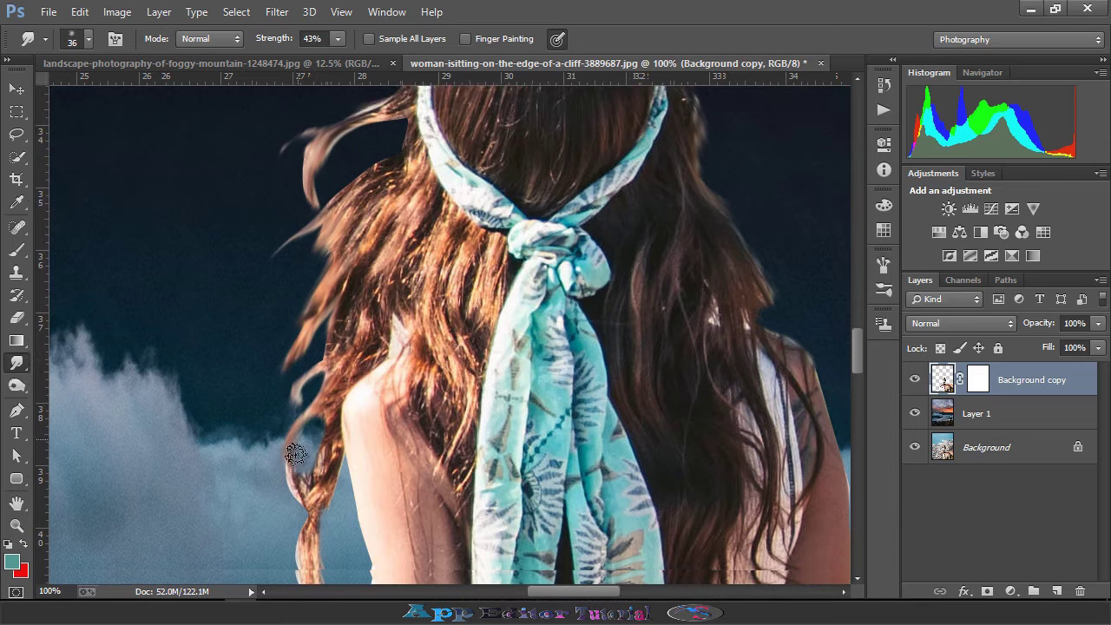
scroll(295, 455, "down", 2)
scroll(315, 428, "down", 2)
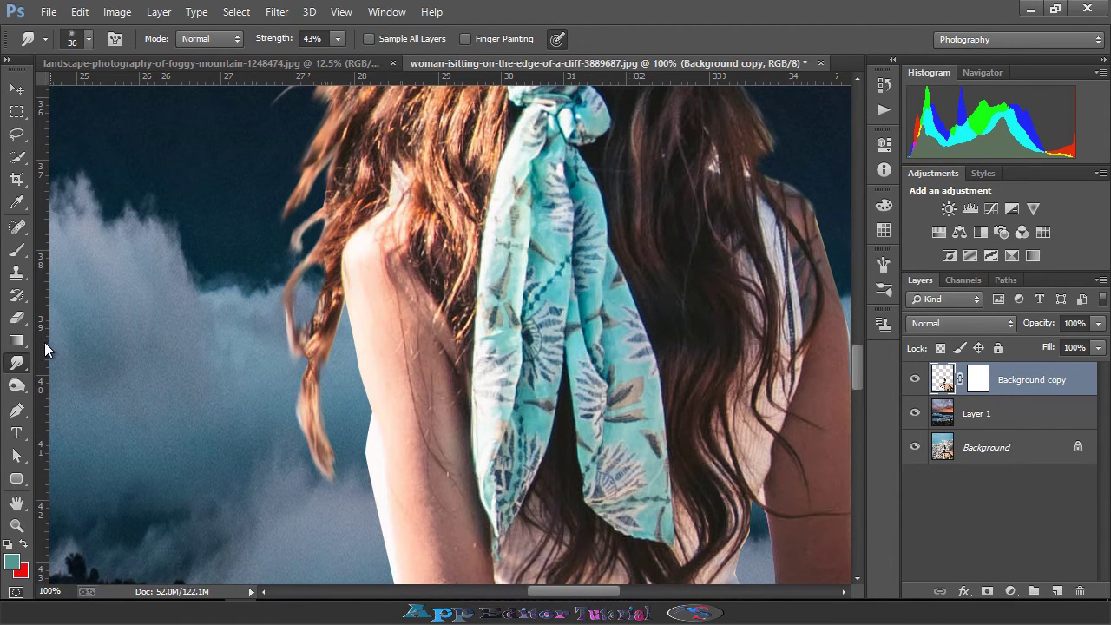
right_click(16, 362)
- Blur the arm, shoe and rock edges at 29% strength, then fit the composite on screen
left_click(87, 362)
scroll(351, 387, "down", 2)
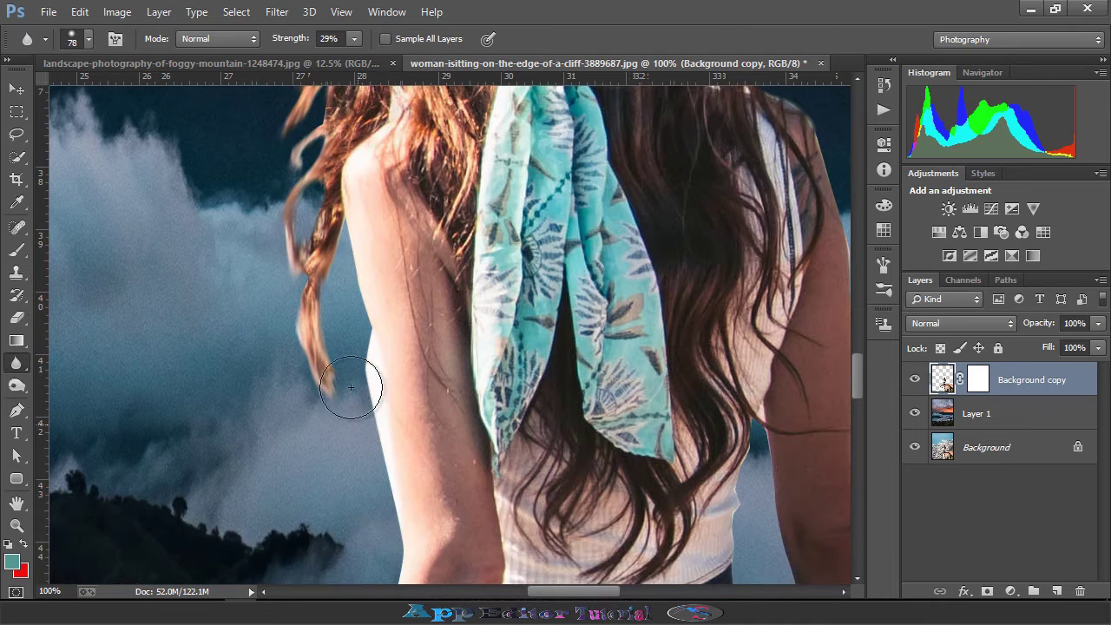
scroll(351, 387, "up", 5)
scroll(703, 218, "up", 2)
scroll(391, 216, "down", 5)
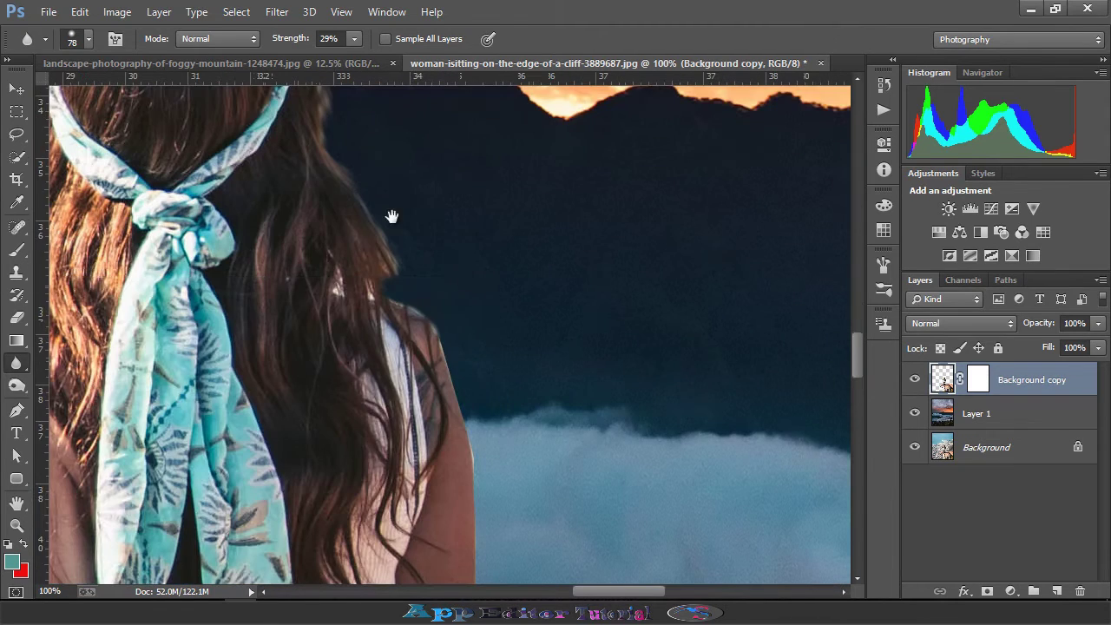
scroll(480, 296, "down", 5)
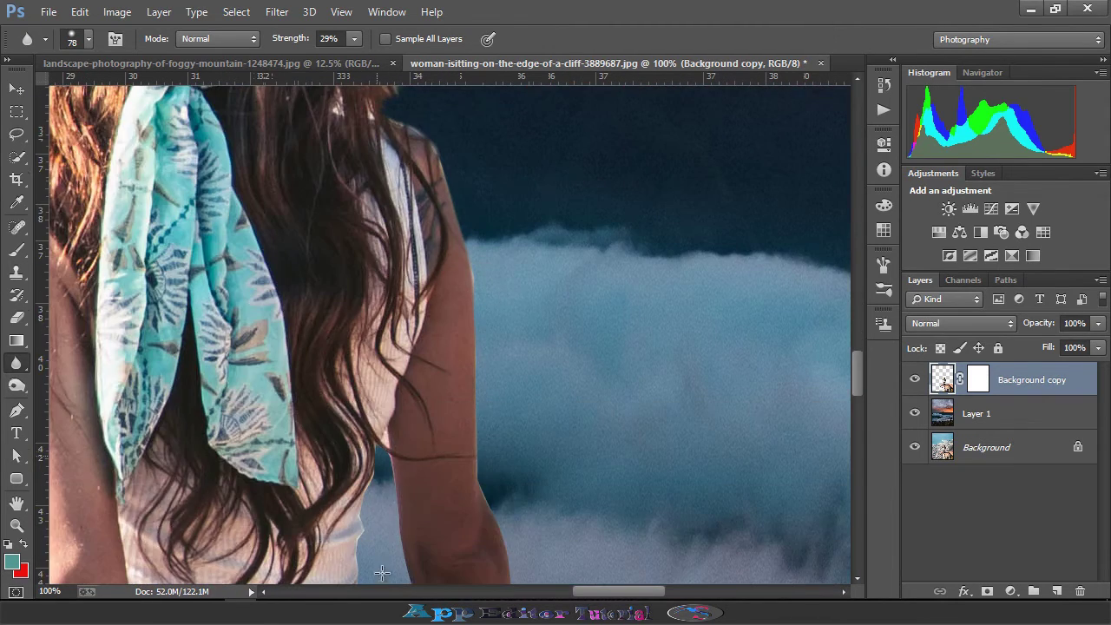
scroll(382, 573, "down", 5)
scroll(347, 260, "down", 8)
scroll(348, 261, "right", 10)
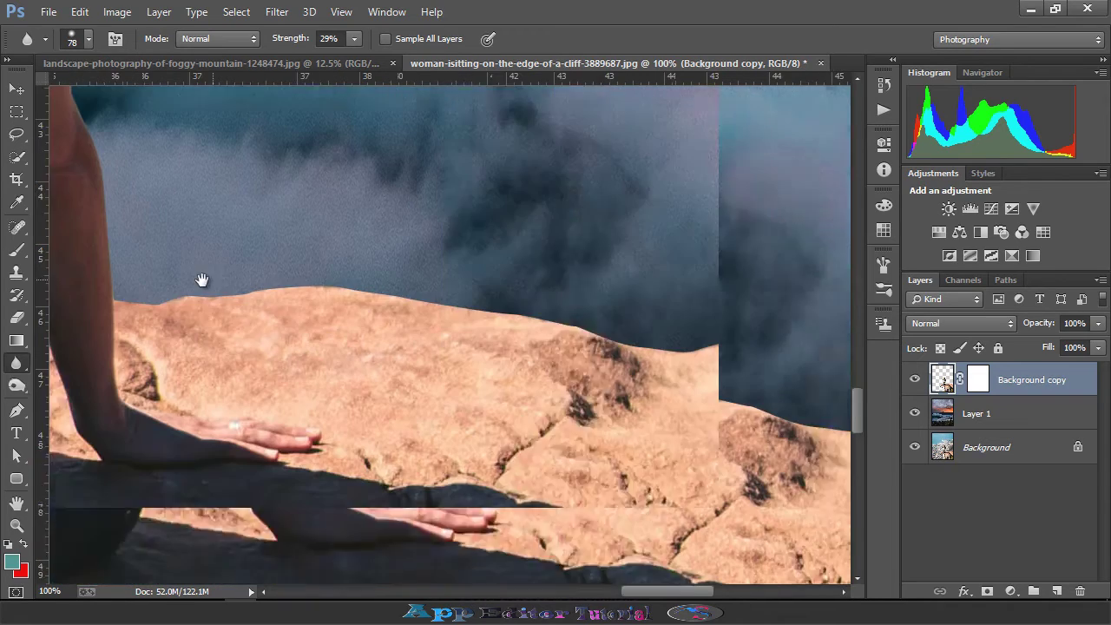
scroll(417, 278, "right", 4)
scroll(460, 330, "down", 2)
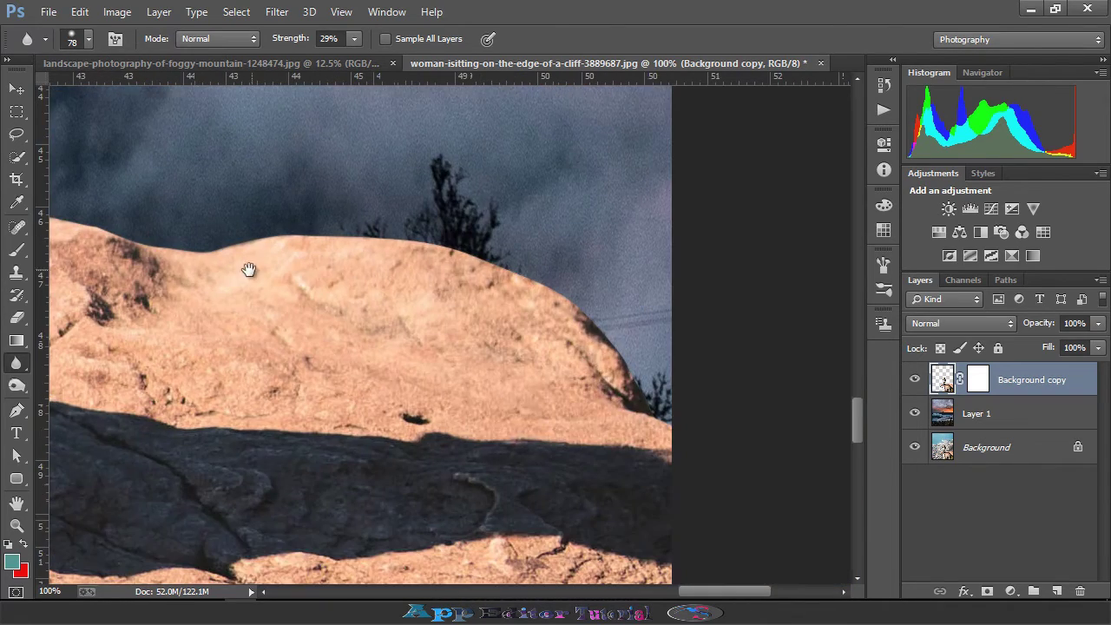
scroll(249, 269, "left", 10)
scroll(168, 273, "left", 8)
scroll(447, 367, "up", 4)
scroll(446, 367, "down", 2)
scroll(403, 180, "down", 5)
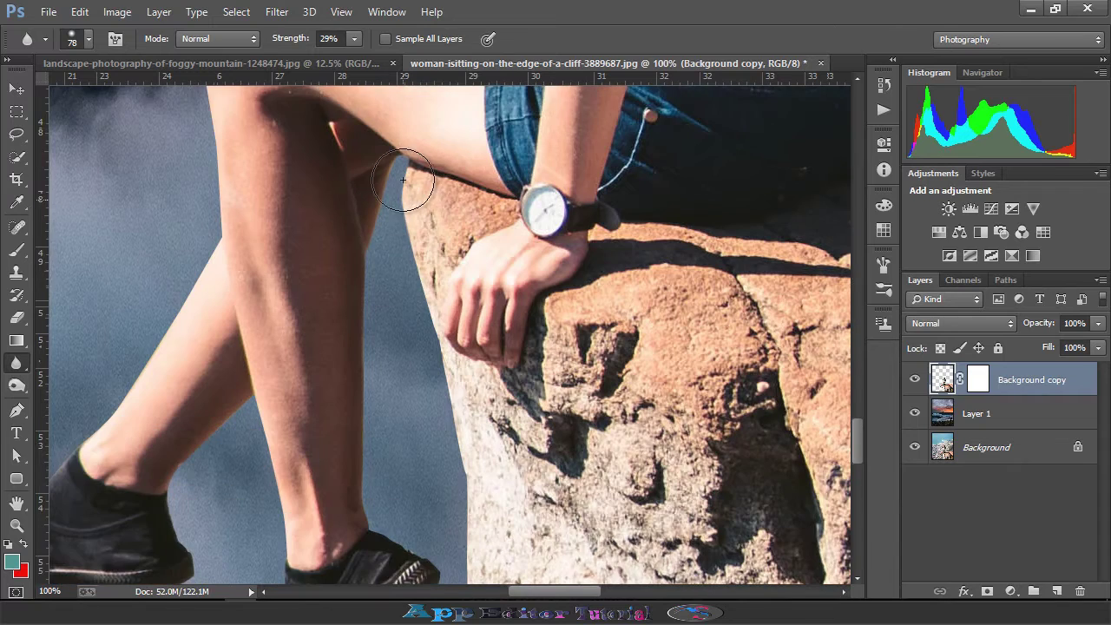
scroll(472, 447, "down", 2)
scroll(434, 408, "down", 2)
scroll(396, 384, "down", 4)
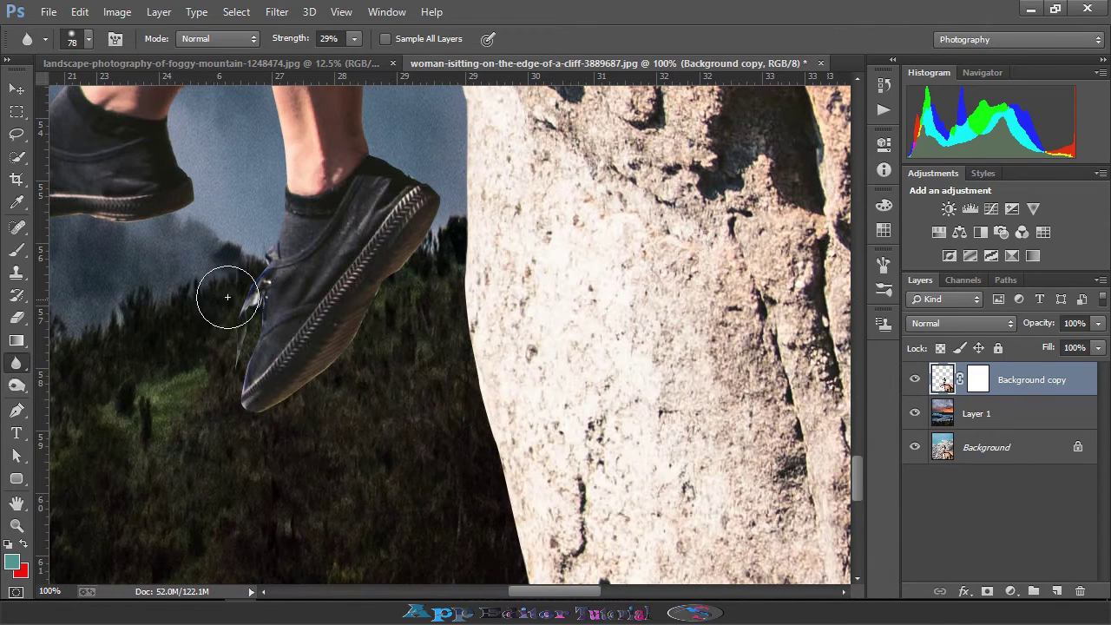
scroll(309, 394, "up", 2)
scroll(365, 234, "up", 2)
scroll(260, 261, "up", 2)
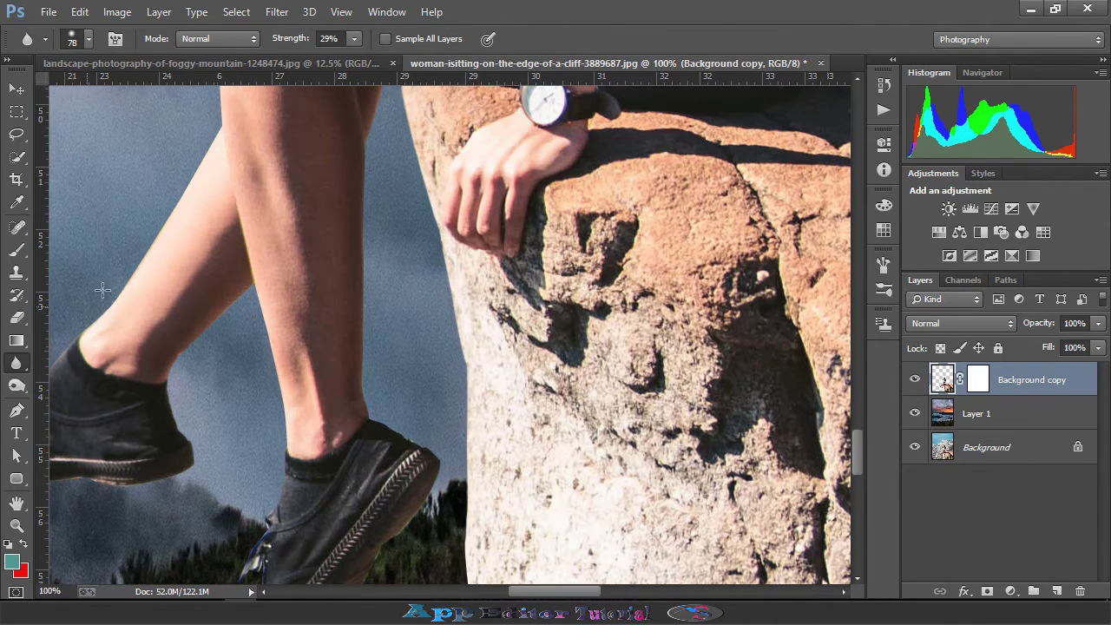
scroll(196, 236, "up", 2)
scroll(322, 385, "down", 2)
scroll(476, 501, "down", 3)
scroll(484, 422, "down", 4)
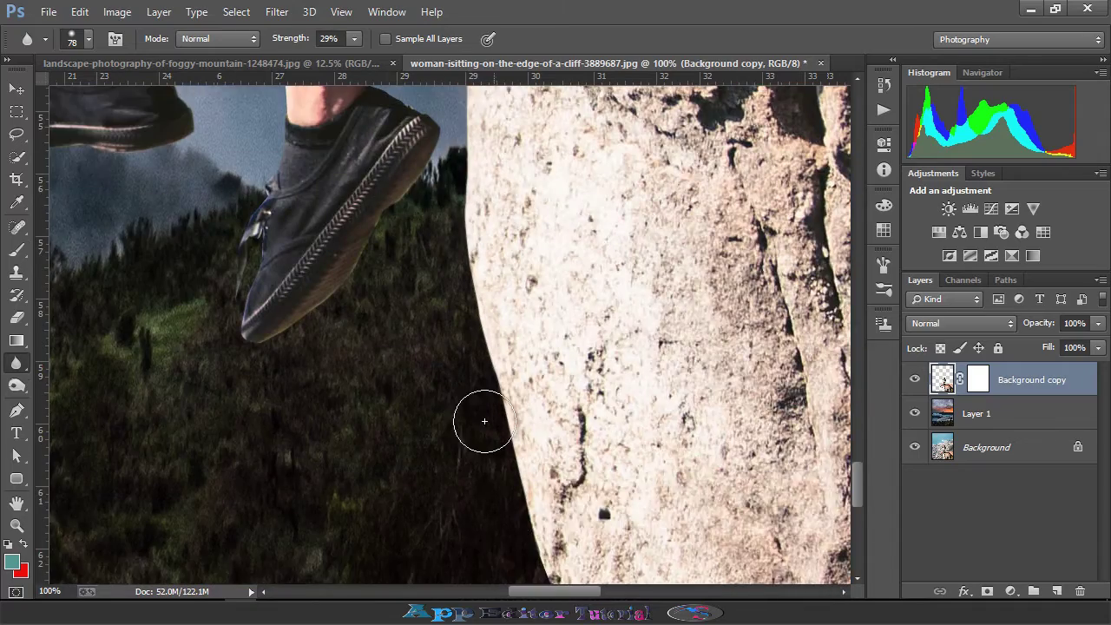
scroll(554, 456, "down", 1)
scroll(469, 446, "down", 2)
key("ctrl+0")
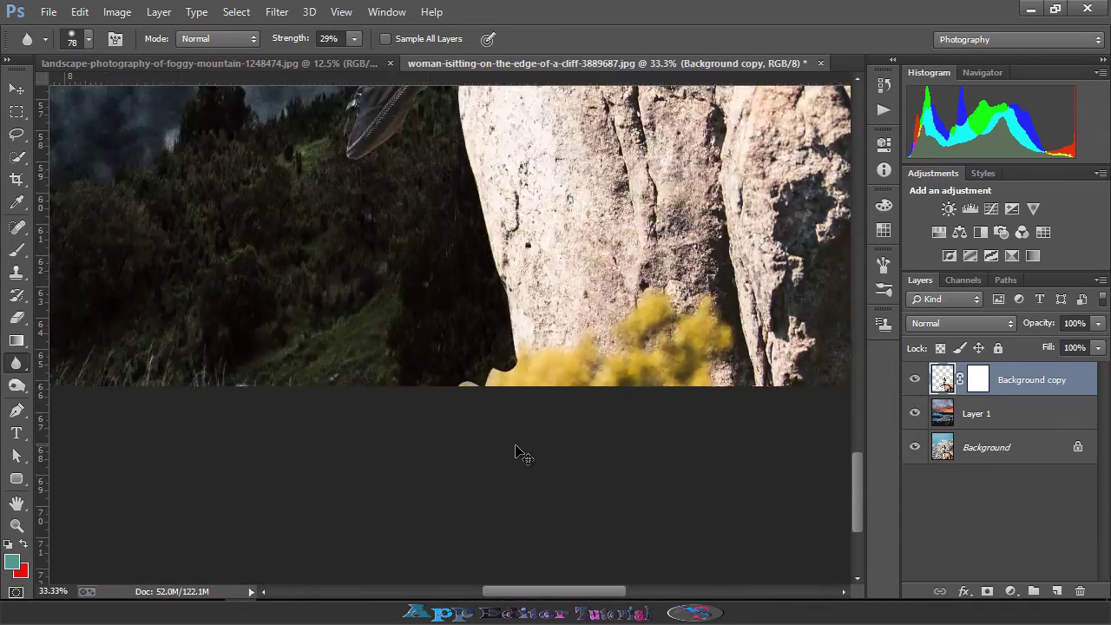
scroll(493, 356, "down", 1)
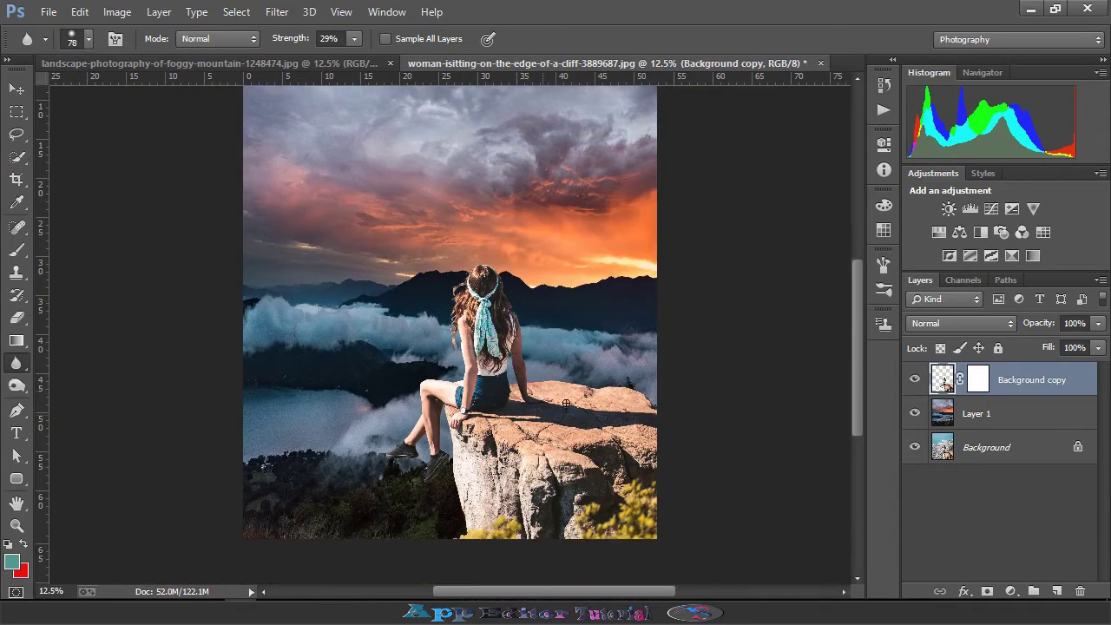
- Darken the rock ledge's front face with the Burn Tool (Midtones, Exposure 53%)
left_click(22, 387)
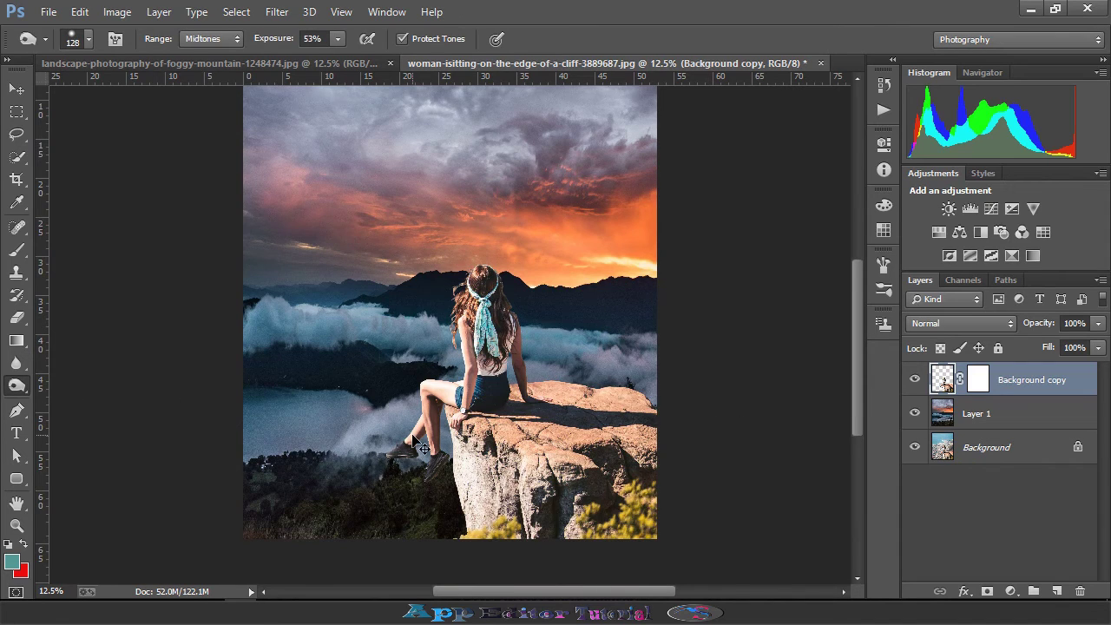
key("ctrl+plus")
key("ctrl+plus")
key("ctrl+plus")
scroll(441, 441, "down", 3)
scroll(472, 405, "down", 3)
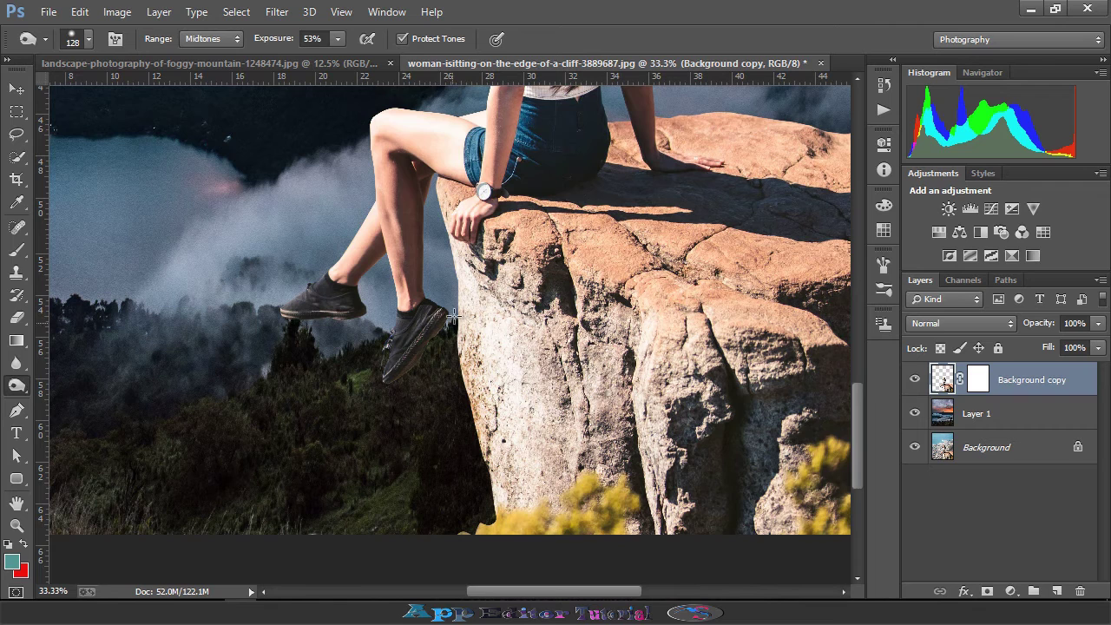
scroll(355, 461, "up", 2)
scroll(408, 412, "up", 3)
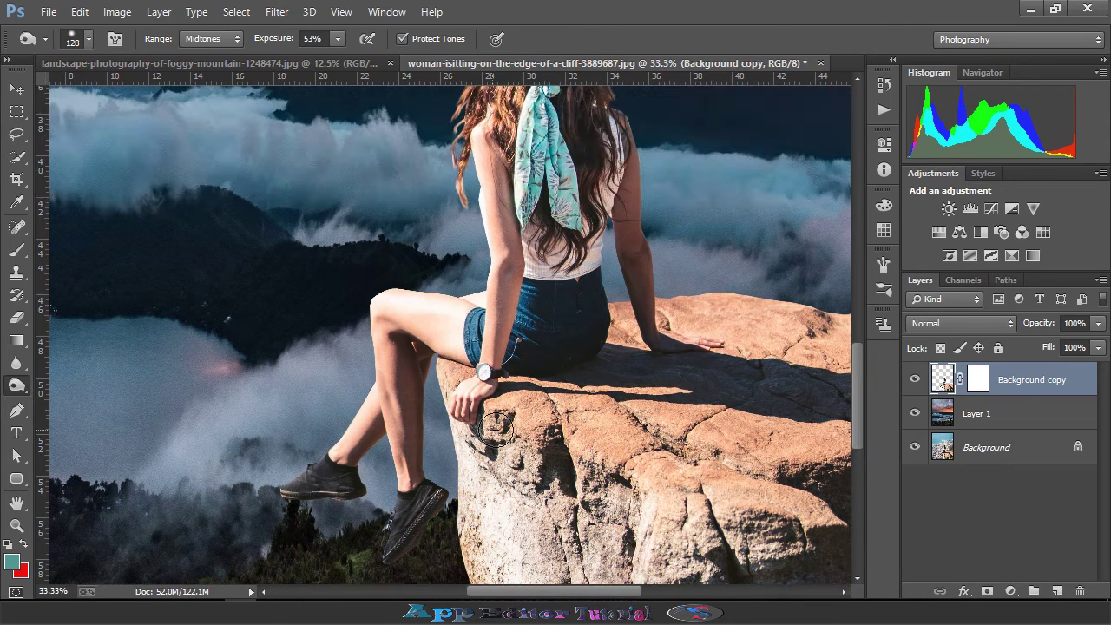
scroll(673, 376, "up", 3)
scroll(627, 272, "up", 2)
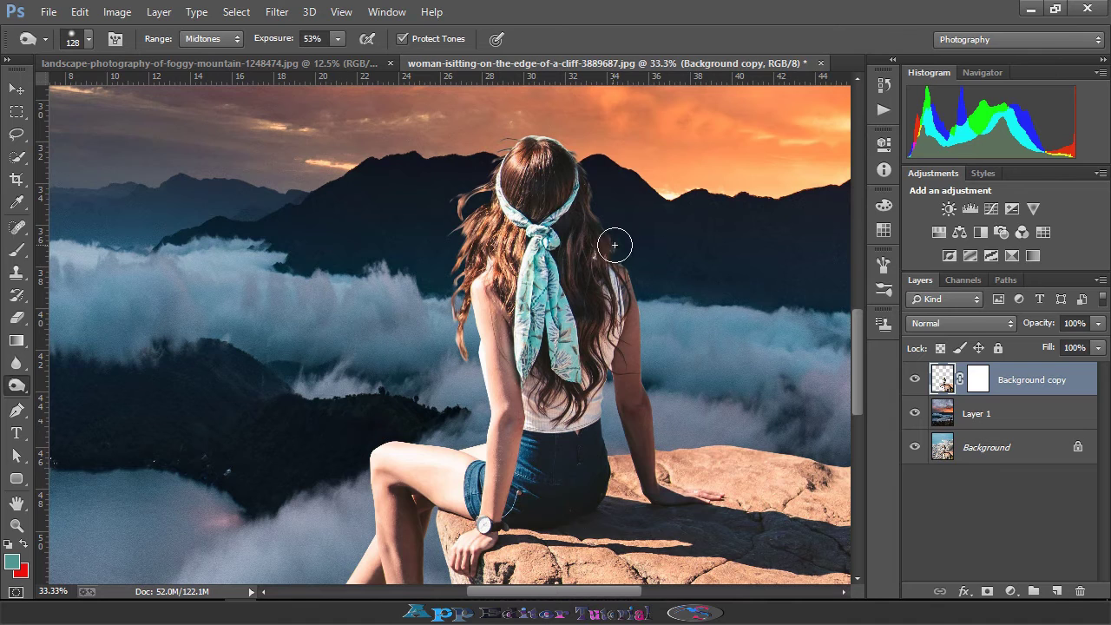
scroll(819, 407, "down", 2)
scroll(668, 408, "right", 4)
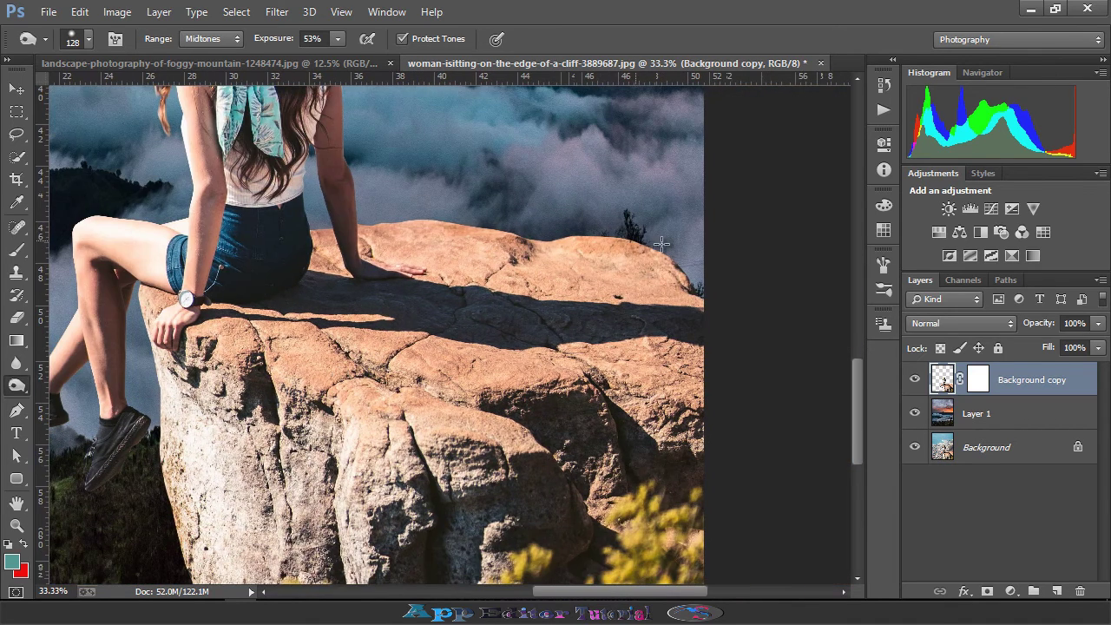
scroll(521, 414, "down", 2)
scroll(521, 415, "down", 1)
left_click_drag(504, 451, 186, 235)
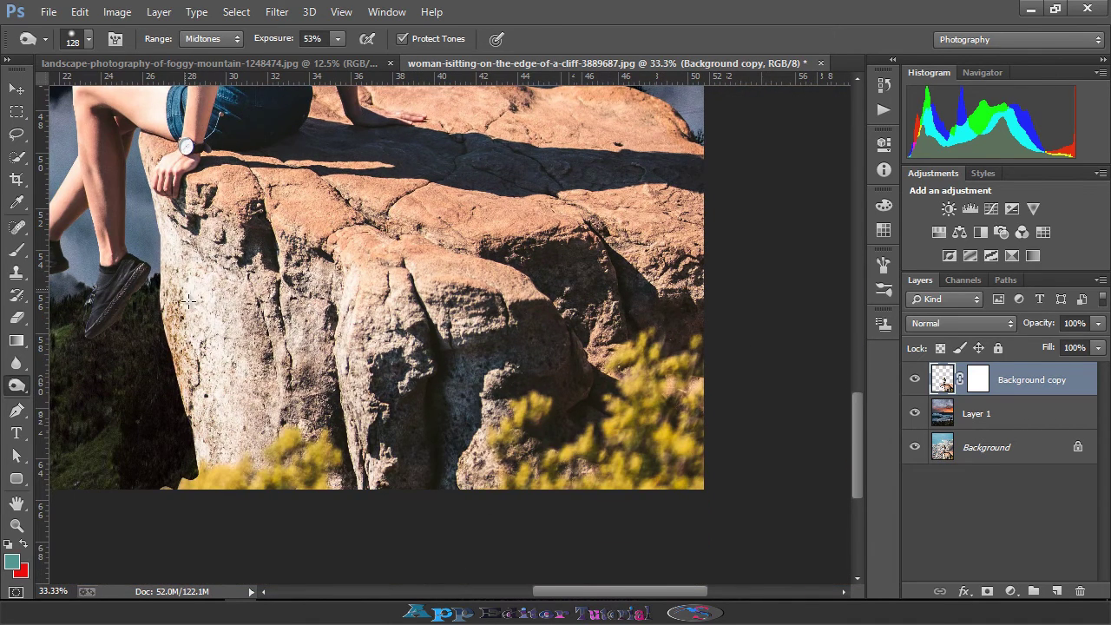
- Zoom out to view the whole image and add a Color Balance adjustment layer
scroll(330, 364, "down", 2)
scroll(330, 365, "up", 2)
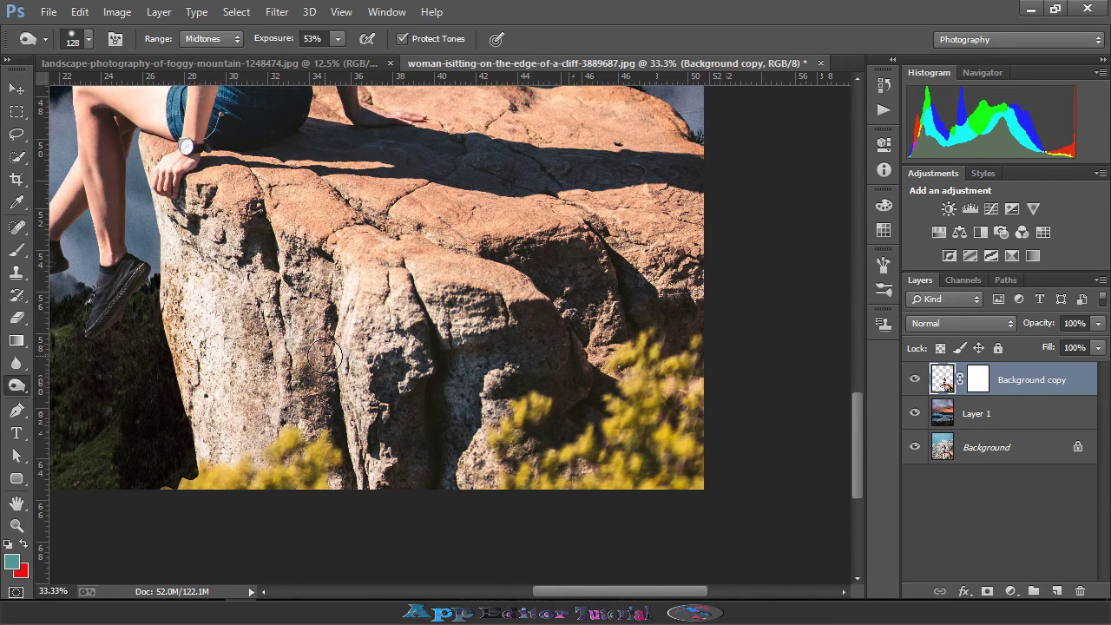
key("ctrl+minus")
scroll(330, 364, "down", 3)
key("ctrl+plus")
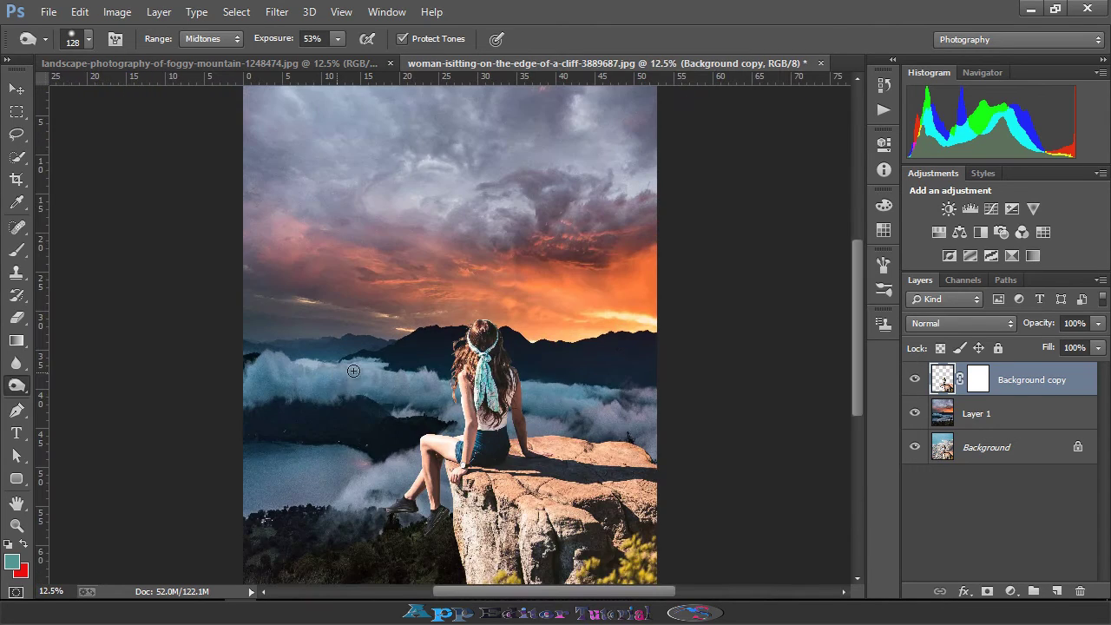
left_click(1010, 591)
- Set the Color Balance midtones Cyan/Red slider to +66 and close Properties
left_click(998, 402)
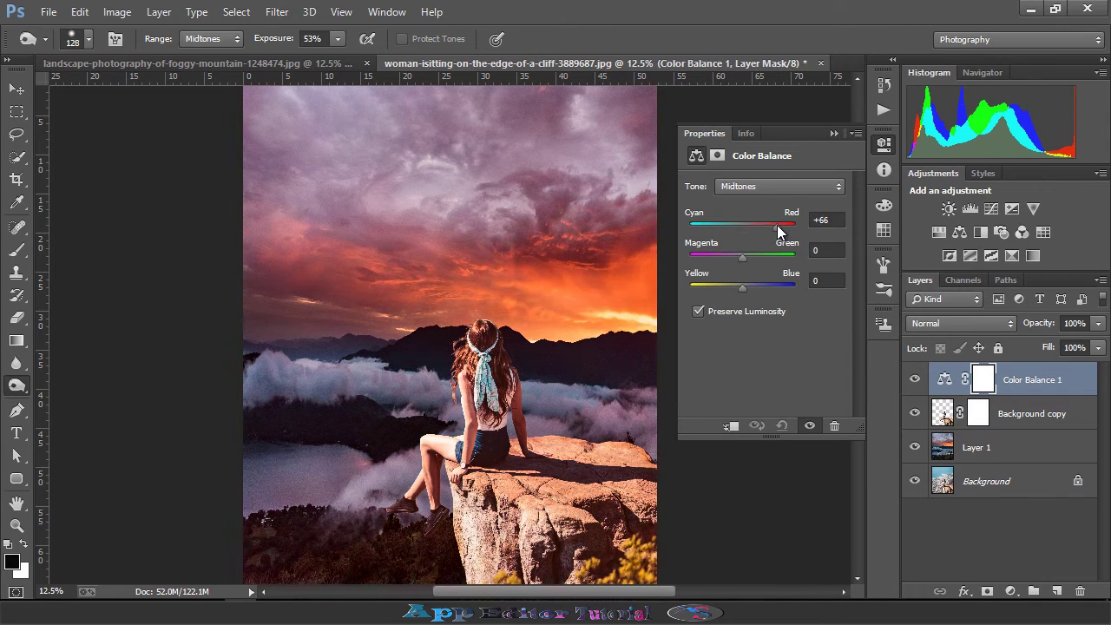
left_click(833, 133)
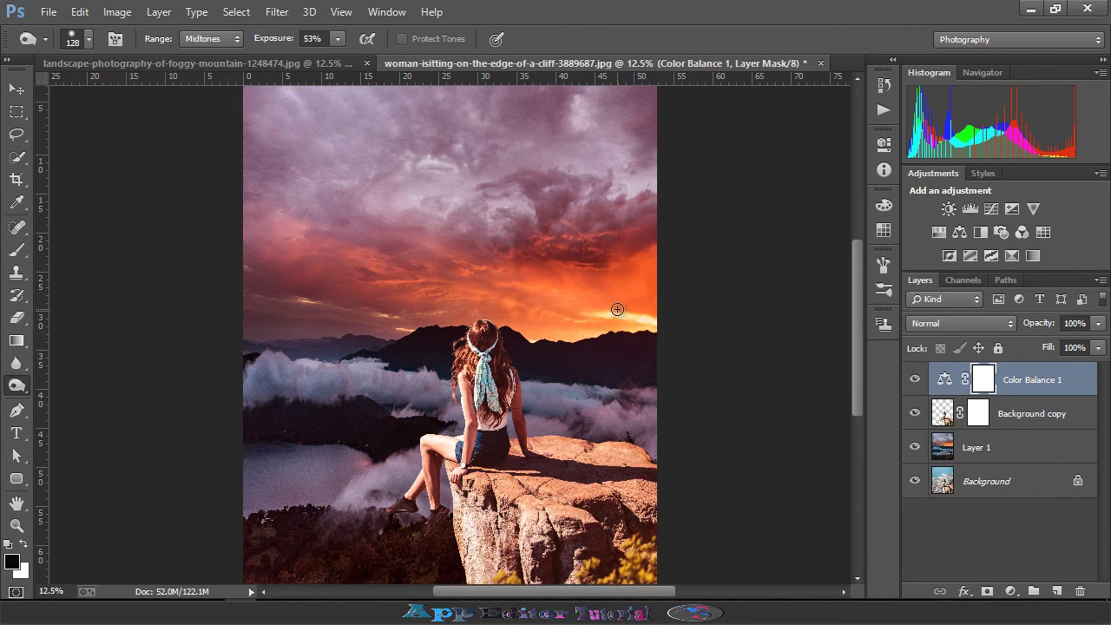
scroll(618, 309, "up", 2)
- Zoom in and out to review the warmed sunset composite as a whole
key("ctrl+minus")
key("ctrl+plus")
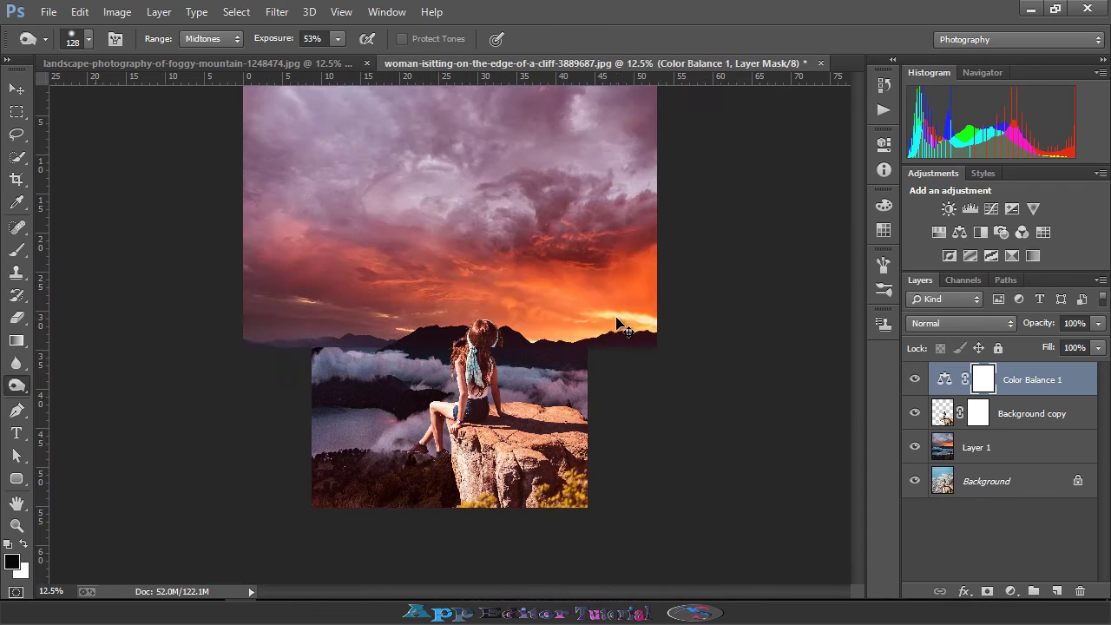
key("ctrl+plus")
scroll(617, 320, "down", 2)
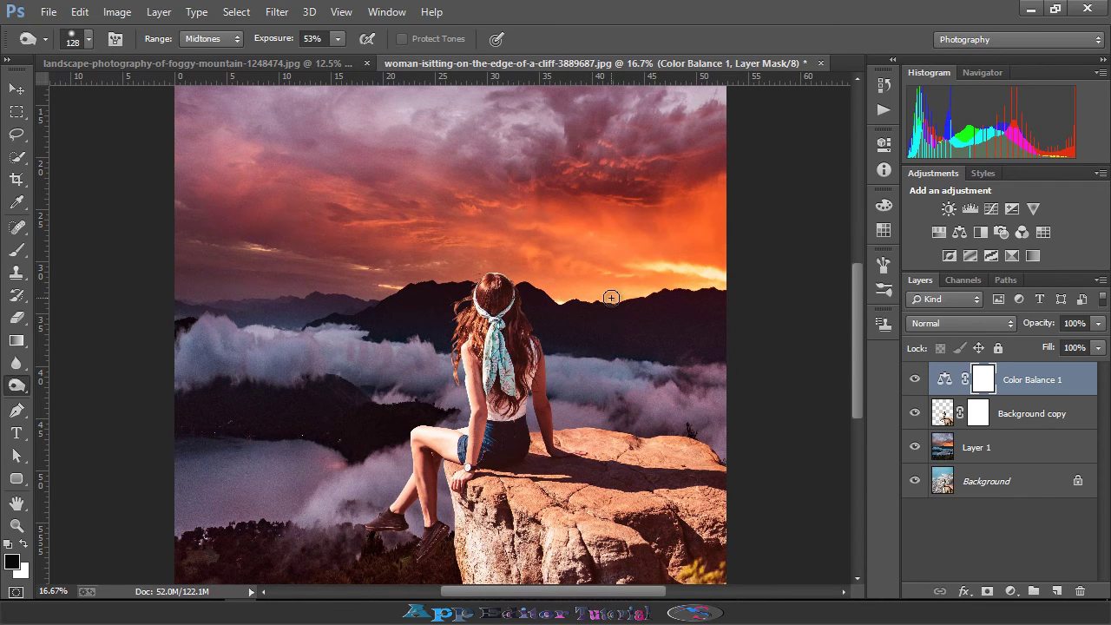
scroll(591, 276, "down", 1)
scroll(570, 277, "up", 1)
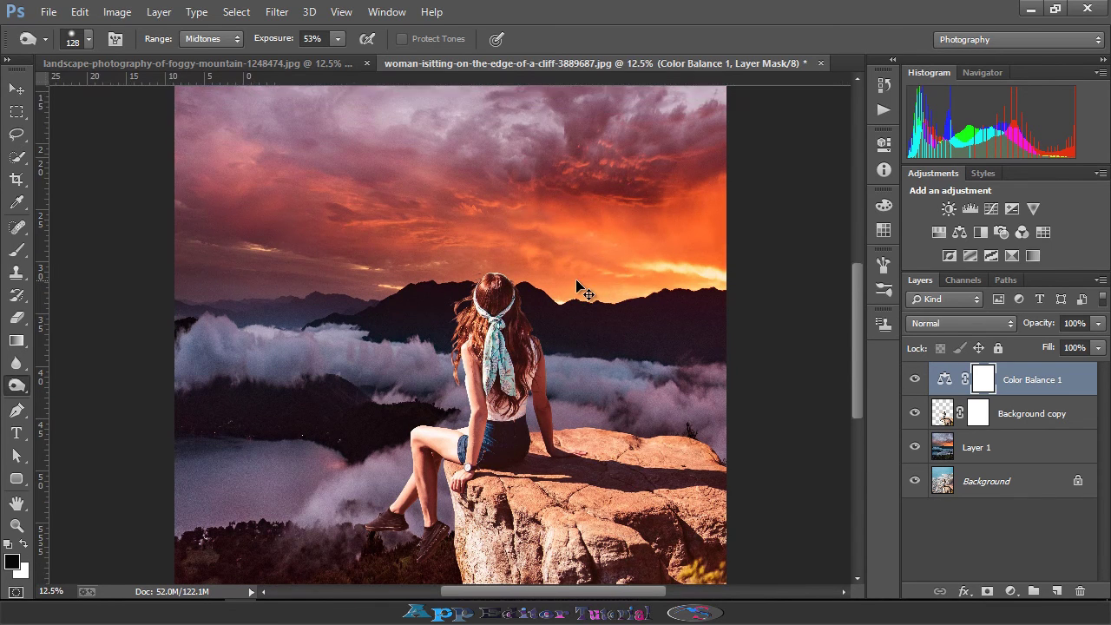
key("ctrl+minus")
key("ctrl+minus")
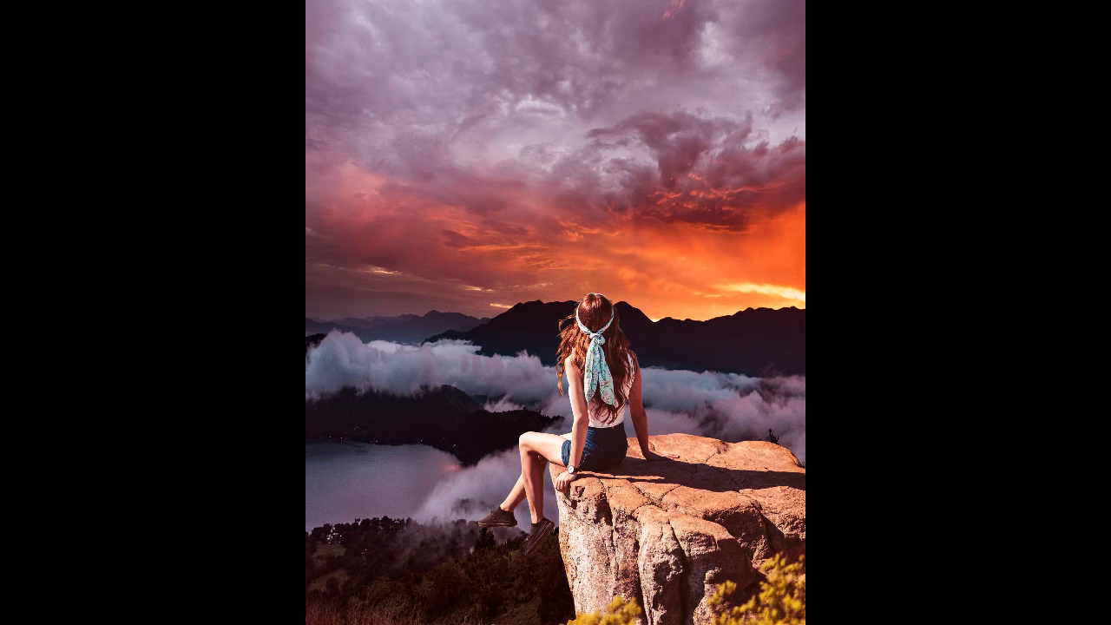